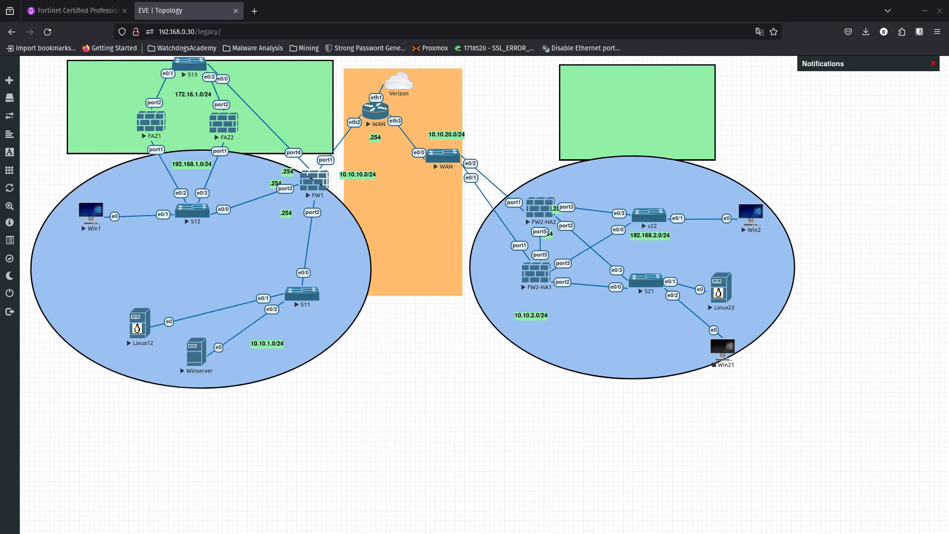
# On FW1's FortiGate GUI, go to Policy & Objects > Firewall Policy and start a new policy
pyautogui.hotkey('alt', 'Tab')
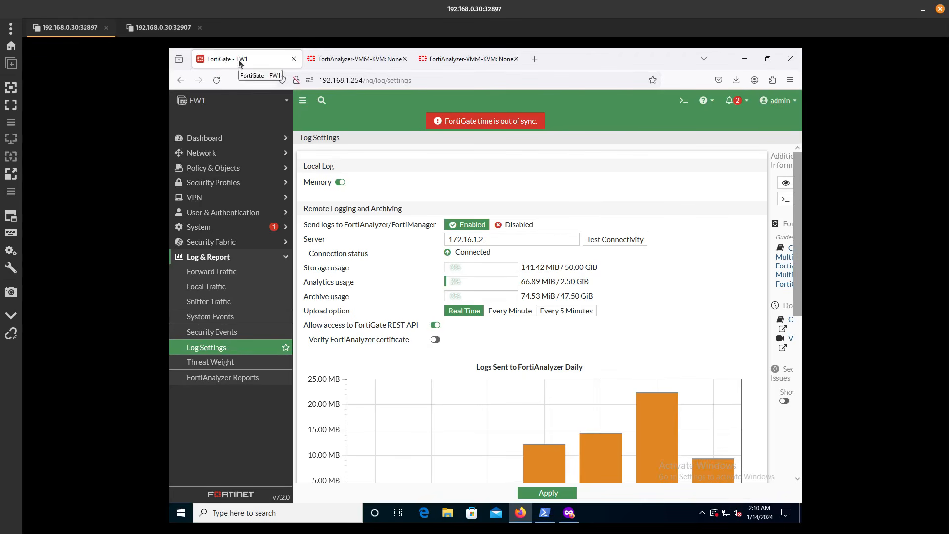
pyautogui.click(221, 170)
pyautogui.click(226, 183)
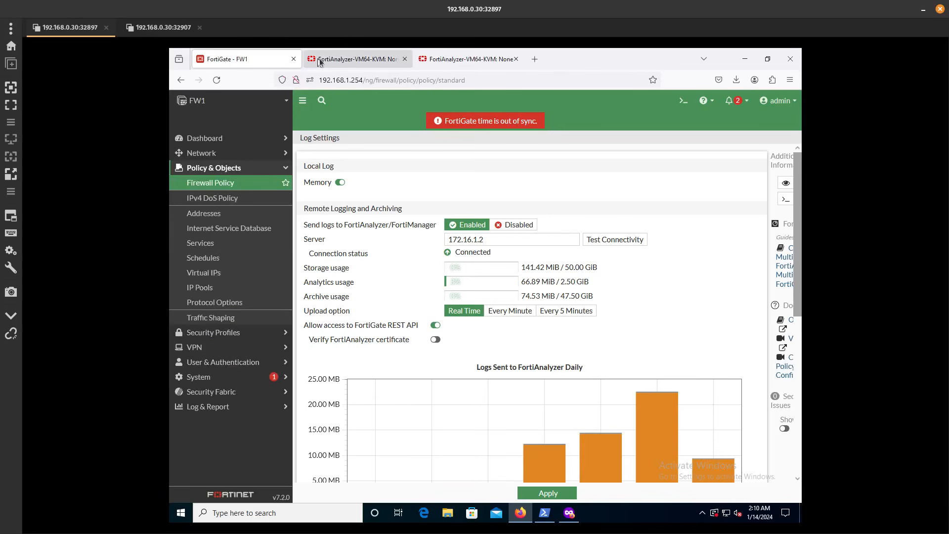
pyautogui.moveTo(431, 13); pyautogui.dragTo(0, 204)
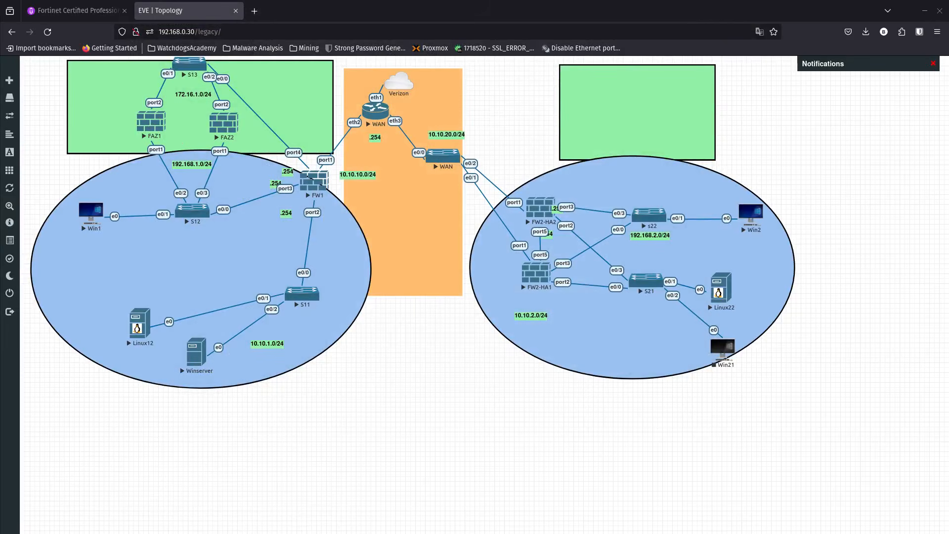
pyautogui.moveTo(316, 58); pyautogui.dragTo(428, 4)
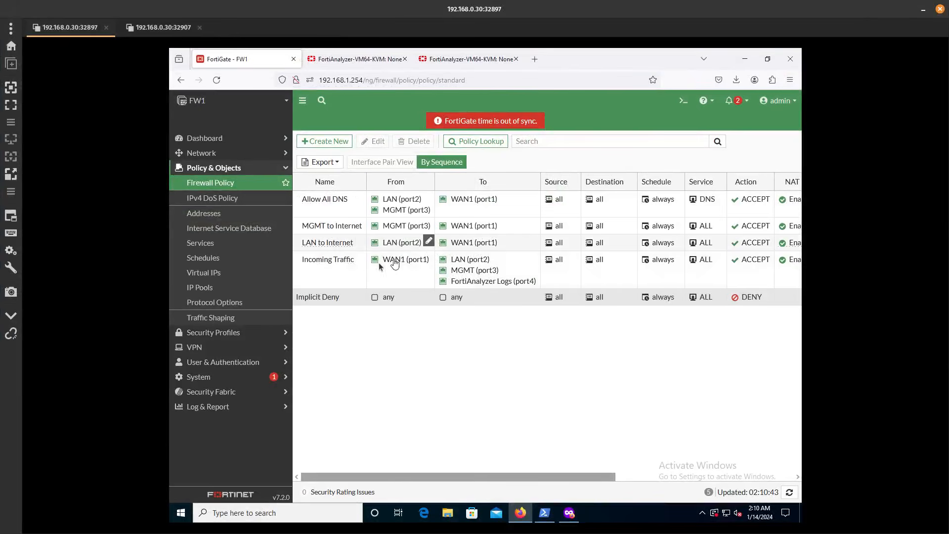
pyautogui.click(331, 142)
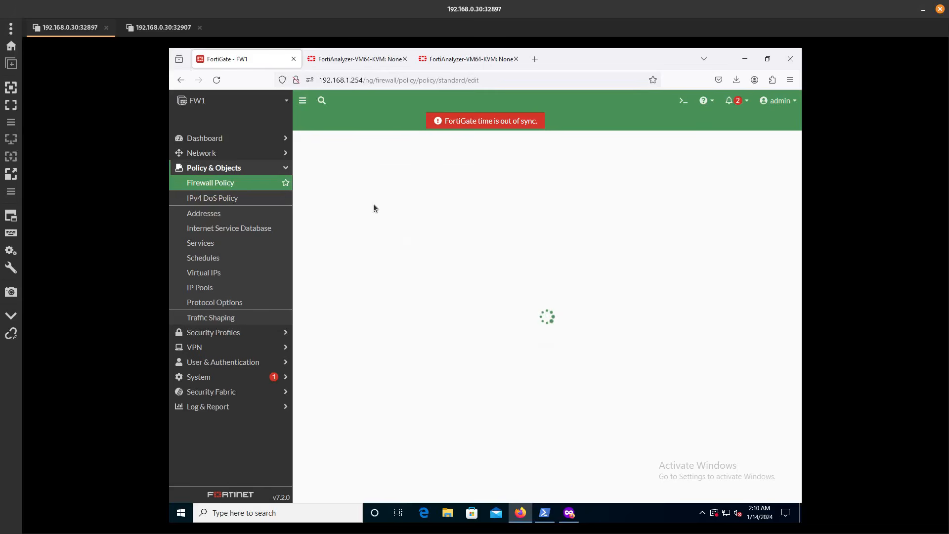
# Name the policy 'MGMT TO LAN' with incoming and outgoing interfaces LAN (port2) and MGMT (port3)
pyautogui.click(438, 184)
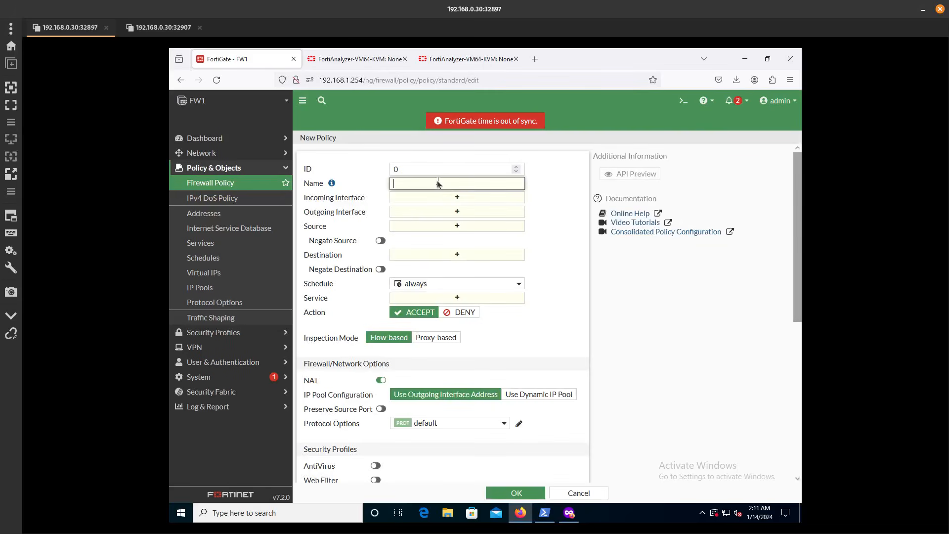
pyautogui.write('LAN')
pyautogui.press('BackSpace')
pyautogui.press('BackSpace')
pyautogui.press('BackSpace')
pyautogui.press('BackSpace')
pyautogui.write('MGMT TO LAN')
pyautogui.click(433, 198)
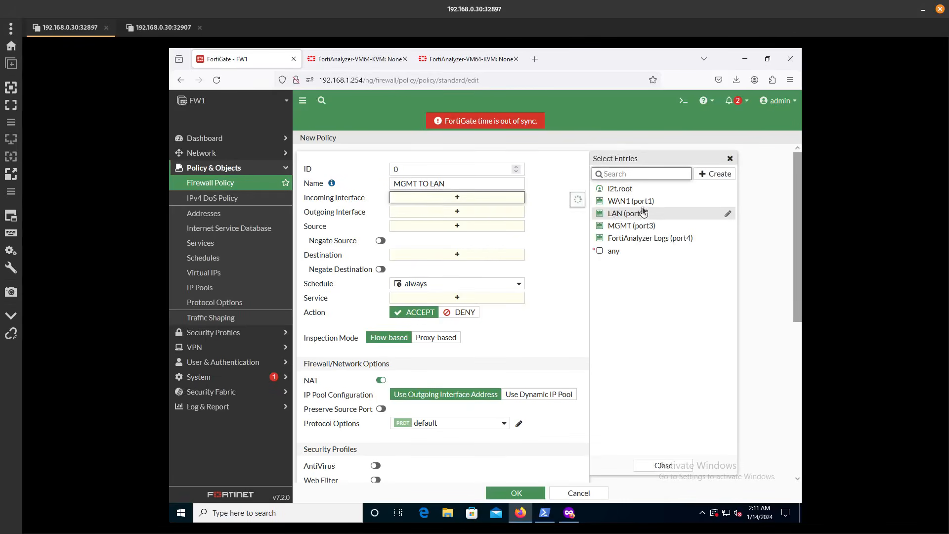
pyautogui.click(636, 226)
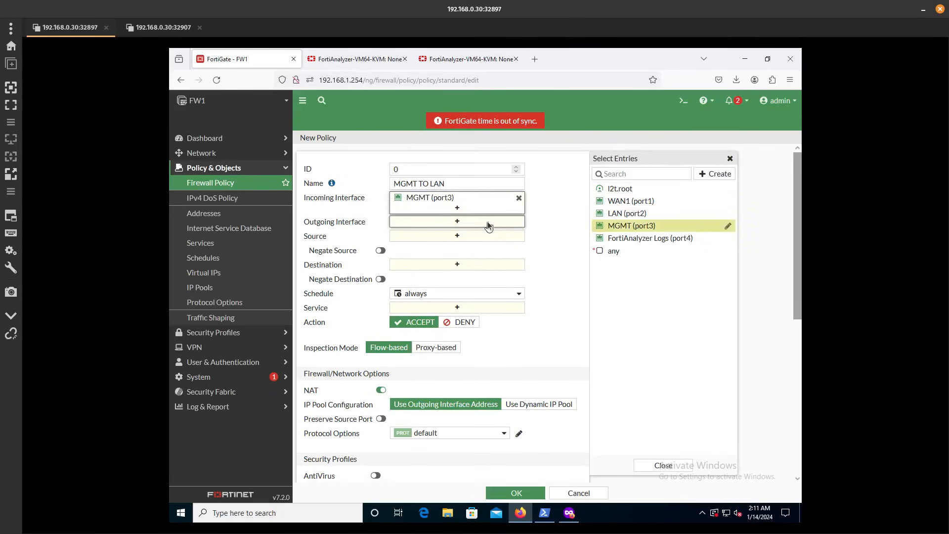
pyautogui.click(487, 225)
pyautogui.click(610, 216)
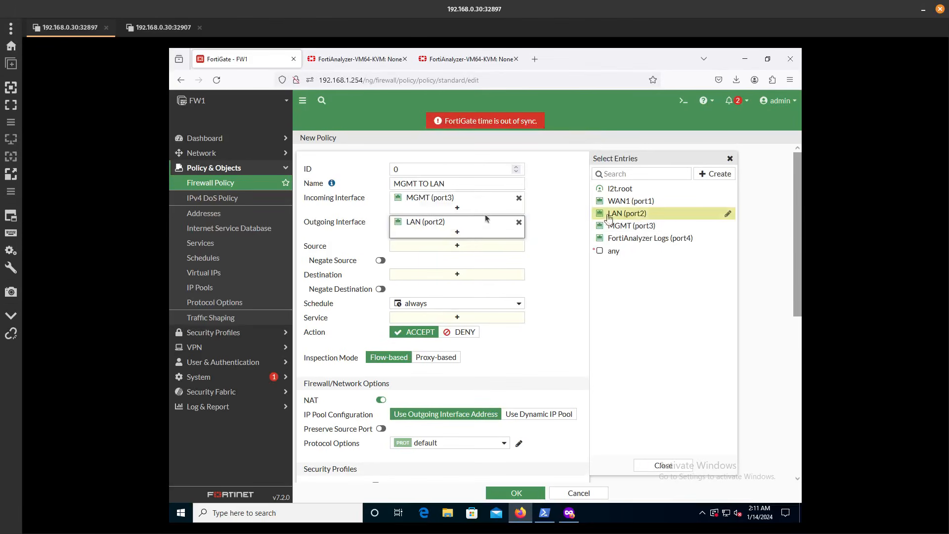
pyautogui.click(478, 208)
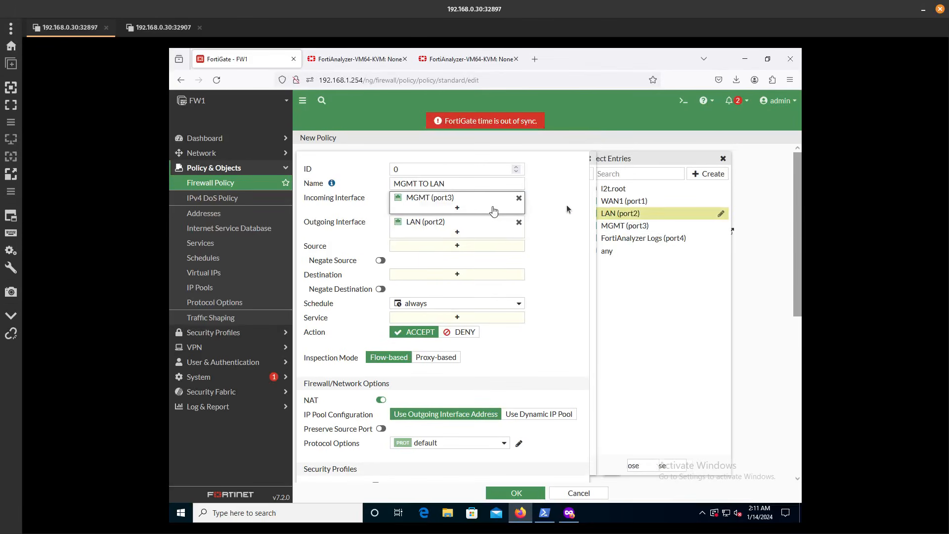
pyautogui.click(626, 217)
pyautogui.click(496, 236)
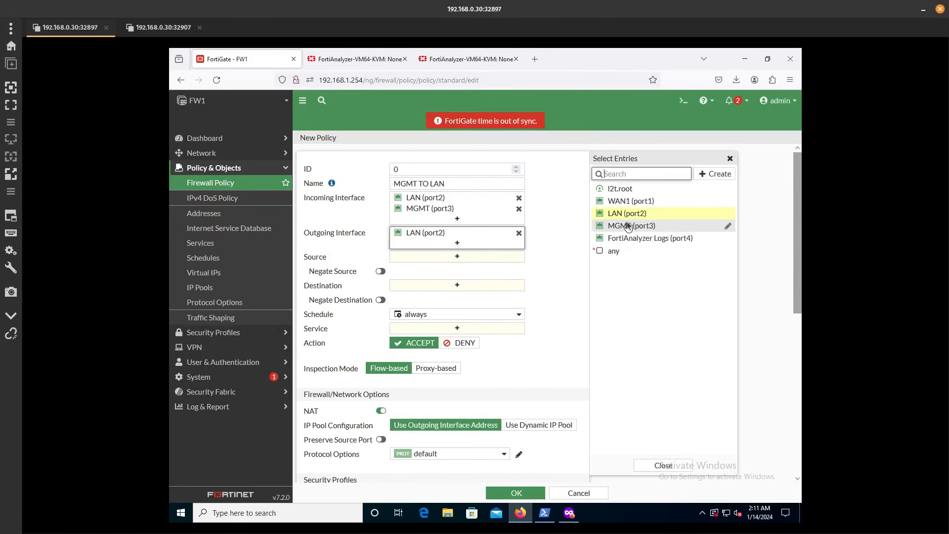
pyautogui.click(626, 225)
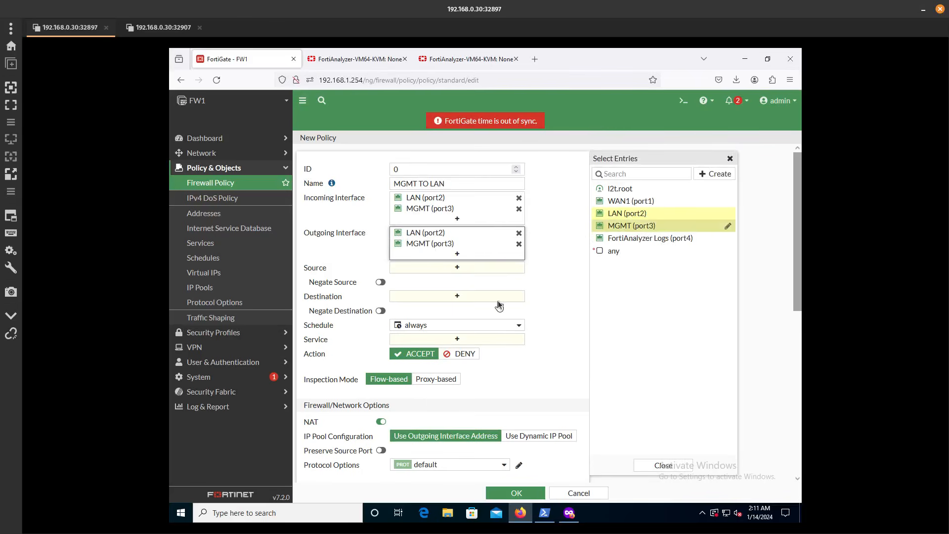
# Set source and destination addresses to all and the service to ALL
pyautogui.click(476, 266)
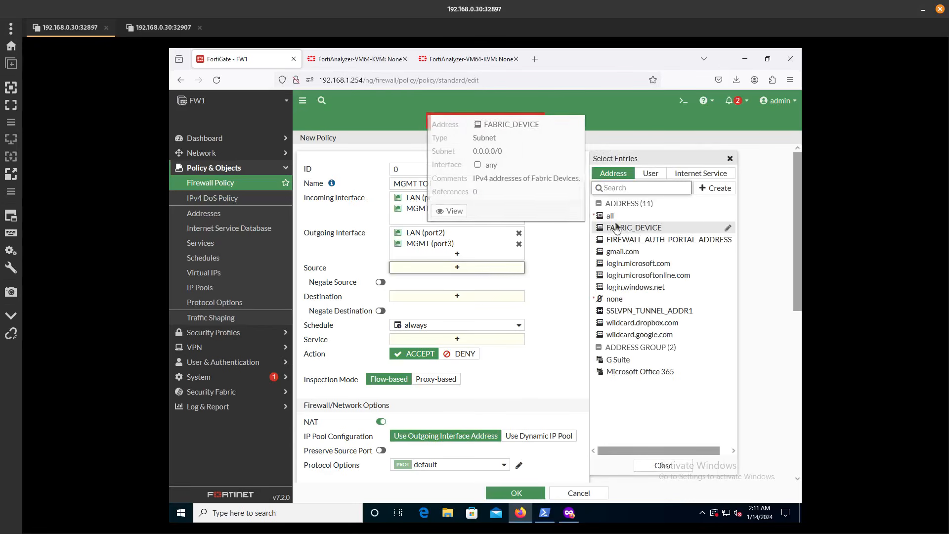
pyautogui.click(616, 217)
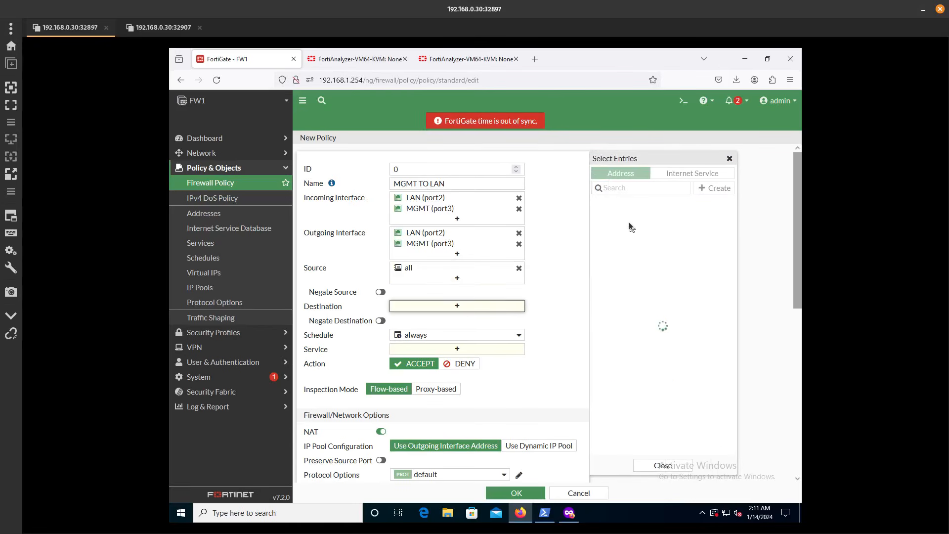
pyautogui.click(627, 219)
pyautogui.click(478, 357)
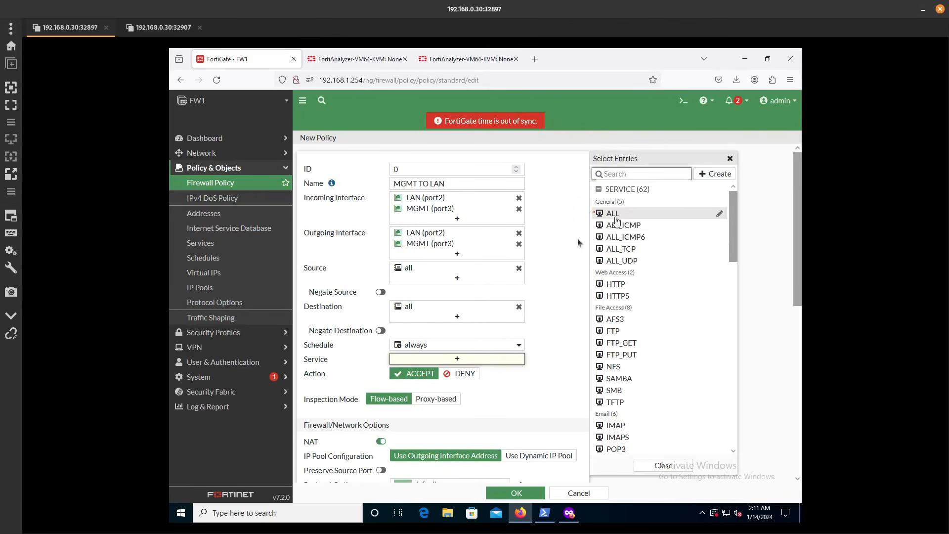
pyautogui.click(613, 213)
pyautogui.click(549, 350)
# Disable NAT, save the policy, and bring up the FortiAnalyzer login page
pyautogui.scroll(-4, 548, 350)
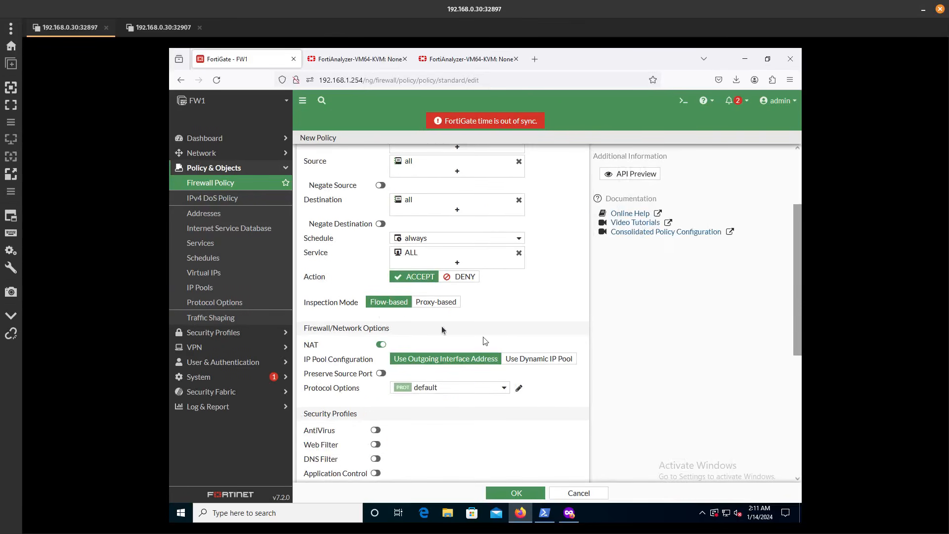
pyautogui.scroll(-3, 381, 313)
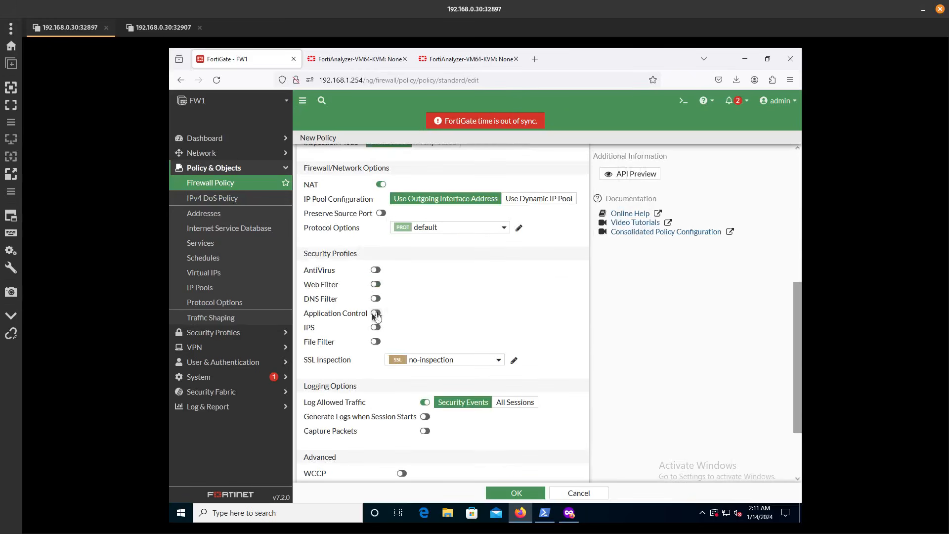
pyautogui.click(382, 184)
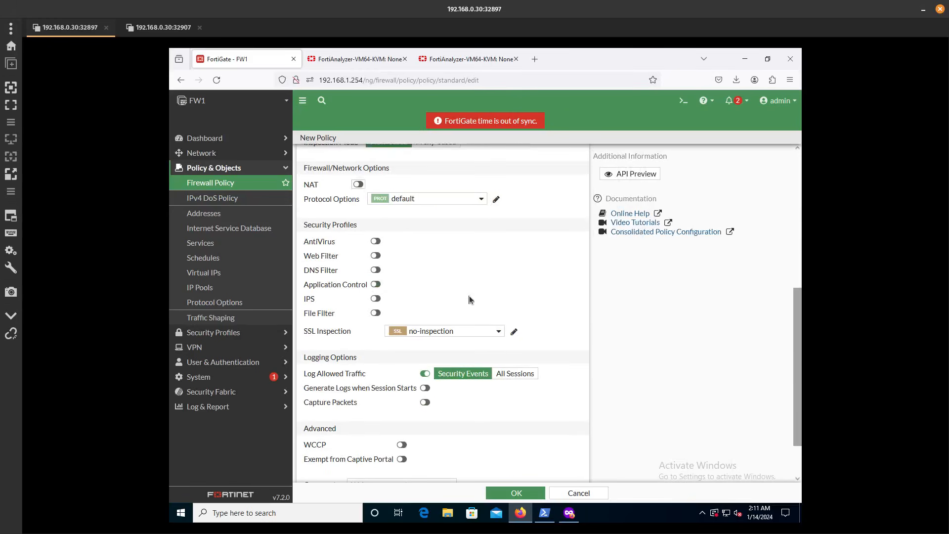
pyautogui.scroll(-2, 469, 300)
pyautogui.scroll(6, 469, 300)
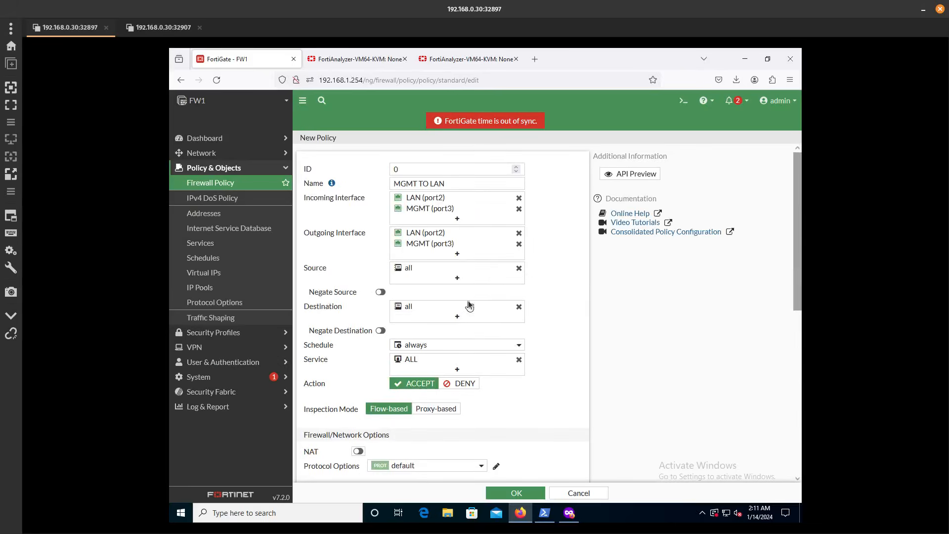
pyautogui.click(518, 489)
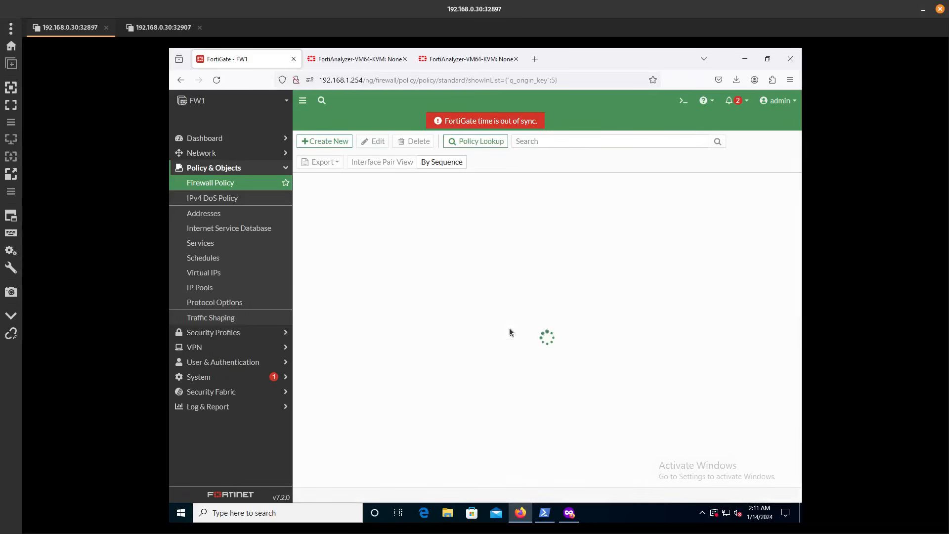
pyautogui.click(364, 62)
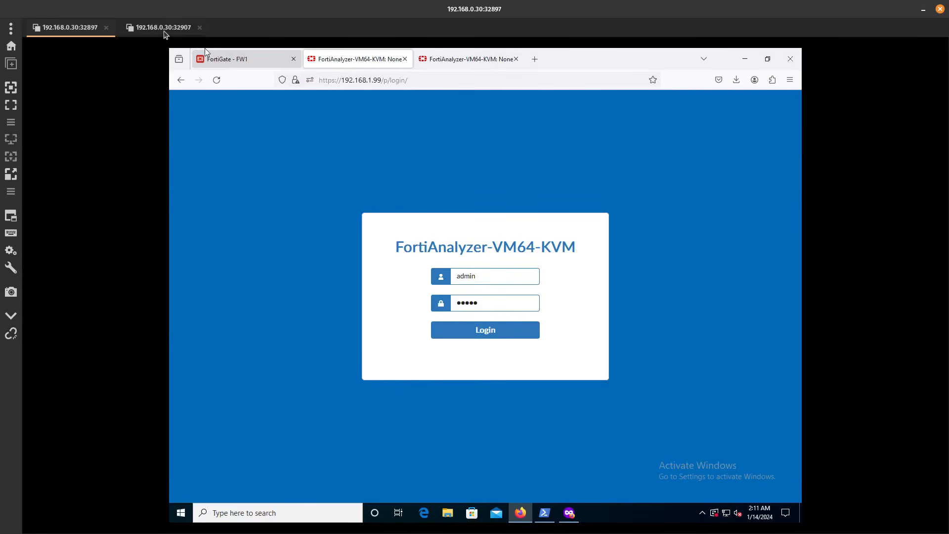
# Ping 192.168.1.99 from an administrator command prompt on Windows Server, then log in to FortiAnalyzer
pyautogui.click(163, 28)
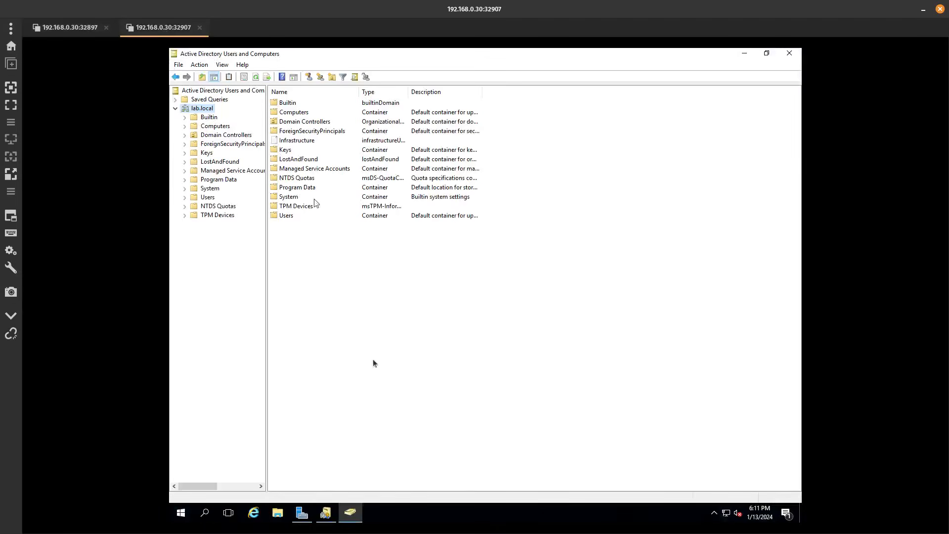
pyautogui.rightClick(192, 515)
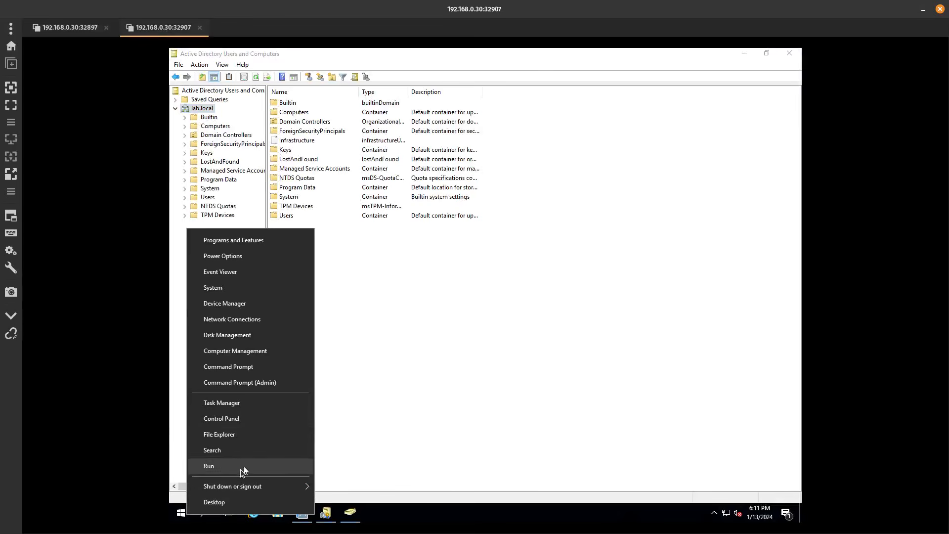
pyautogui.click(255, 371)
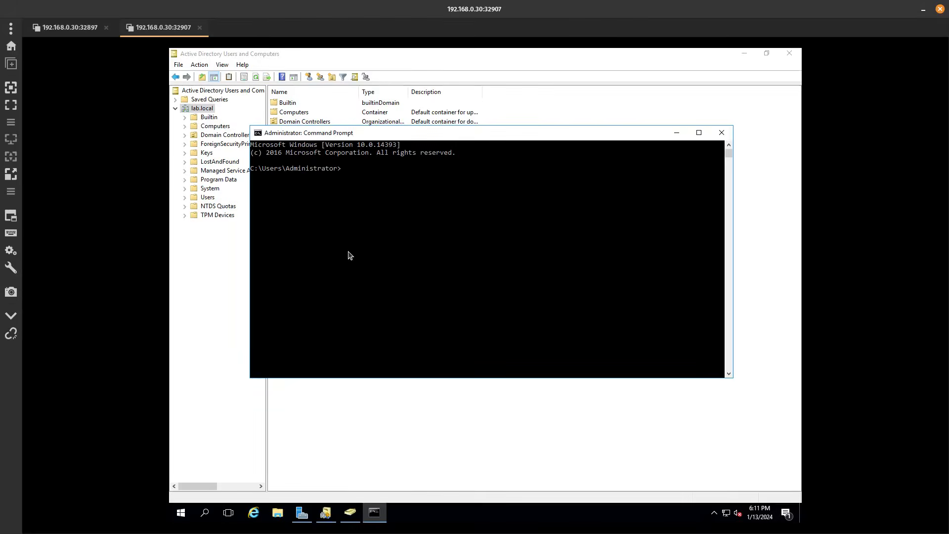
pyautogui.write('ping 192.168.1.99')
pyautogui.press('Return')
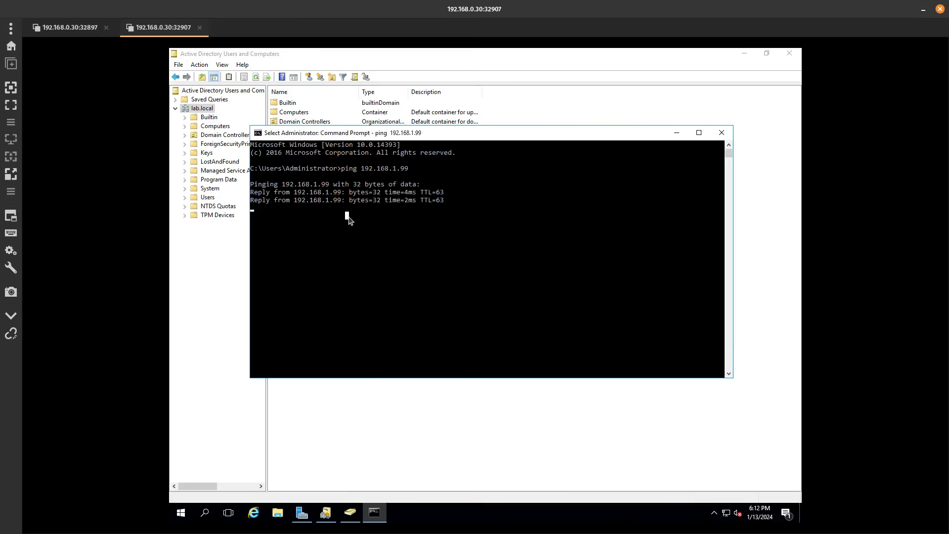
pyautogui.hotkey('ctrl', 'c')
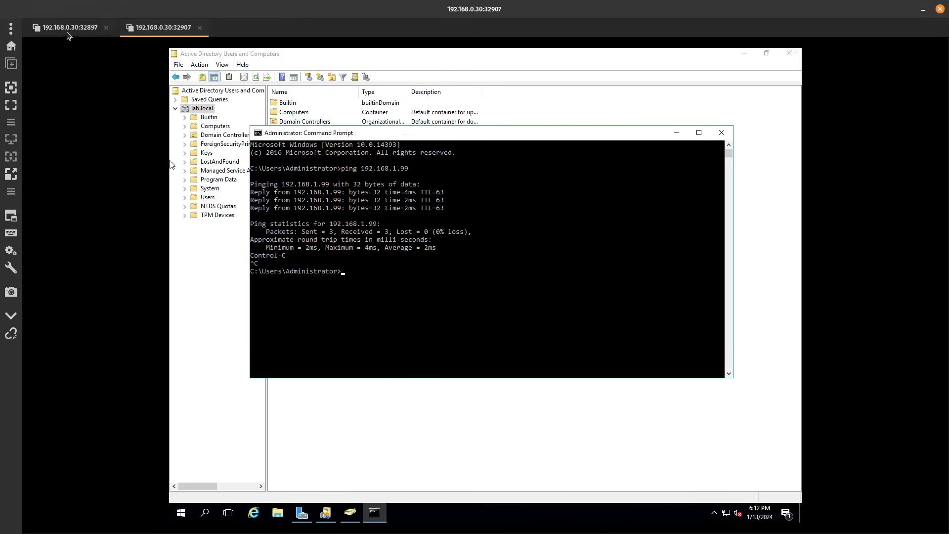
pyautogui.click(67, 28)
pyautogui.click(473, 332)
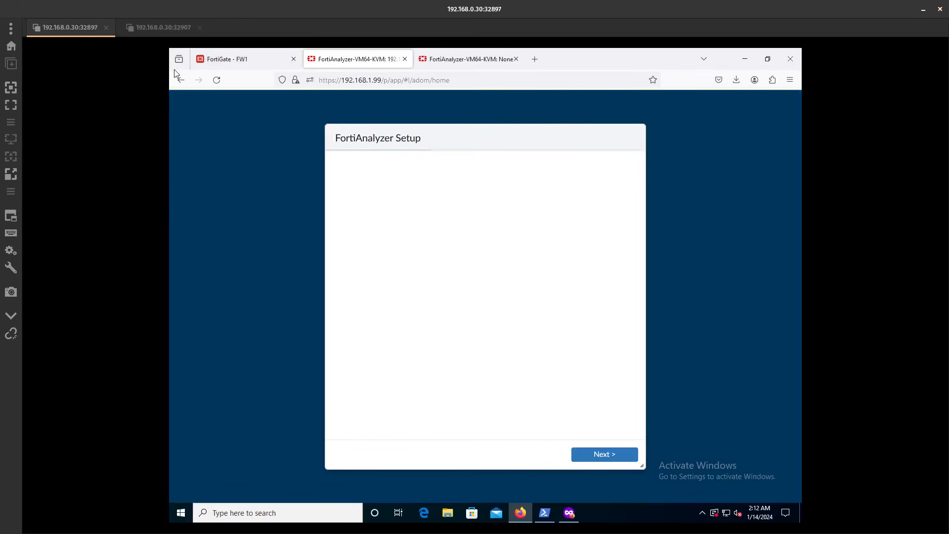
# Postpone the FortiAnalyzer setup wizard with Later and Finish
pyautogui.click(603, 455)
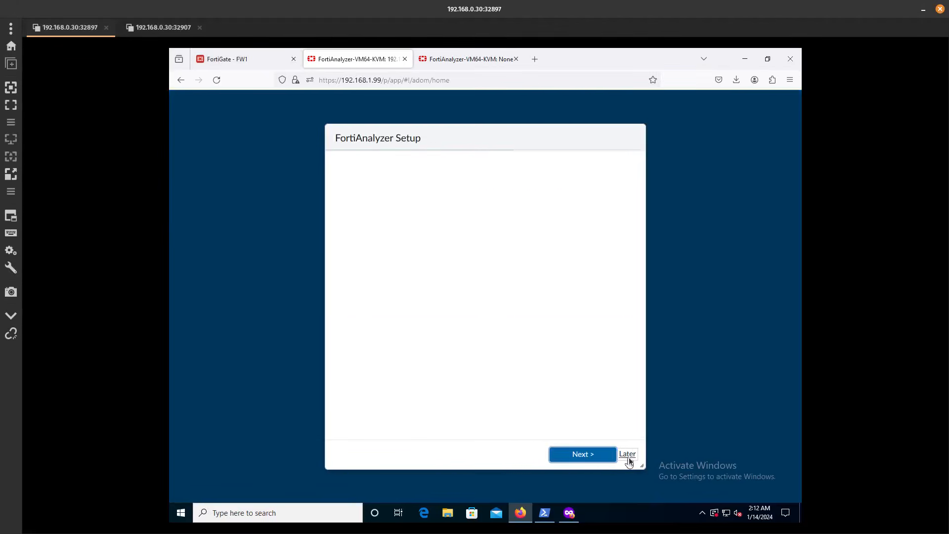
pyautogui.click(625, 453)
pyautogui.click(599, 455)
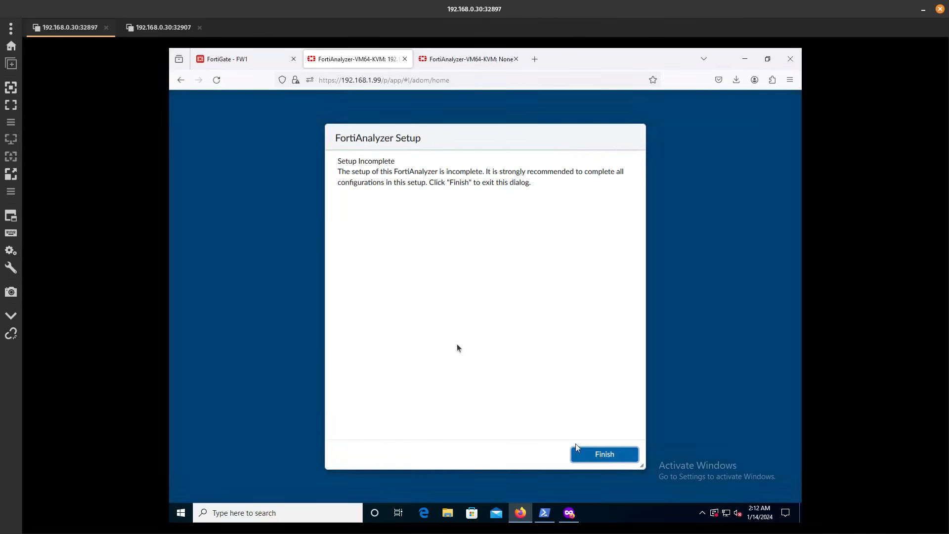
# Go to System Settings > Admin > Remote Authentication Server and choose Create New
pyautogui.click(530, 325)
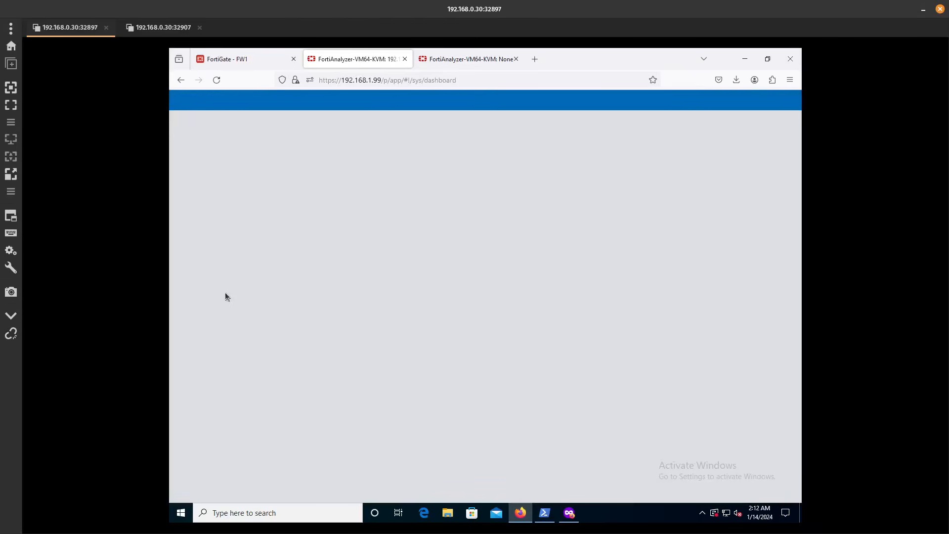
pyautogui.click(209, 221)
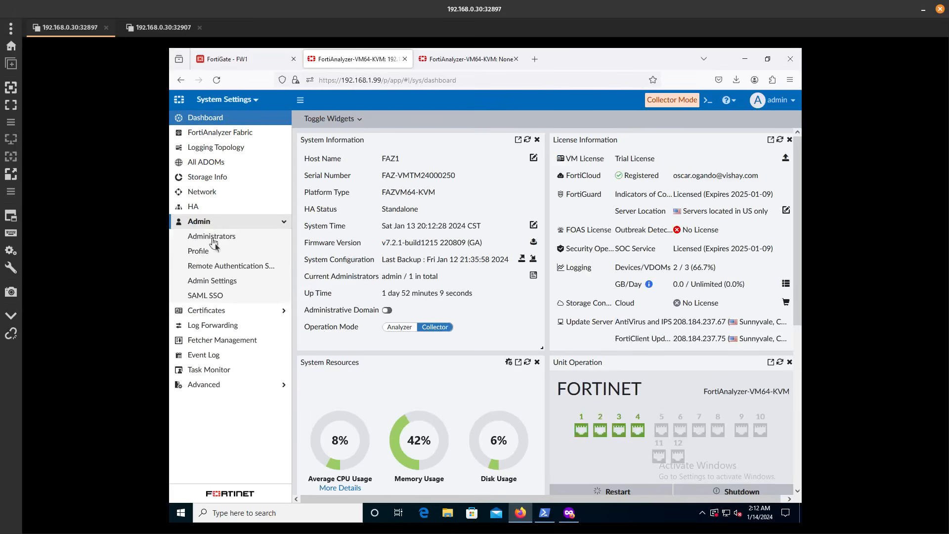
pyautogui.click(215, 241)
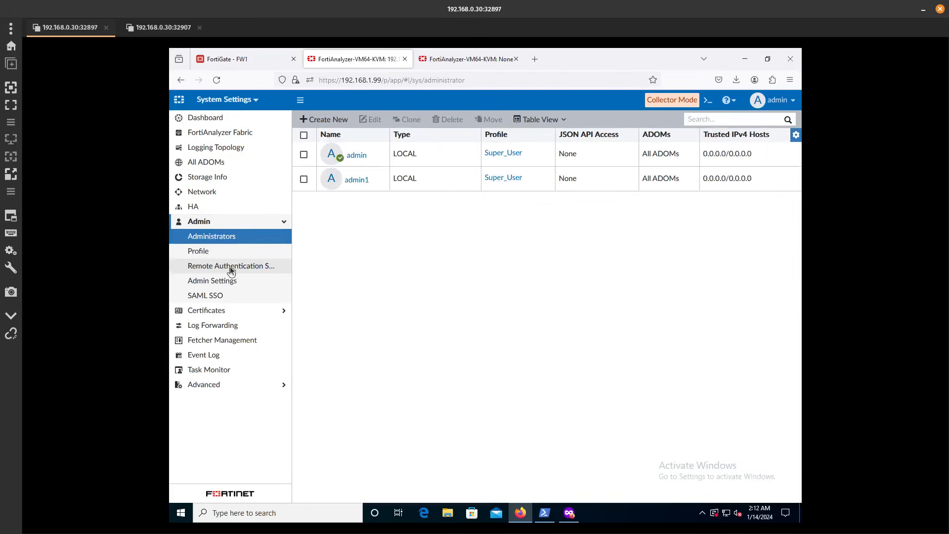
pyautogui.click(230, 265)
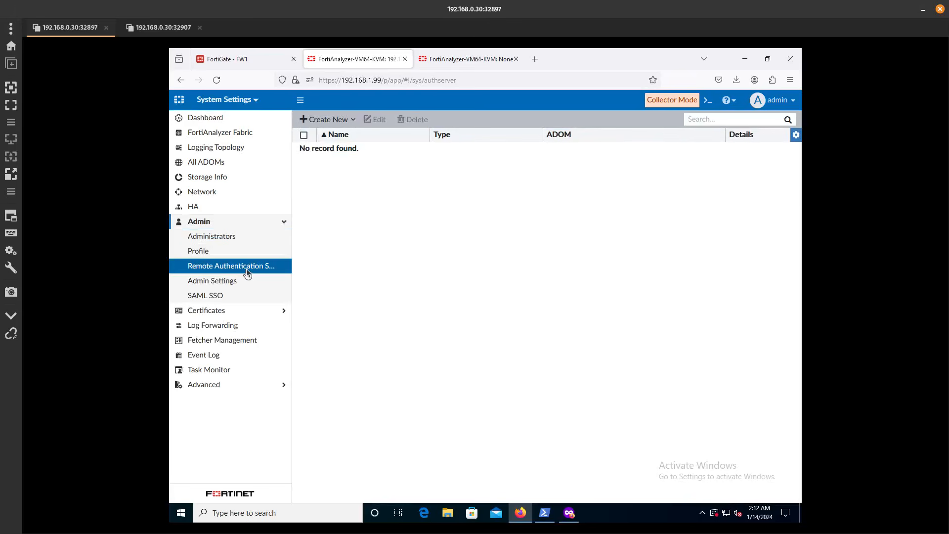
pyautogui.click(331, 119)
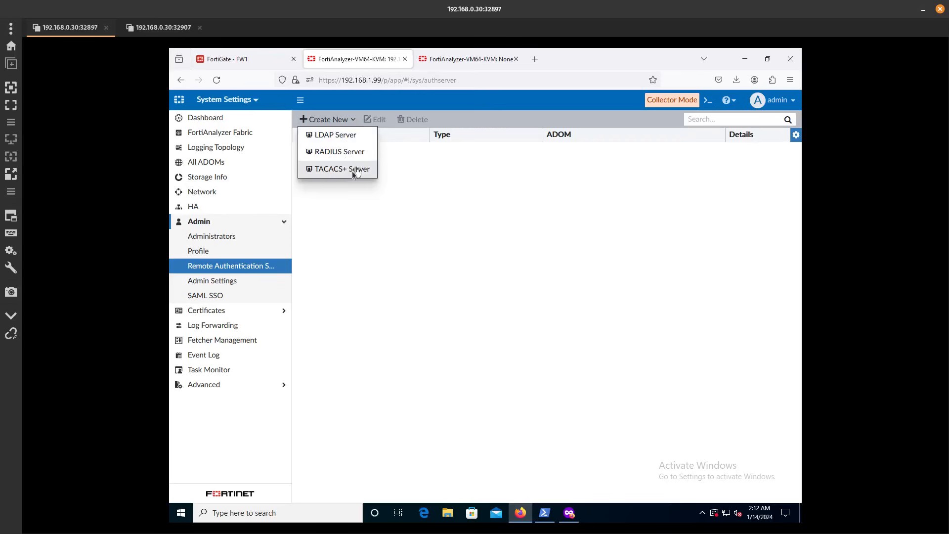
# Start a new LDAP server named 'To-Winserver'
pyautogui.click(333, 134)
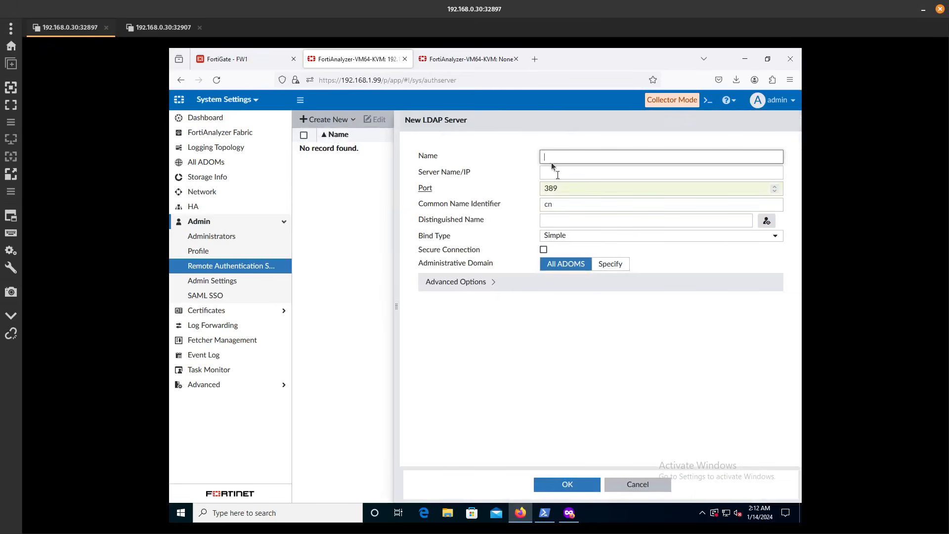
pyautogui.click(563, 157)
pyautogui.write('S')
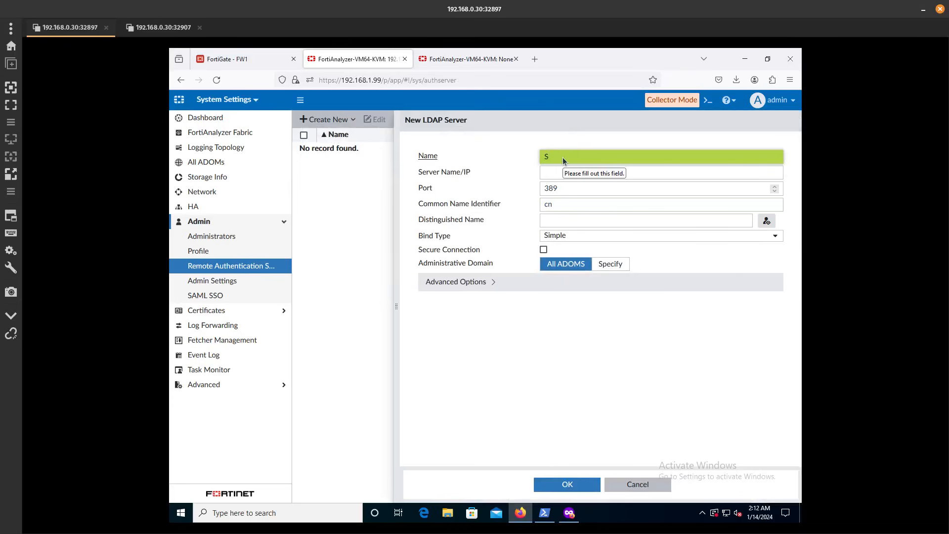
pyautogui.press('BackSpace')
pyautogui.write('To-Winserver')
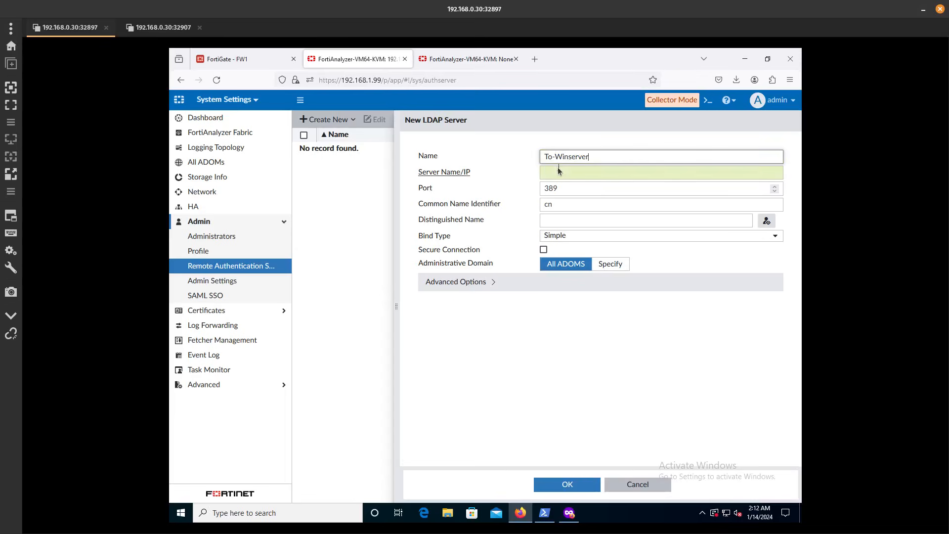
pyautogui.click(558, 170)
# Look up the AD server's address with ipconfig and enter 10.10.1.2 as Server Name/IP
pyautogui.click(163, 27)
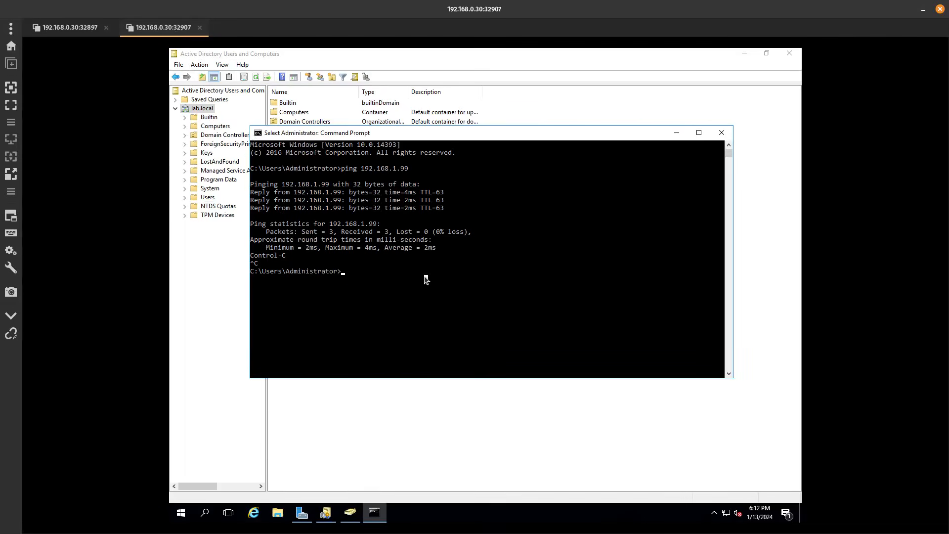
pyautogui.write('ipconfig')
pyautogui.press('Return')
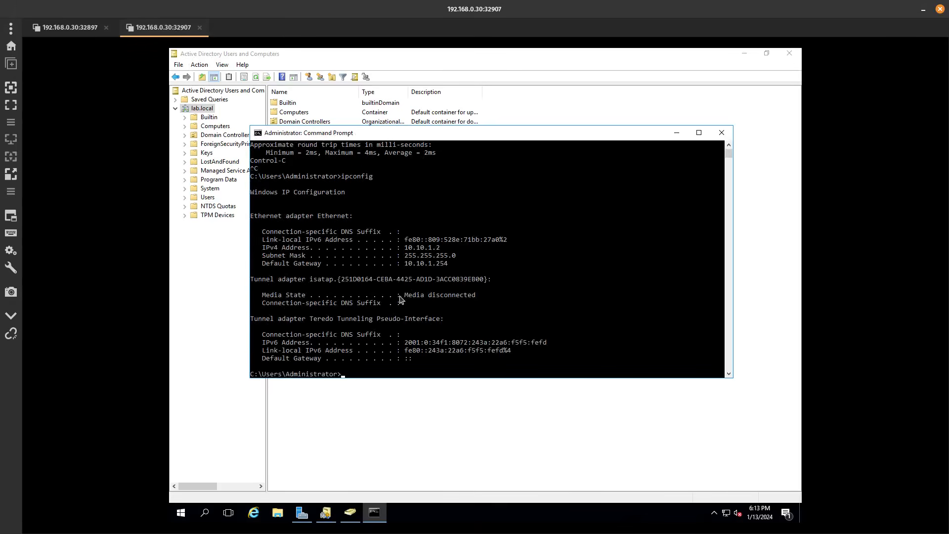
pyautogui.click(87, 30)
pyautogui.click(550, 175)
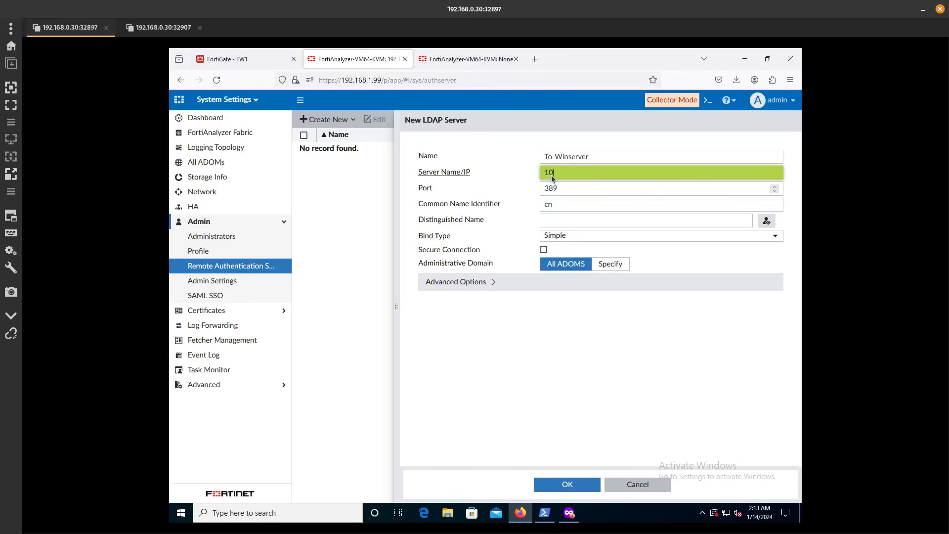
pyautogui.write('10.10.10.1.2')
pyautogui.doubleClick(569, 173)
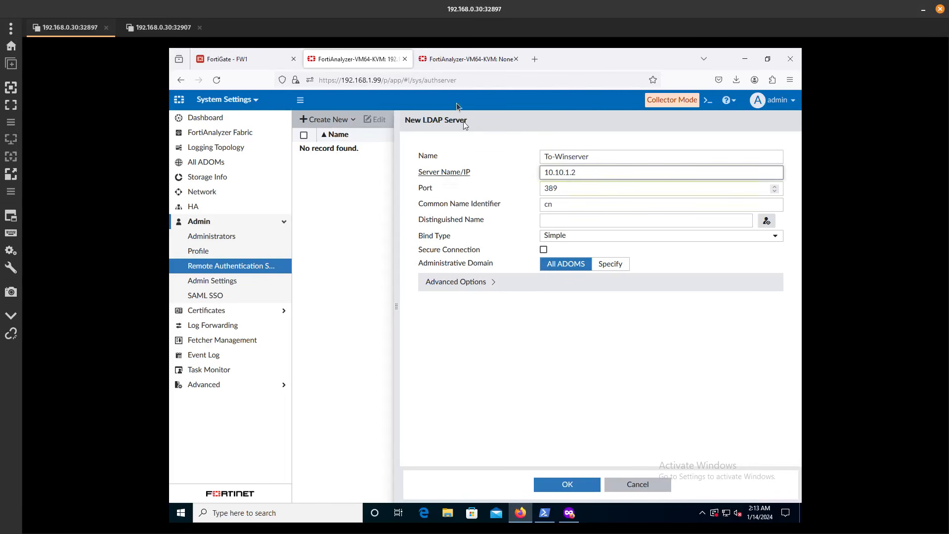
pyautogui.click(160, 27)
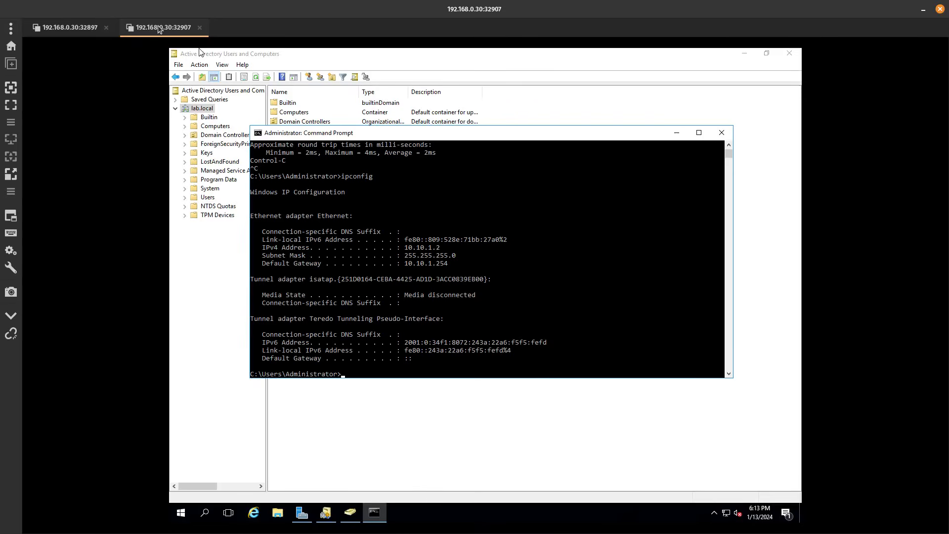
pyautogui.click(71, 29)
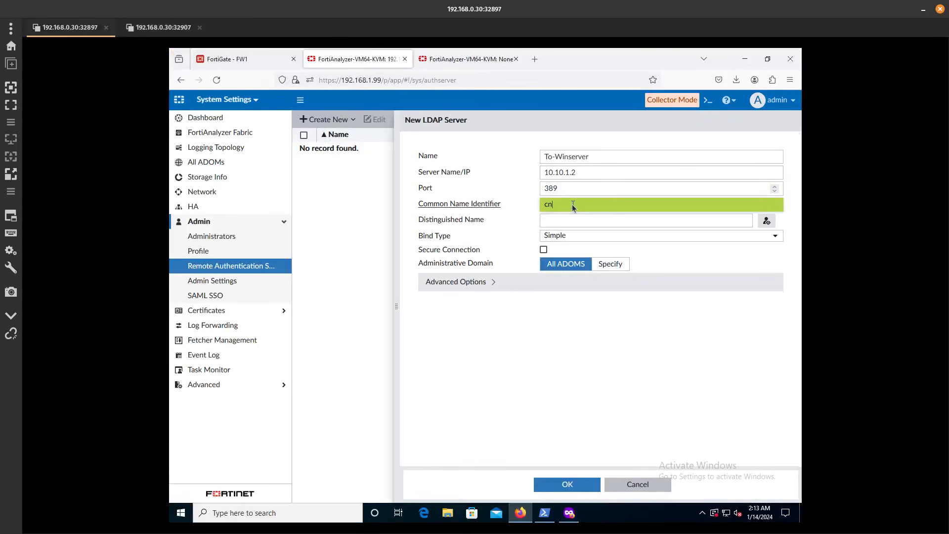
pyautogui.click(563, 223)
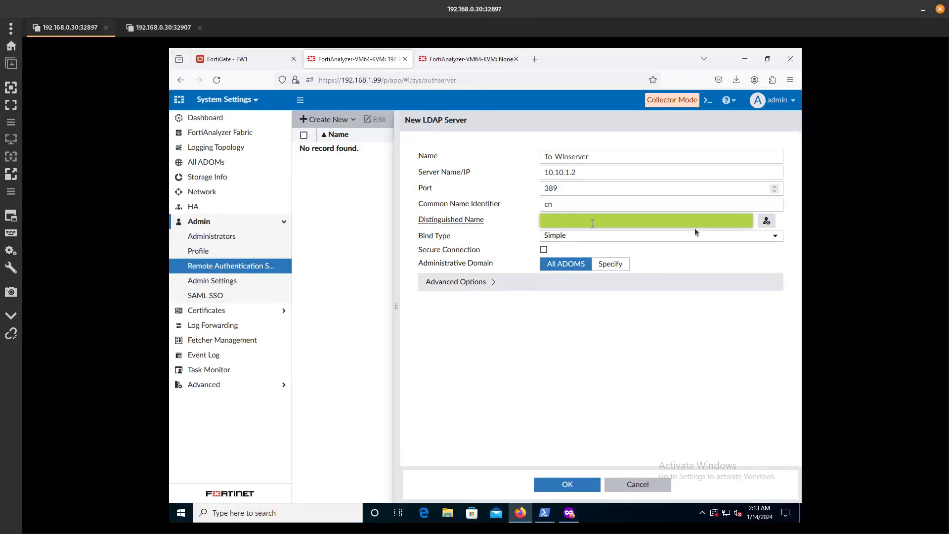
# After a failed directory browse, set the LDAP Bind Type to Regular in advanced options
pyautogui.click(768, 221)
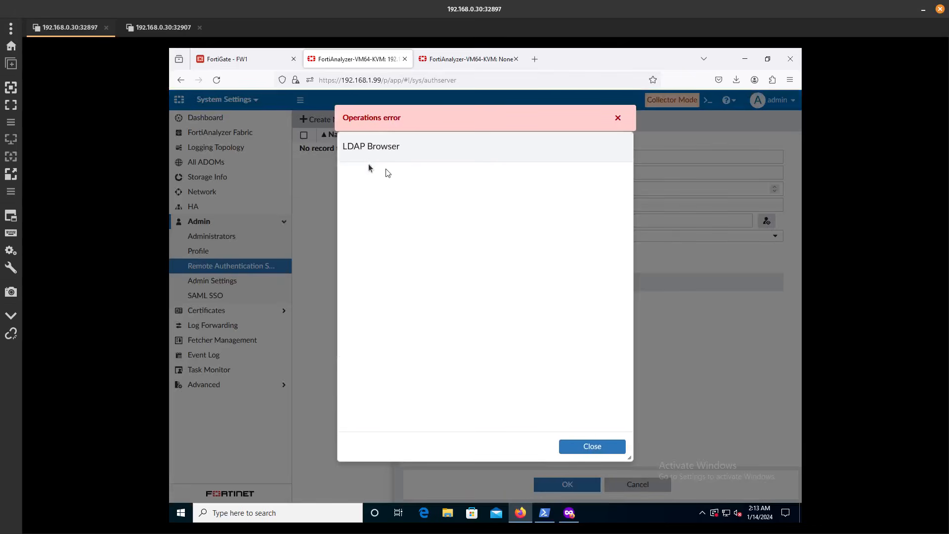
pyautogui.click(593, 447)
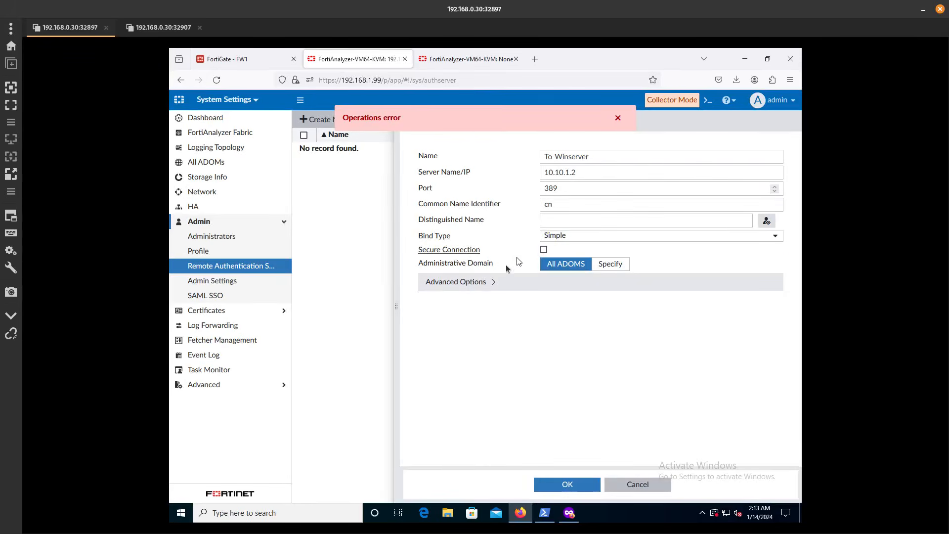
pyautogui.click(469, 284)
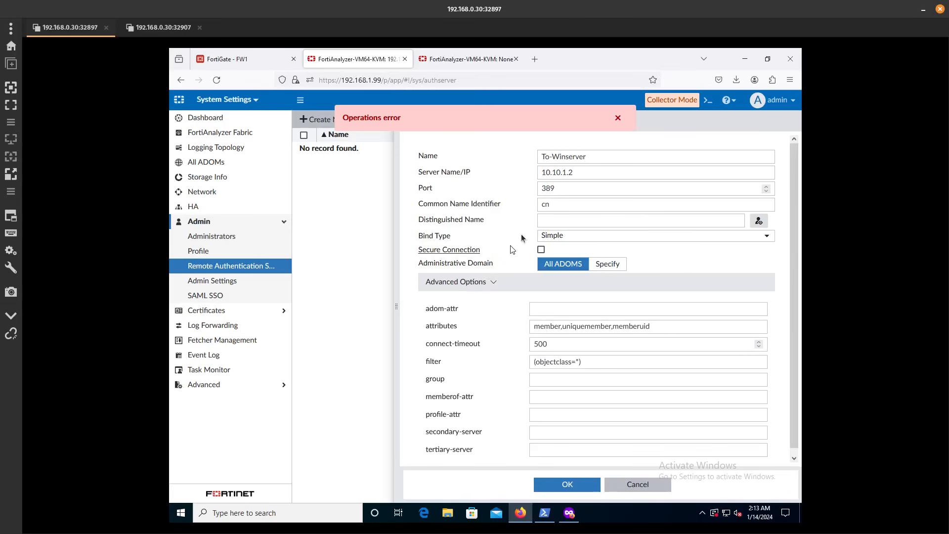
pyautogui.click(559, 235)
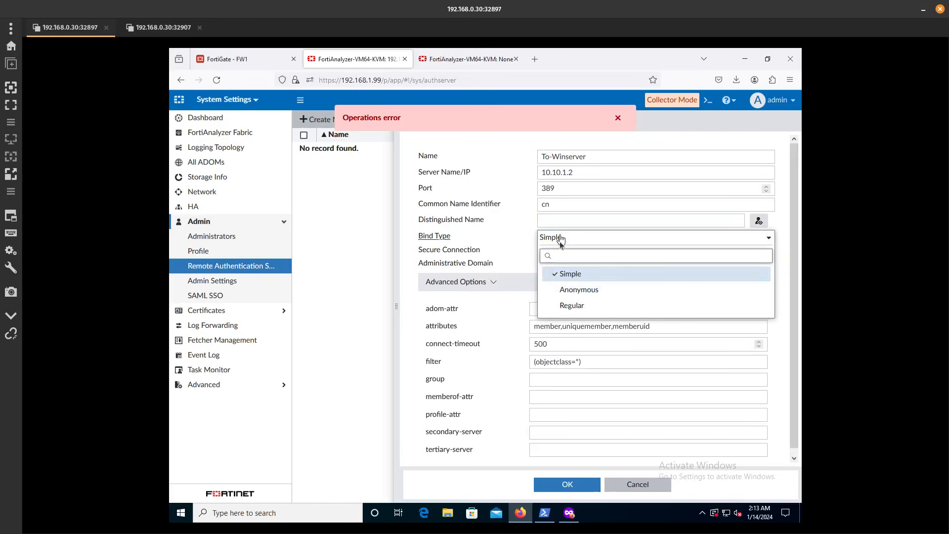
pyautogui.click(573, 306)
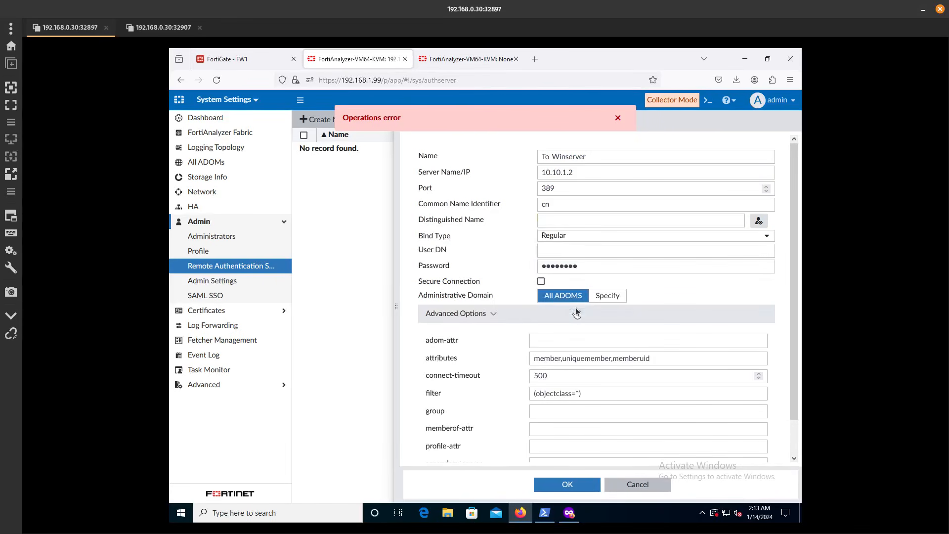
# Enter lab\administrator as the bind User DN and replace the bind password
pyautogui.click(553, 248)
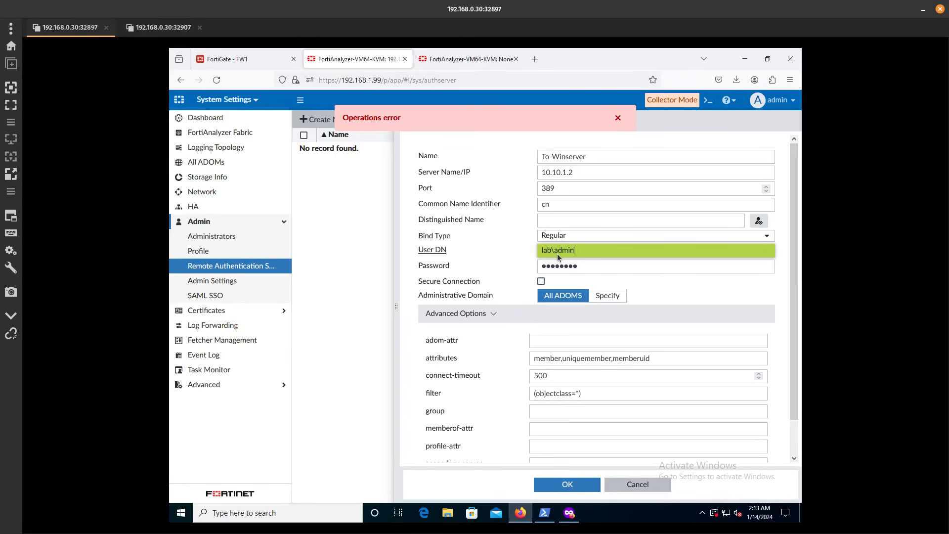
pyautogui.write('lab\\administrator')
pyautogui.moveTo(567, 249); pyautogui.dragTo(554, 249)
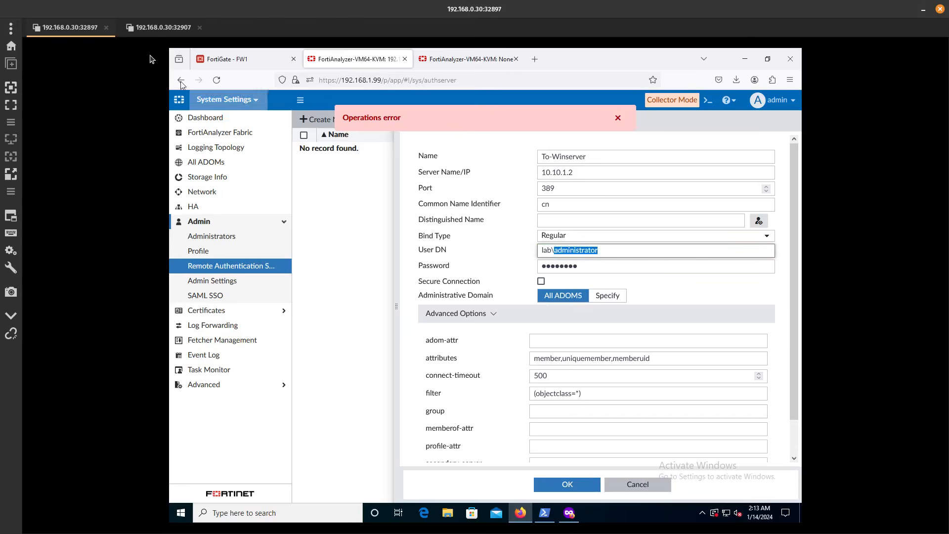
pyautogui.click(157, 28)
pyautogui.click(70, 27)
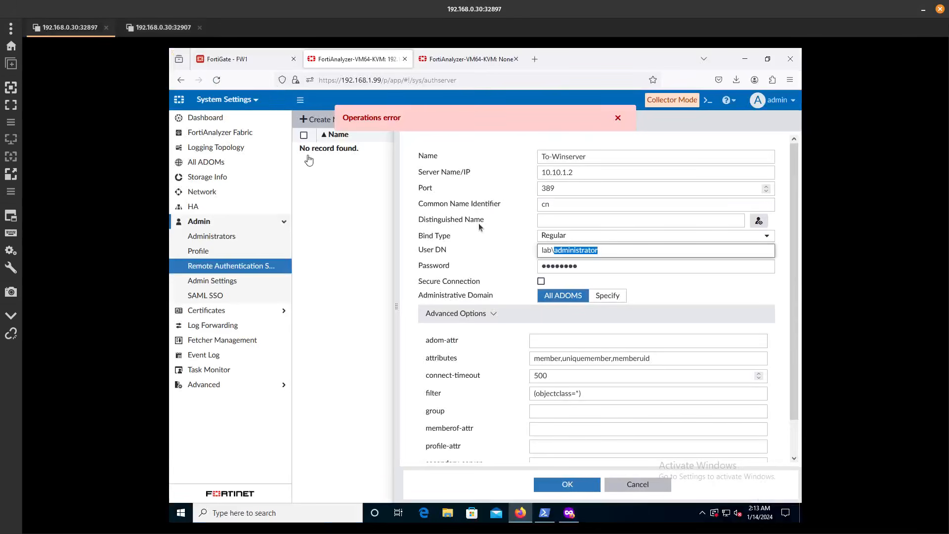
pyautogui.click(582, 266)
pyautogui.doubleClick(582, 266)
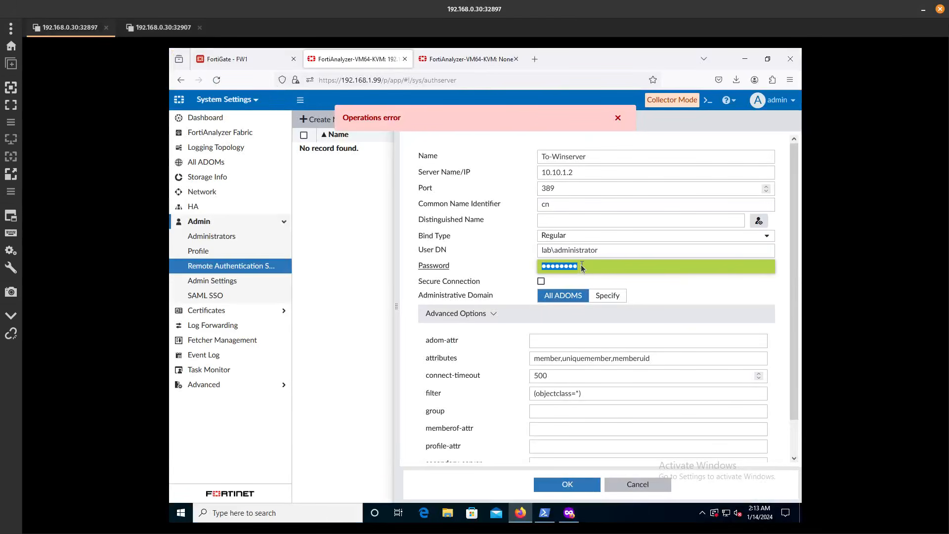
pyautogui.write('P••••••••••')
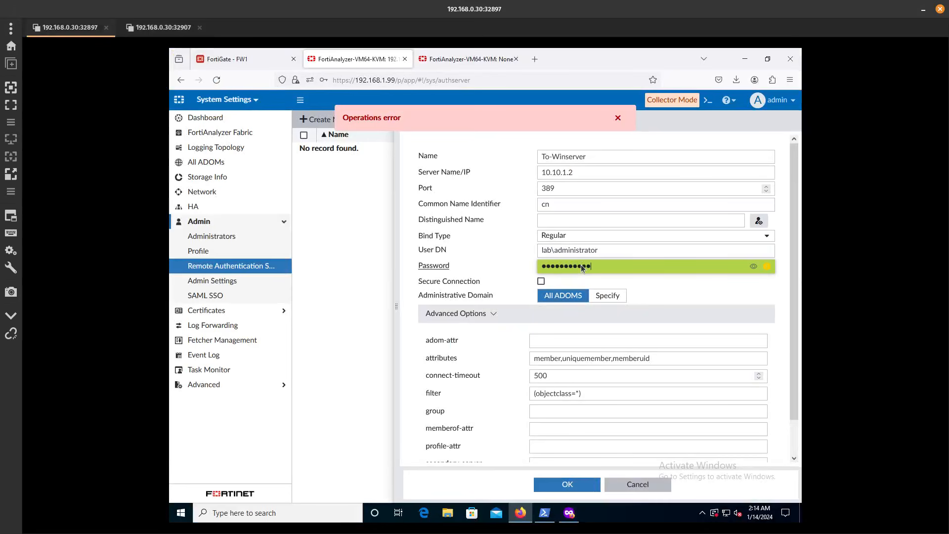
# Enter dc=lab,dc=local as the Distinguished Name and save the To-Winserver LDAP server
pyautogui.click(761, 220)
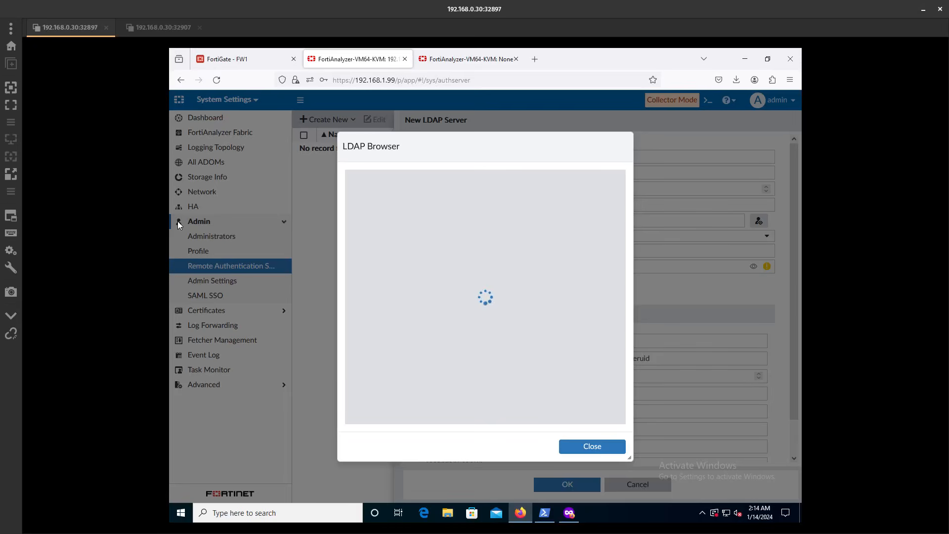
pyautogui.click(607, 451)
pyautogui.click(559, 217)
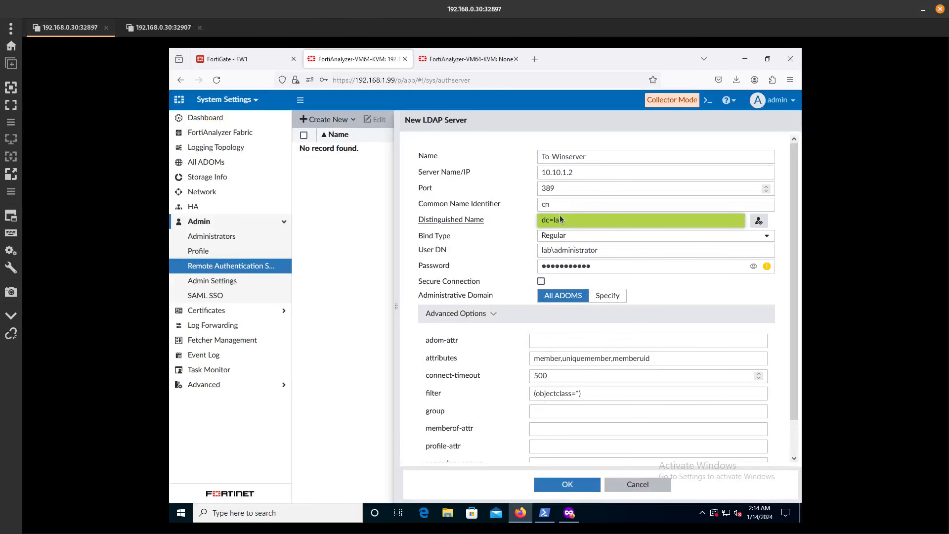
pyautogui.write('dc=lab,dc=local')
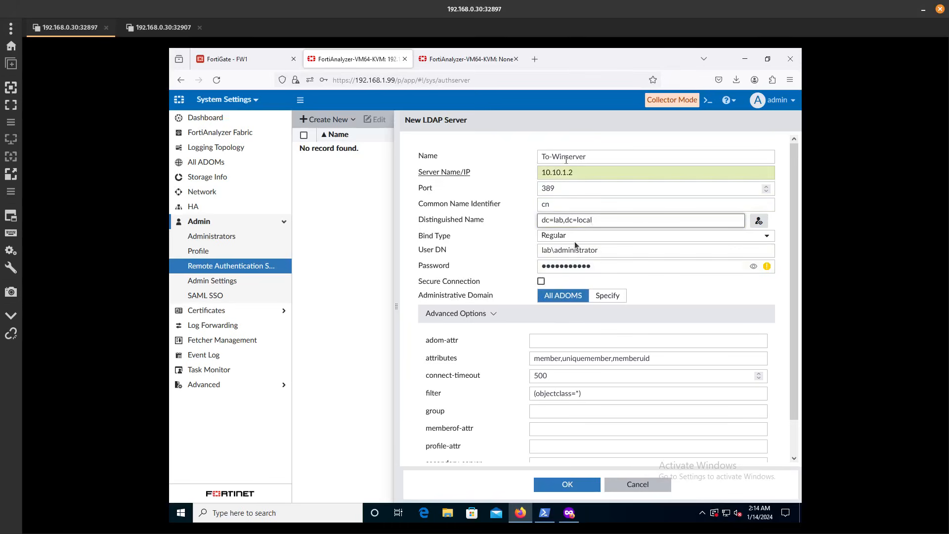
pyautogui.click(574, 484)
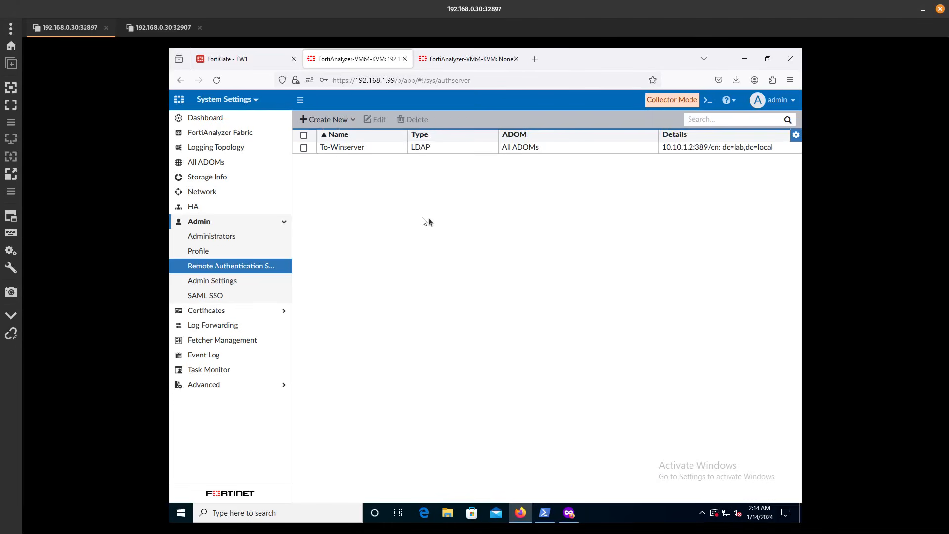
pyautogui.rightClick(381, 144)
pyautogui.click(405, 153)
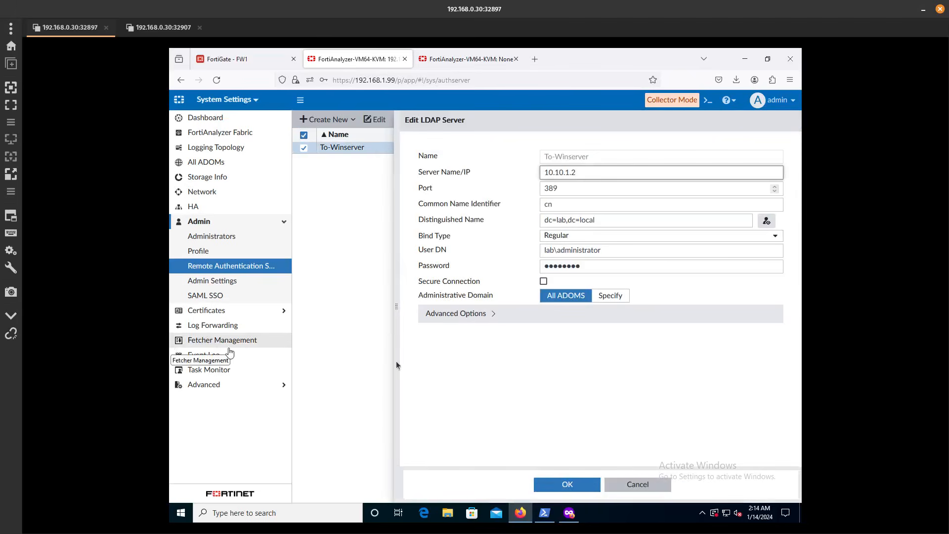
pyautogui.click(465, 312)
pyautogui.scroll(-1, 486, 337)
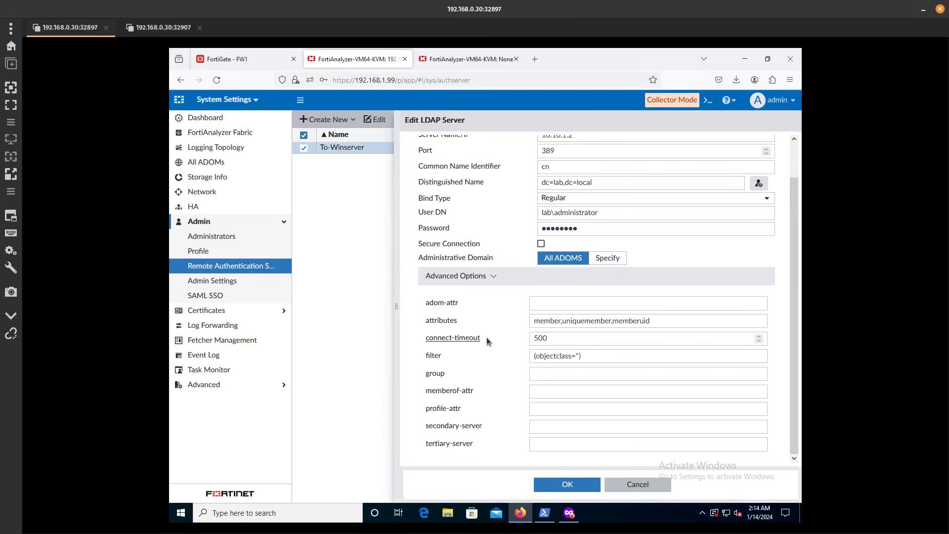
pyautogui.scroll(1, 486, 337)
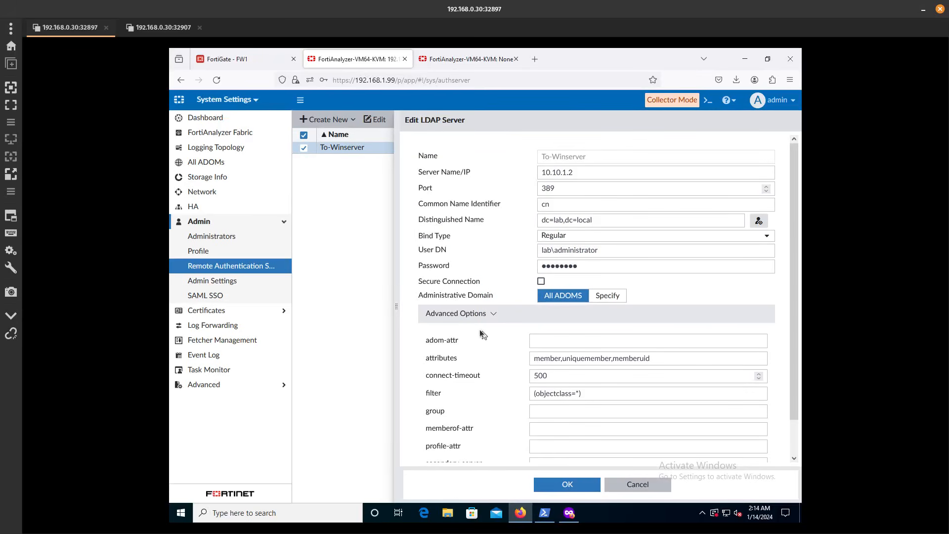
pyautogui.click(541, 281)
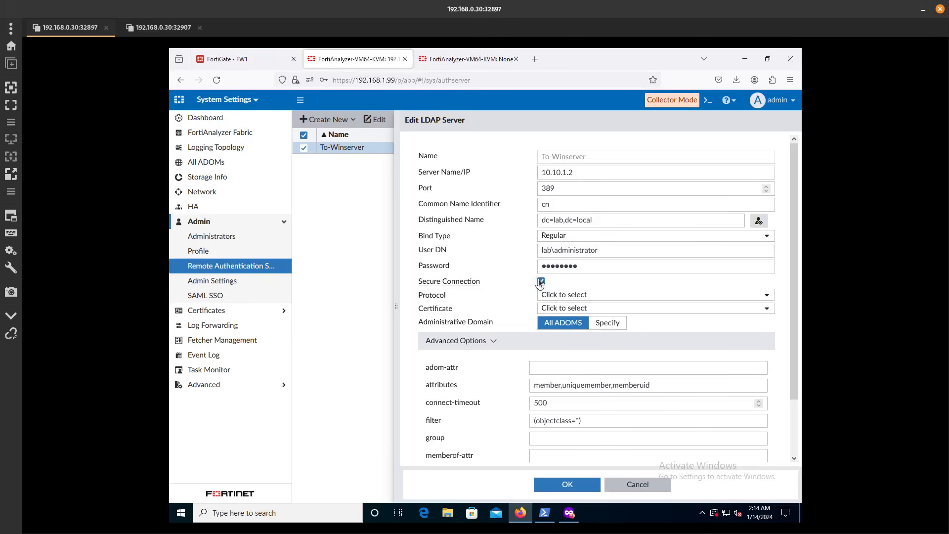
pyautogui.click(539, 280)
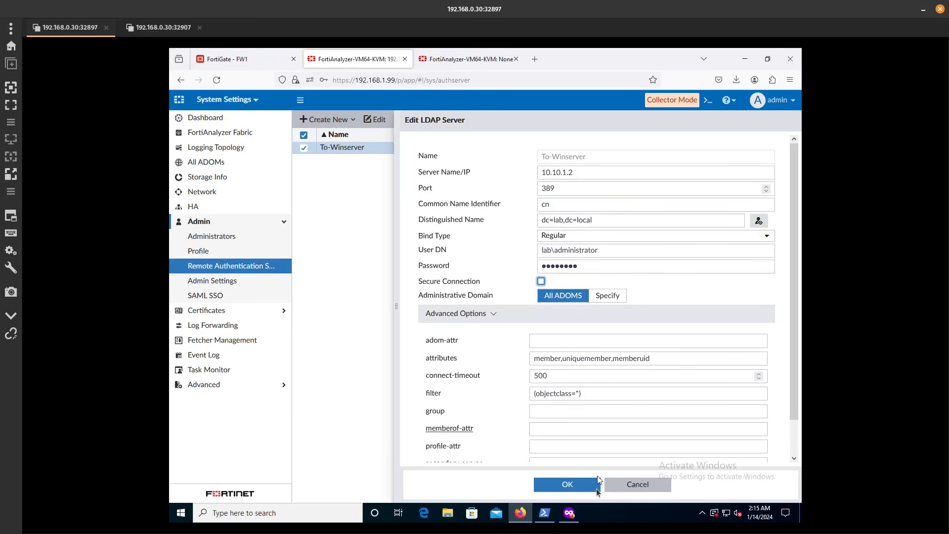
pyautogui.click(580, 484)
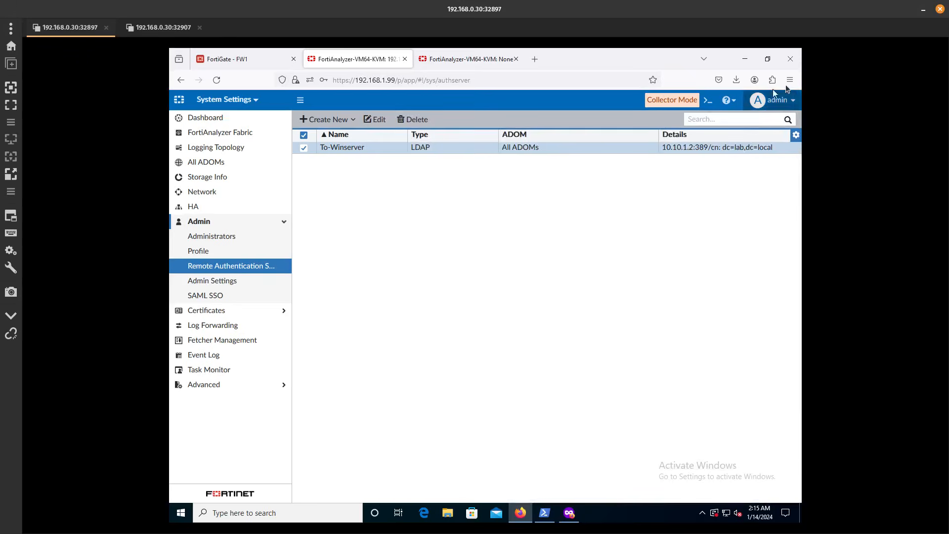
# Open a Firefox private window and load FortiAnalyzer at 192.168.1.99
pyautogui.click(788, 82)
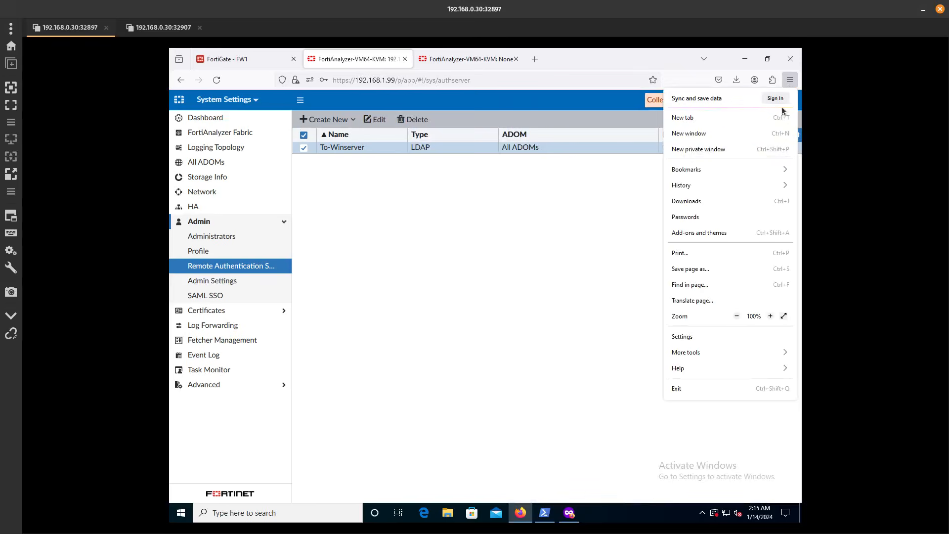
pyautogui.click(552, 226)
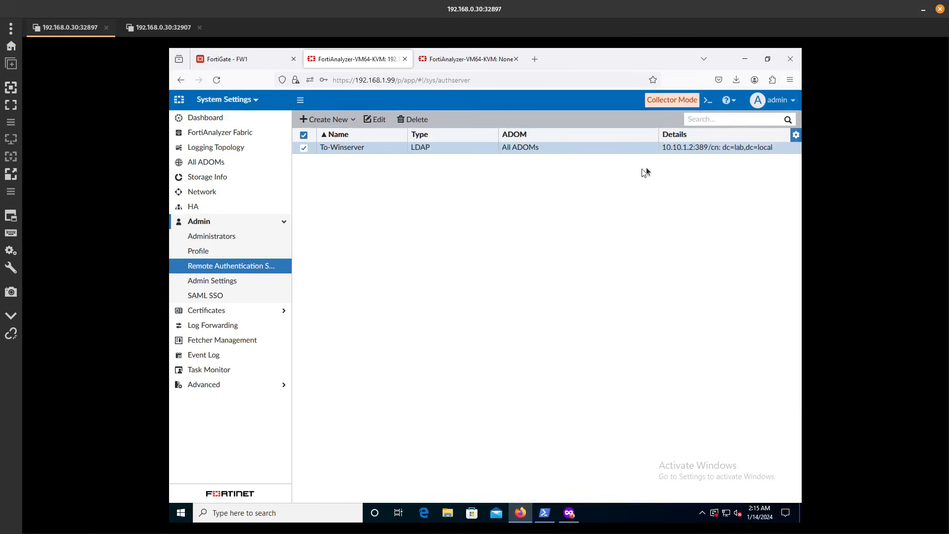
pyautogui.click(789, 81)
pyautogui.click(735, 146)
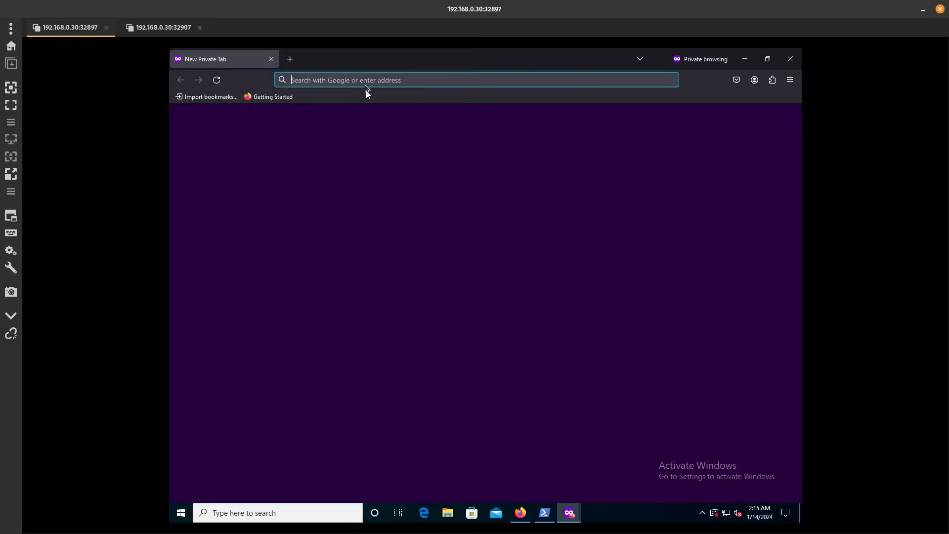
pyautogui.write('192.168.1.99/')
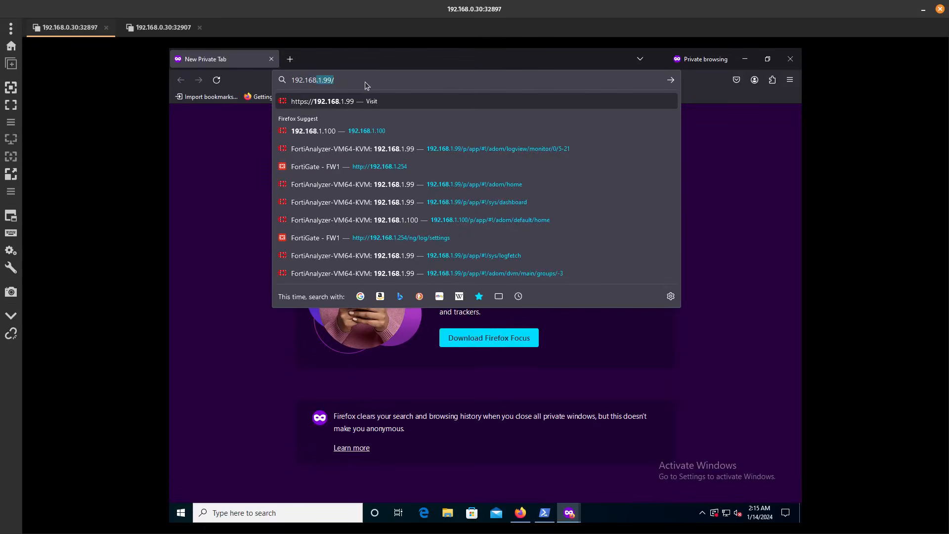
pyautogui.press('Return')
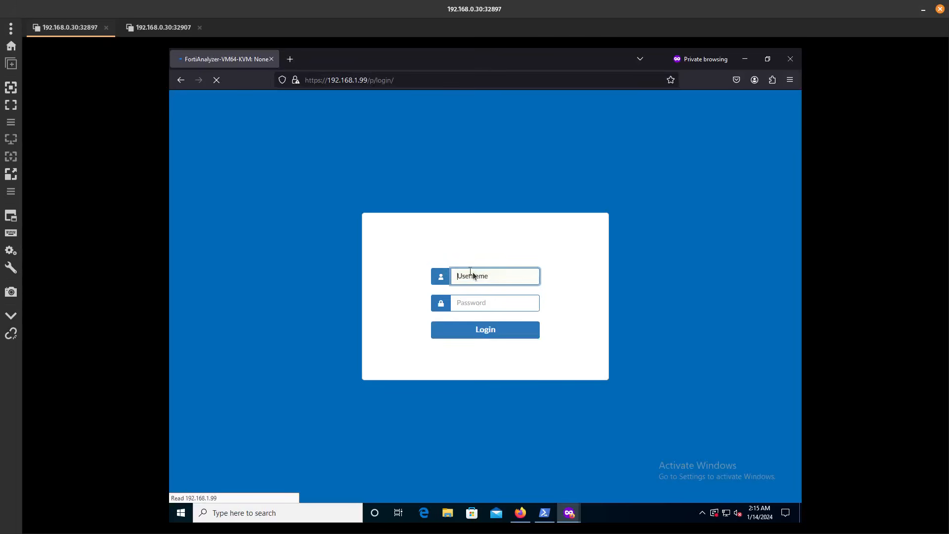
# Sign in with the AD test user's username and password; authentication fails
pyautogui.click(473, 274)
pyautogui.write('analy')
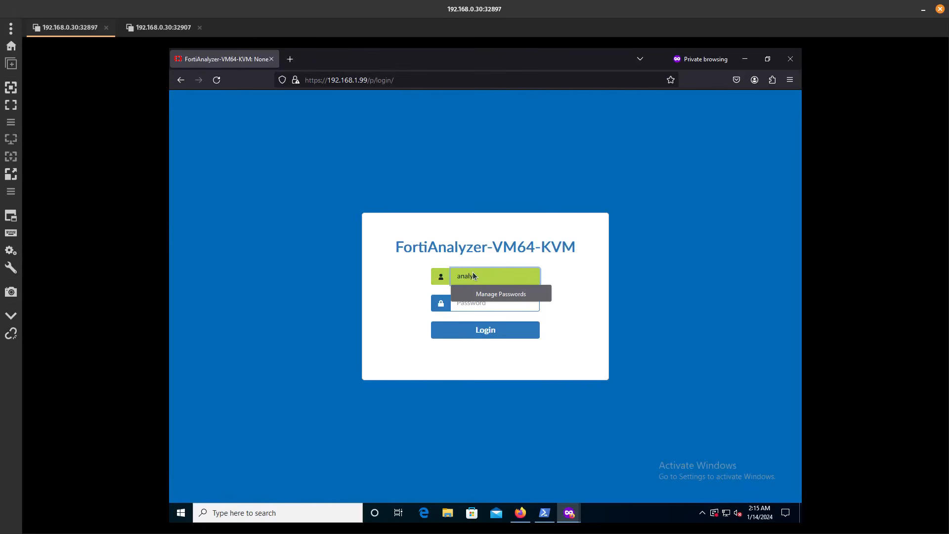
pyautogui.write('z')
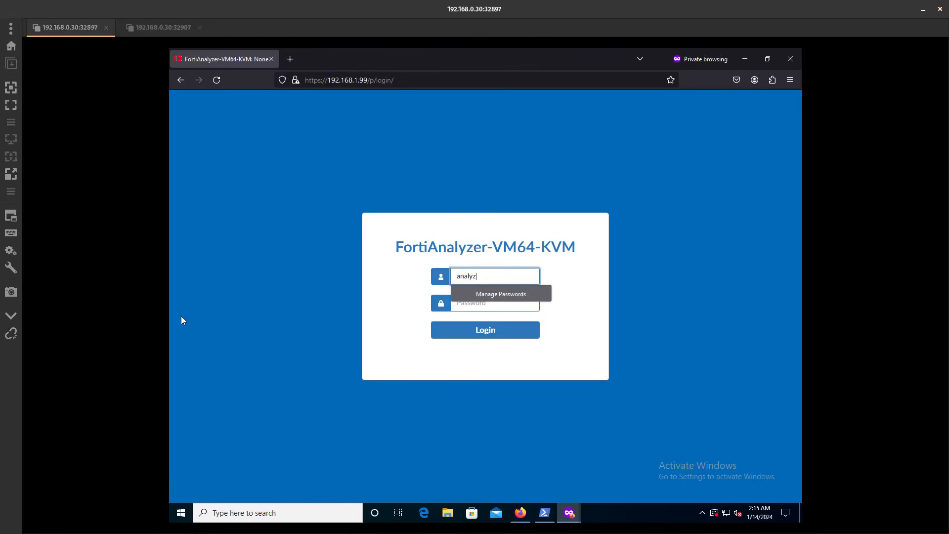
pyautogui.write('er')
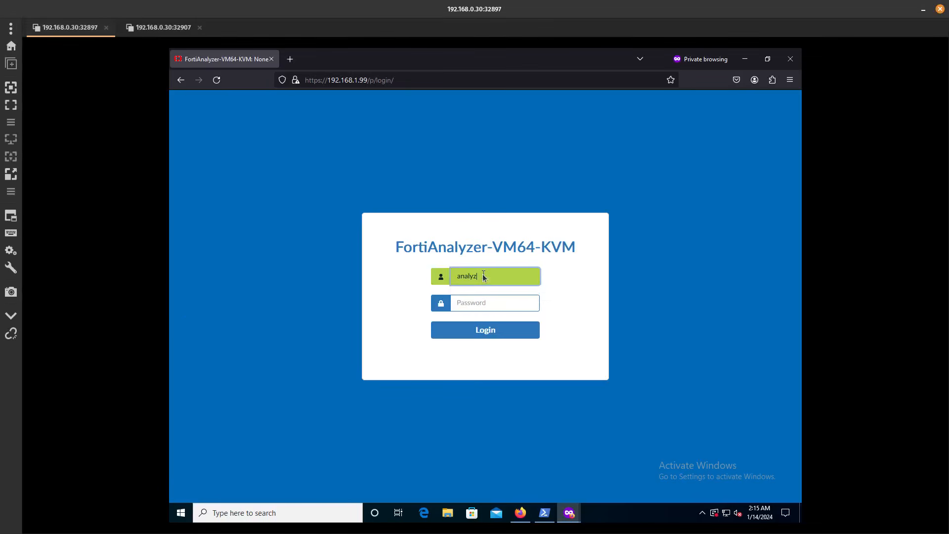
pyautogui.write('1')
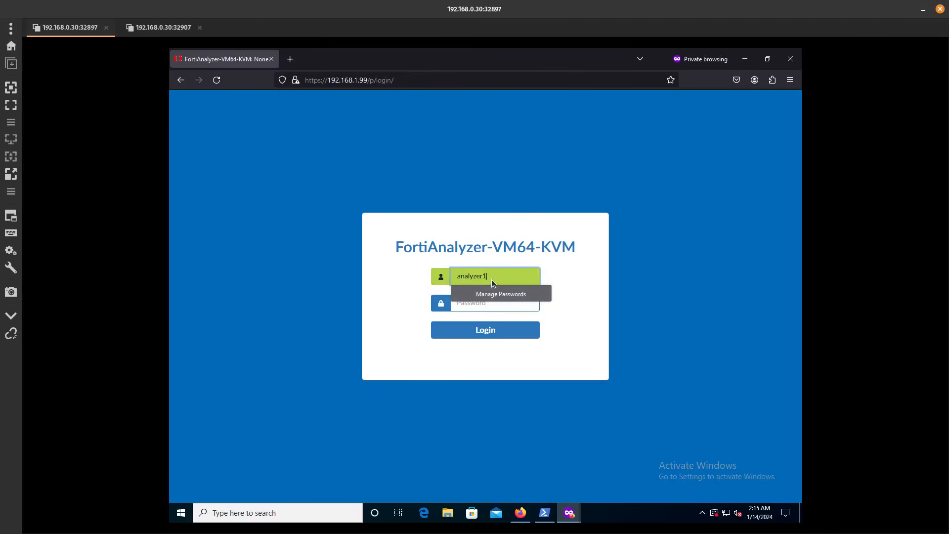
pyautogui.press('Tab')
pyautogui.write('••')
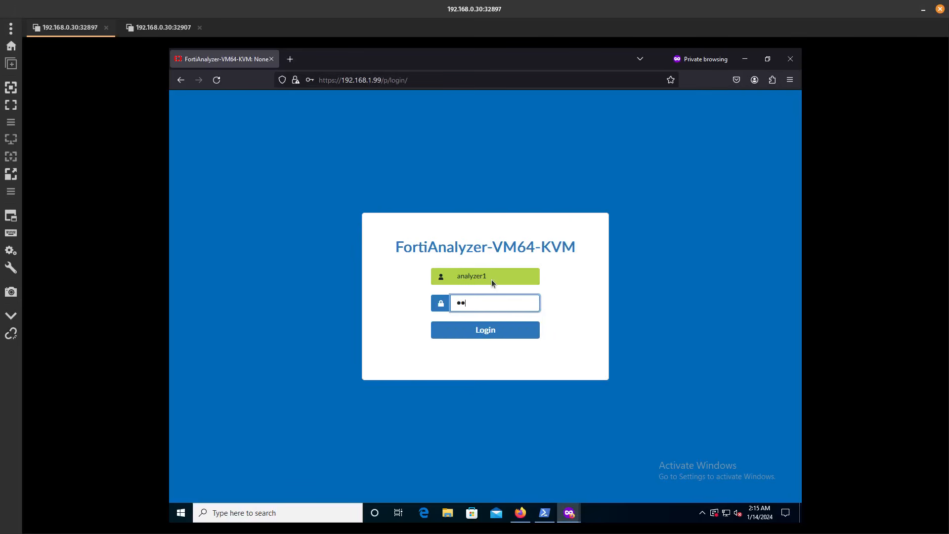
pyautogui.write('•')
pyautogui.press('Return')
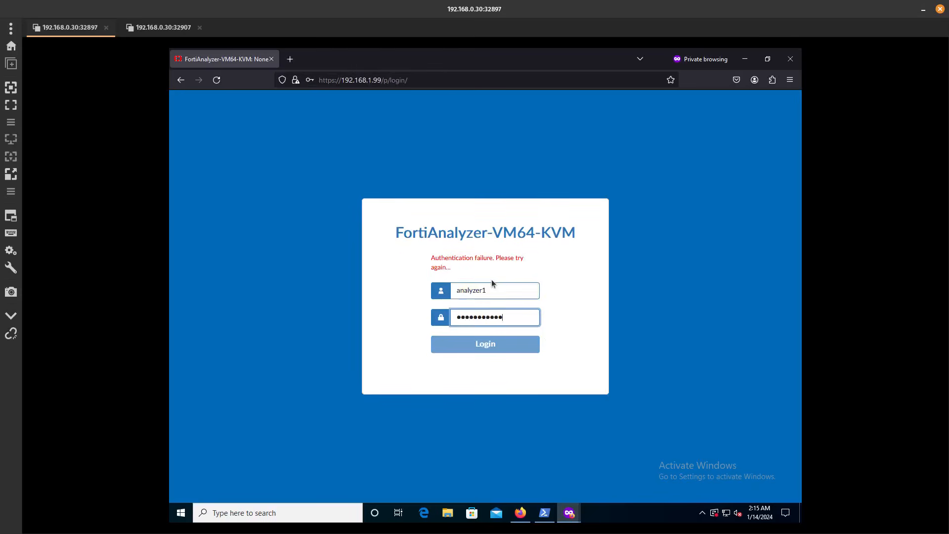
pyautogui.click(495, 289)
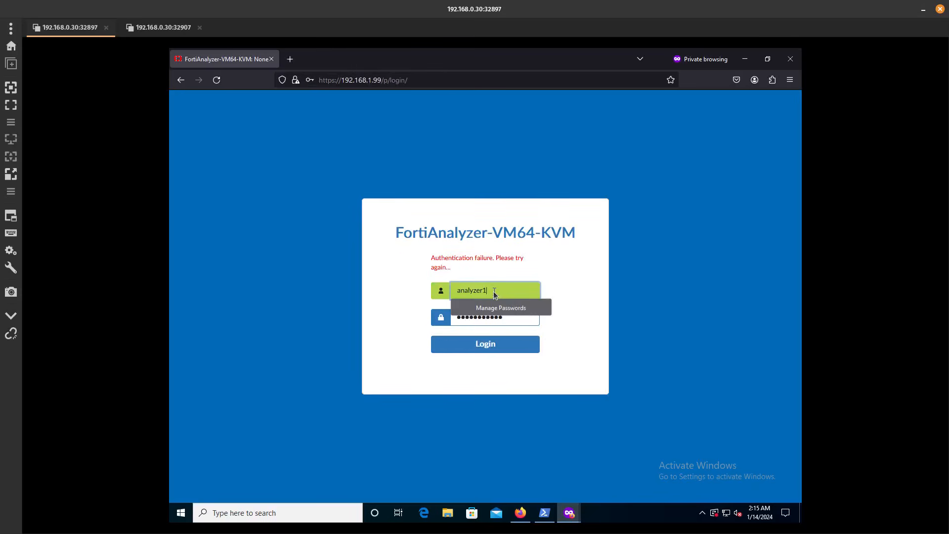
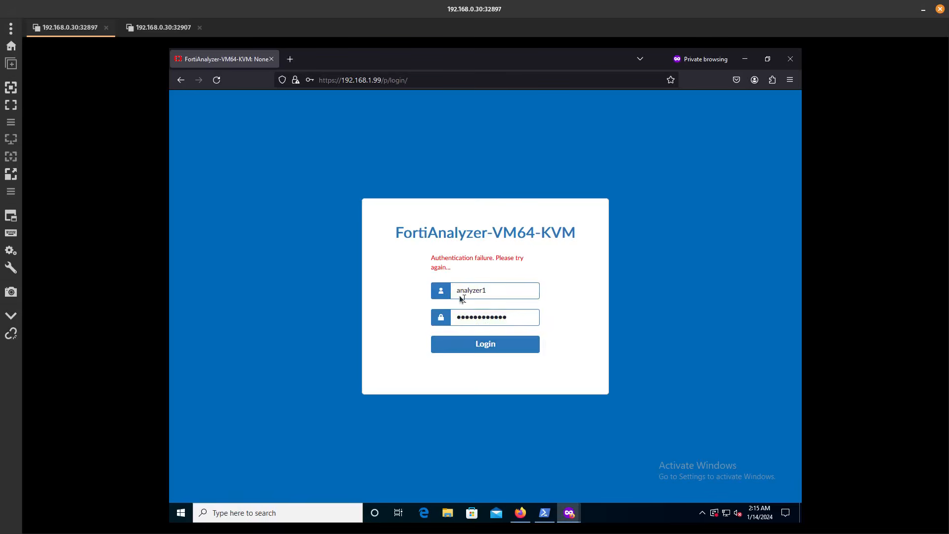
# Retry the login with the username prefixed by lab\; authentication still fails
pyautogui.click(457, 292)
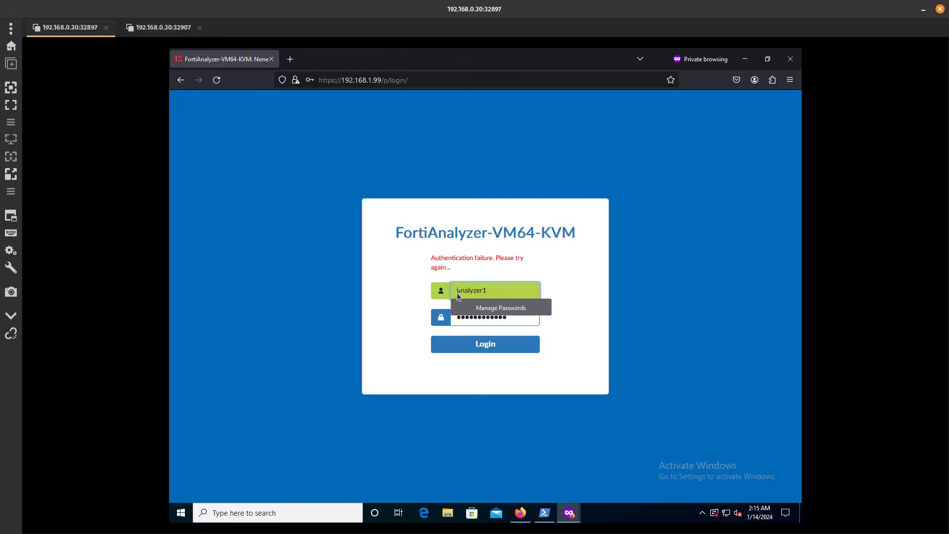
pyautogui.write('lab\\')
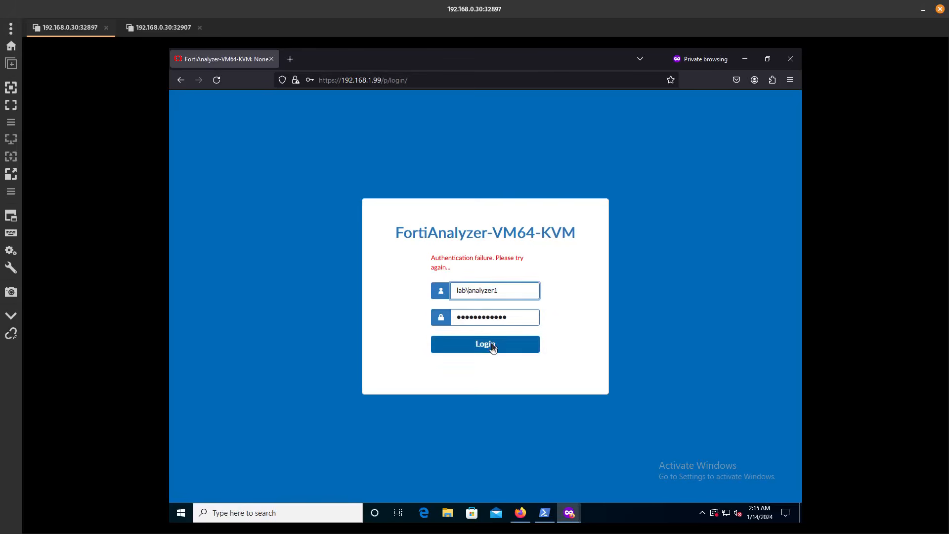
pyautogui.click(492, 347)
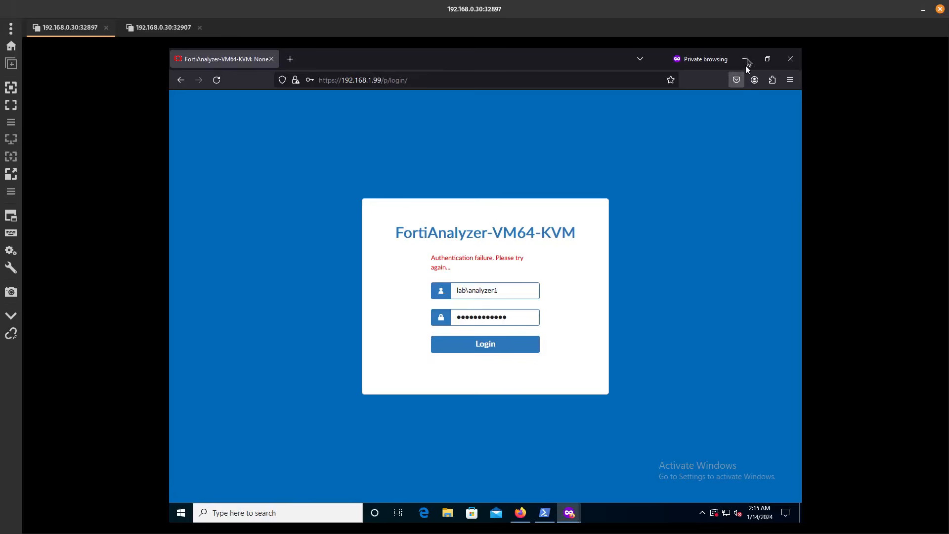
pyautogui.click(745, 60)
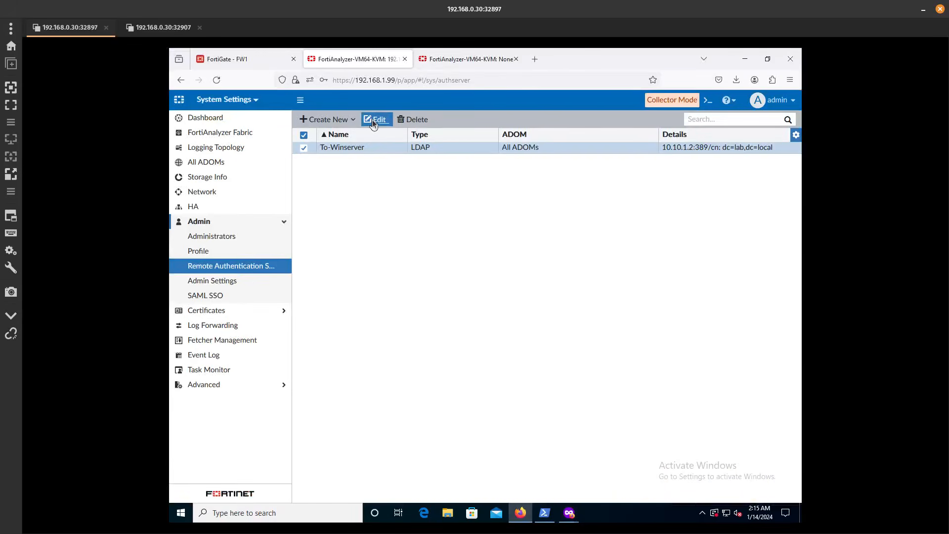
# Edit To-Winserver, replace Common Name Identifier cn with sAMAccountName, and click OK
pyautogui.click(372, 120)
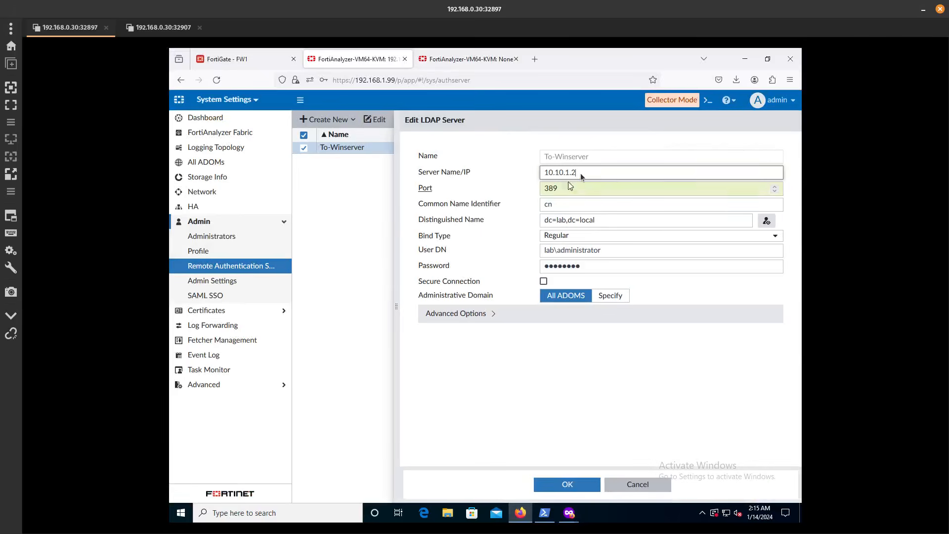
pyautogui.tripleClick(580, 173)
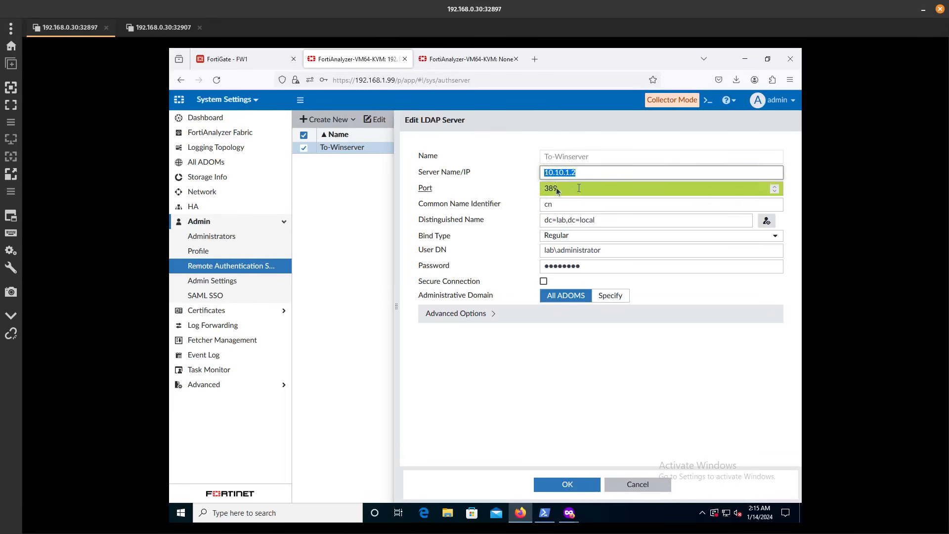
pyautogui.moveTo(579, 188); pyautogui.dragTo(526, 206)
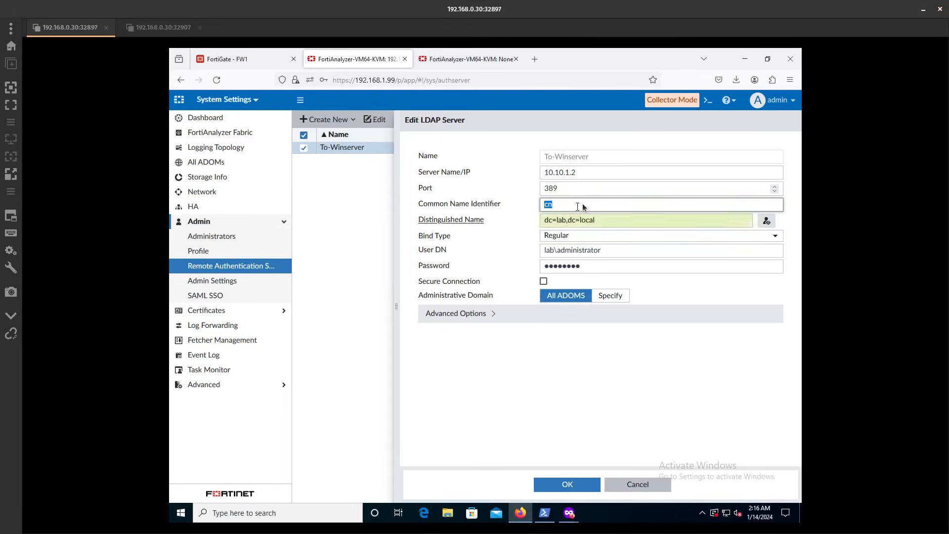
pyautogui.write('s')
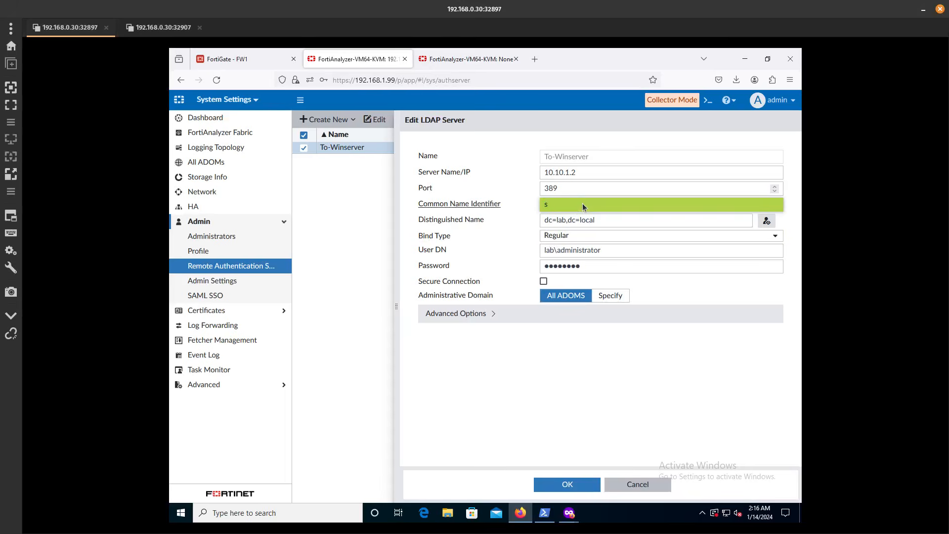
pyautogui.write('A')
pyautogui.press('BackSpace')
pyautogui.write('MAccountName')
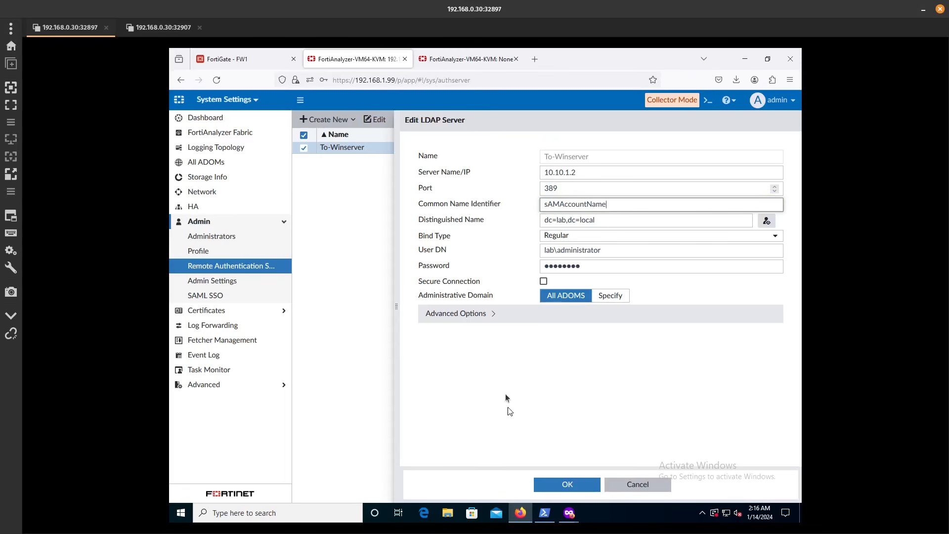
pyautogui.click(494, 315)
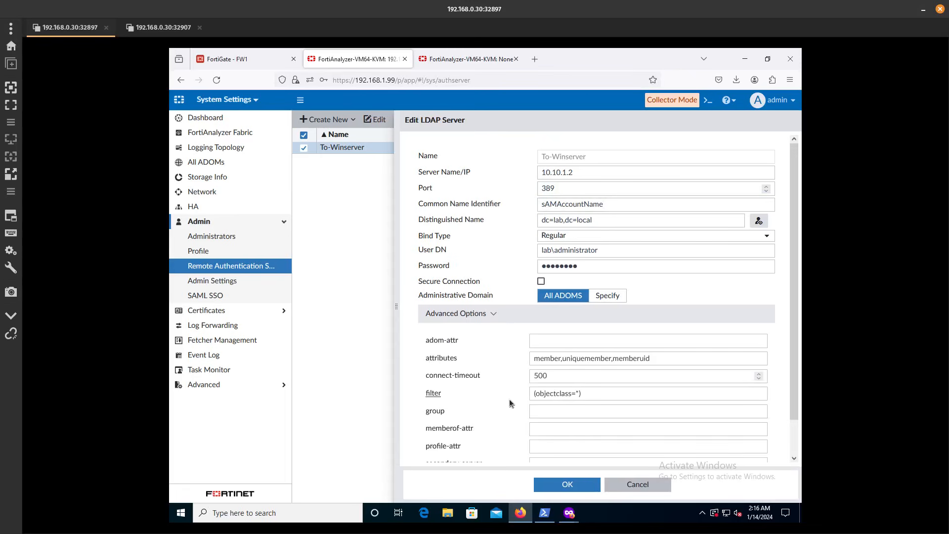
pyautogui.scroll(-2, 510, 399)
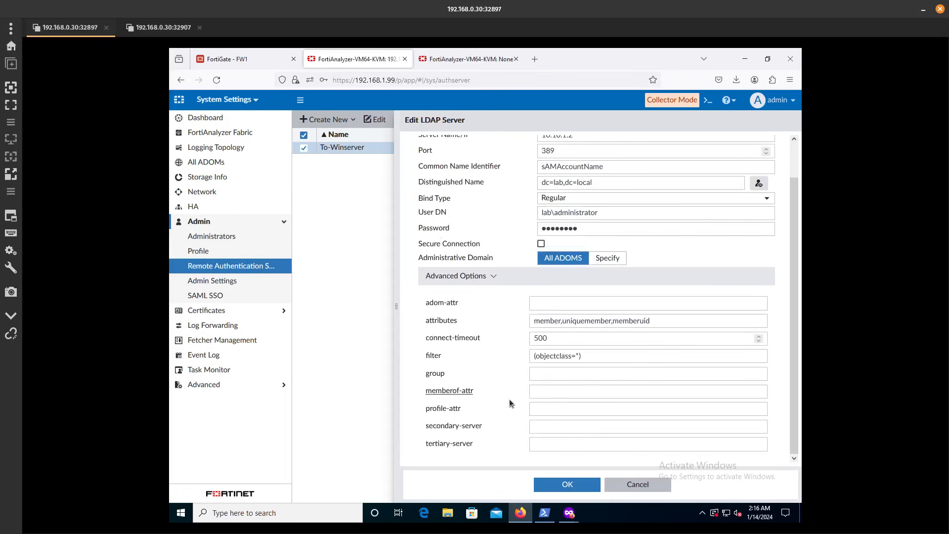
pyautogui.click(568, 485)
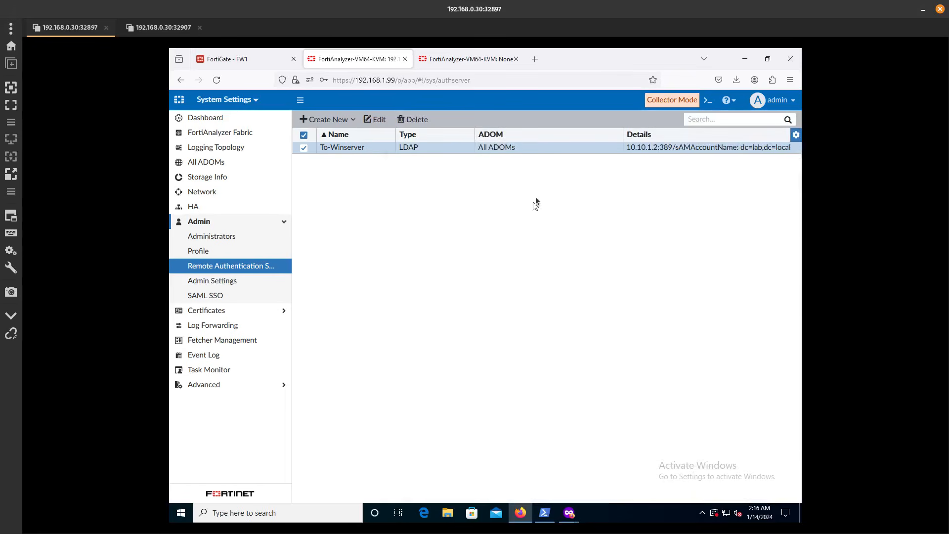
pyautogui.click(569, 512)
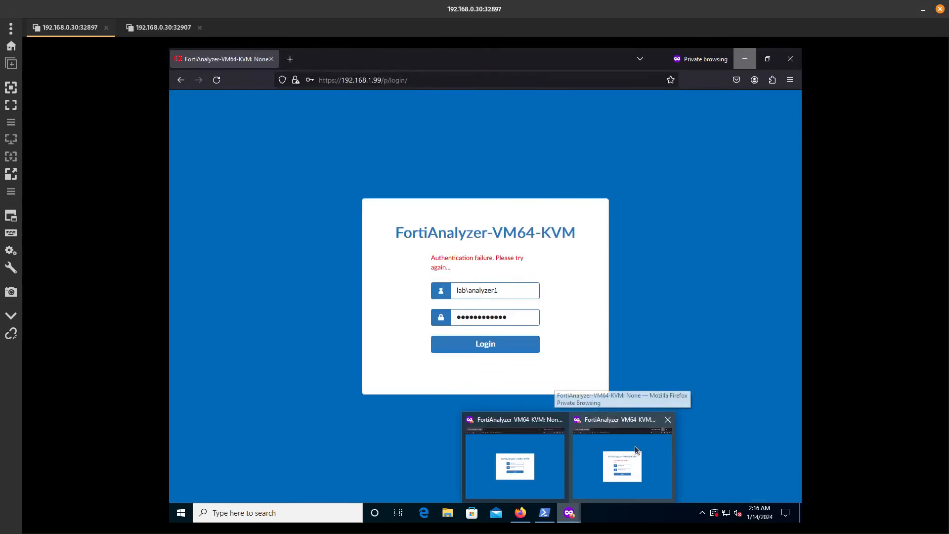
pyautogui.click(634, 446)
pyautogui.click(506, 351)
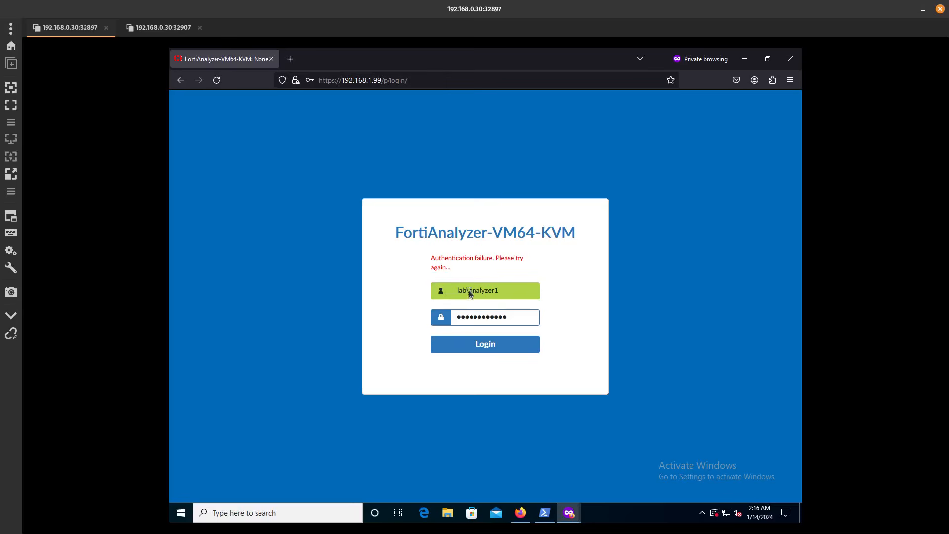
pyautogui.moveTo(469, 289); pyautogui.dragTo(423, 293)
pyautogui.press('BackSpace')
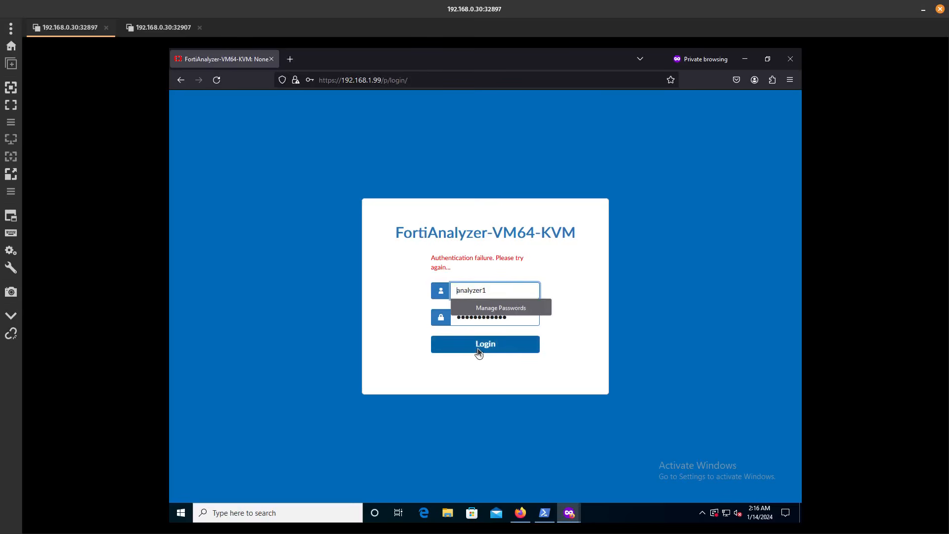
pyautogui.click(478, 348)
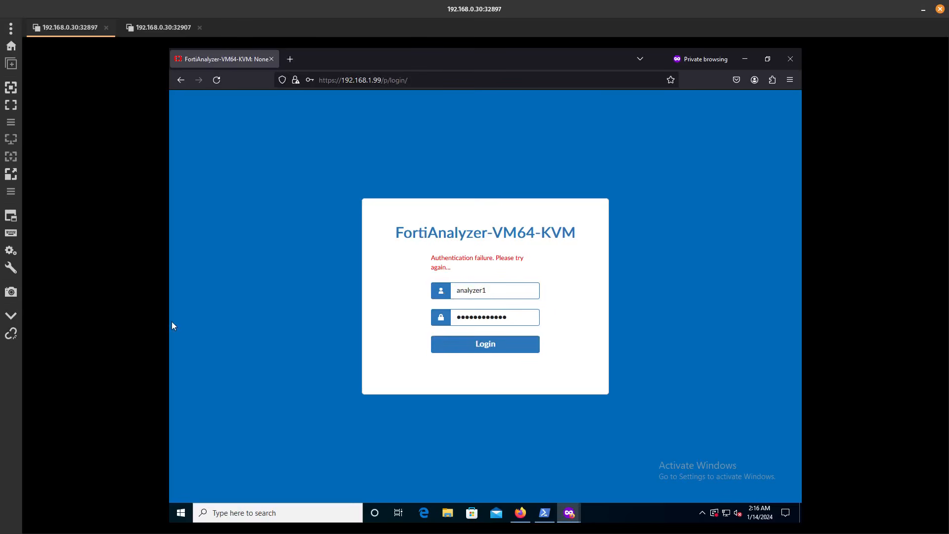
pyautogui.click(154, 27)
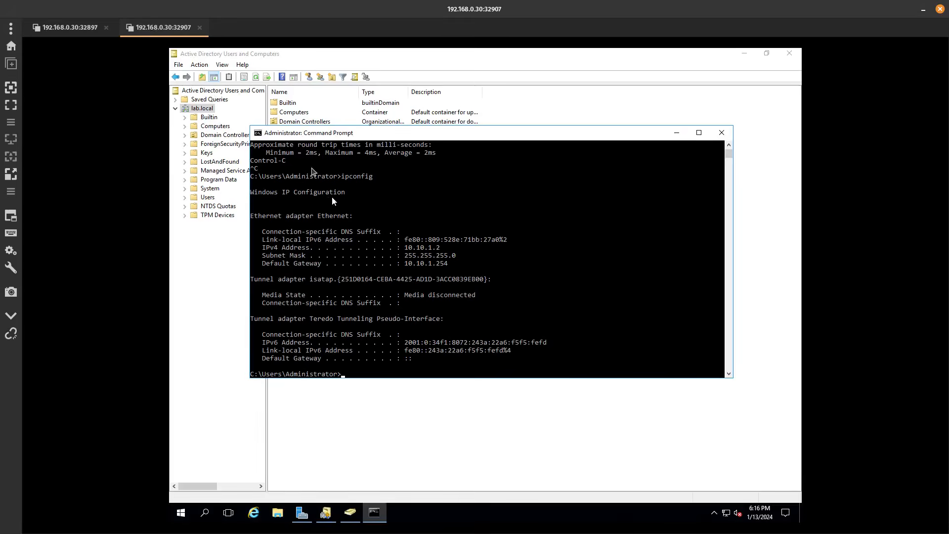
pyautogui.click(79, 27)
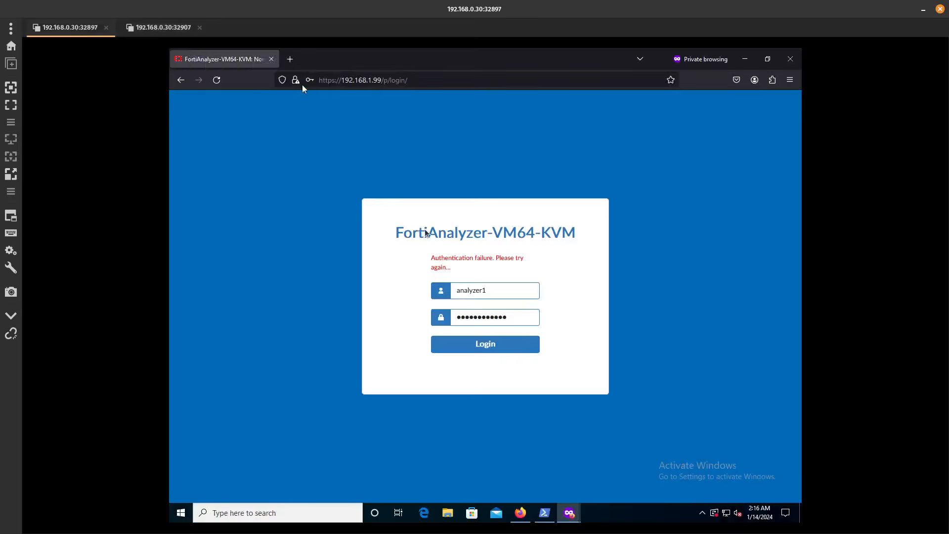
pyautogui.click(520, 512)
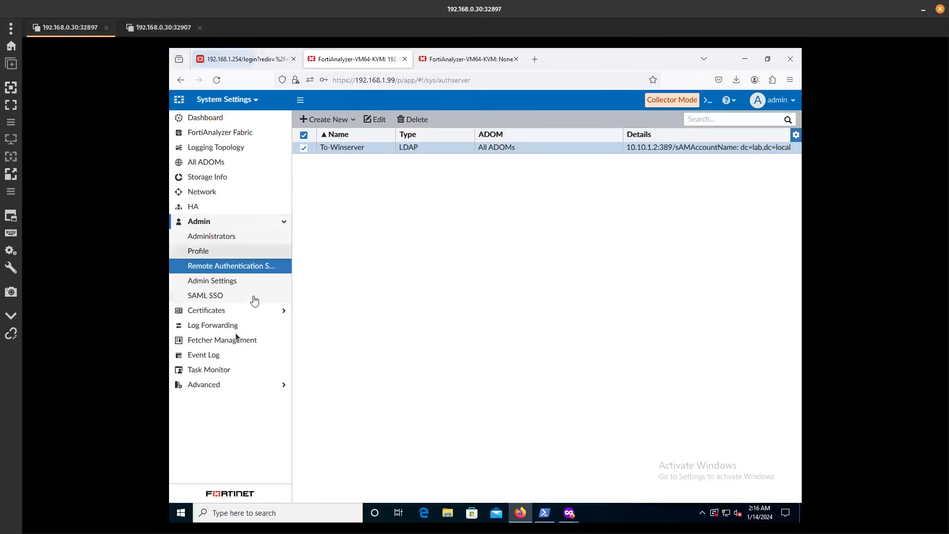
# Start a new LDAP-type administrator that uses the To-Winserver server
pyautogui.click(215, 121)
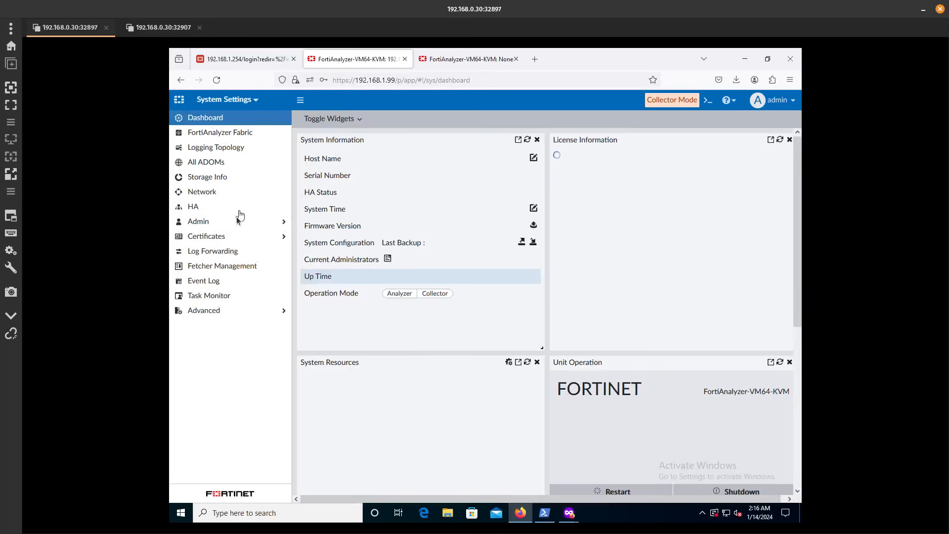
pyautogui.click(233, 224)
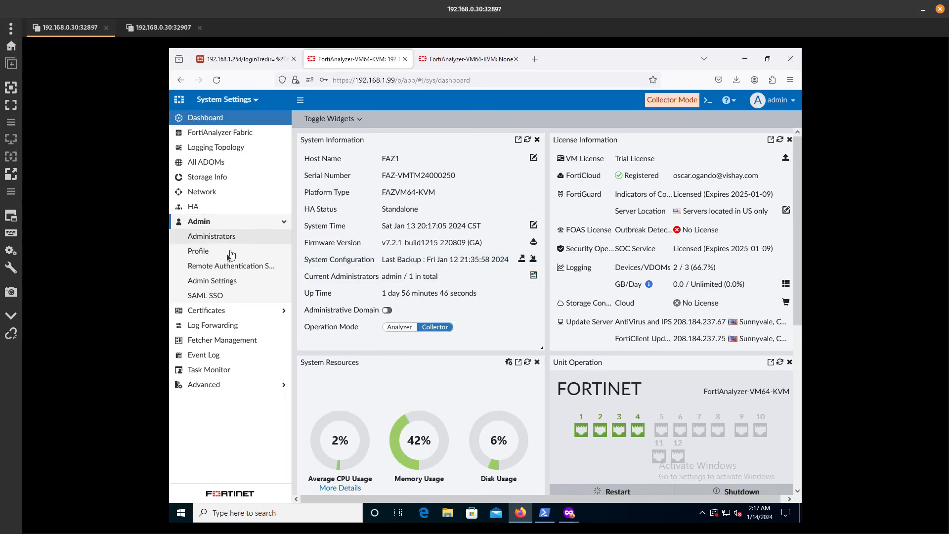
pyautogui.click(224, 239)
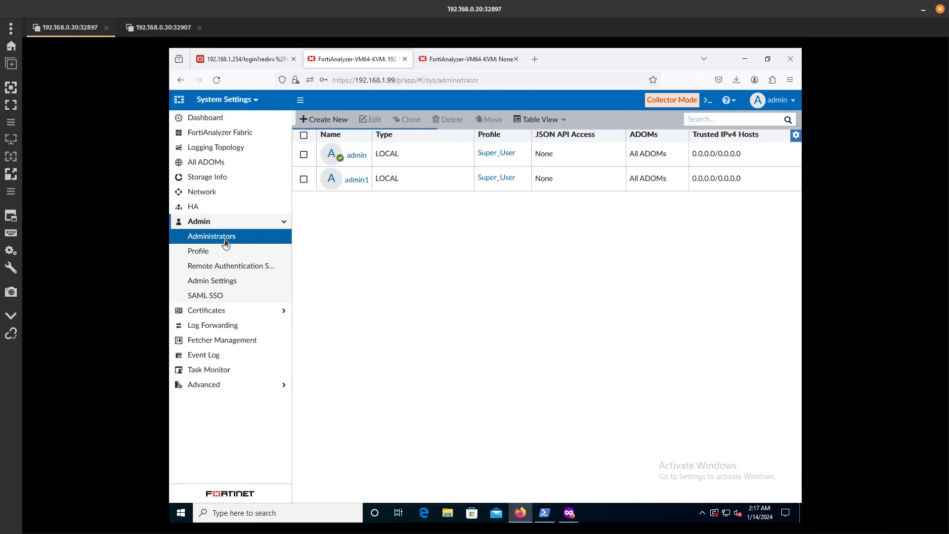
pyautogui.click(339, 119)
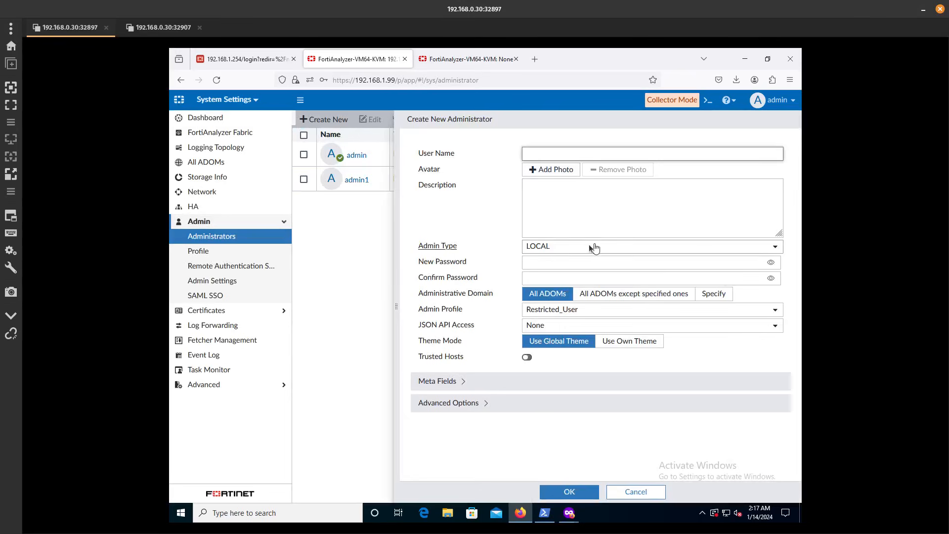
pyautogui.click(591, 246)
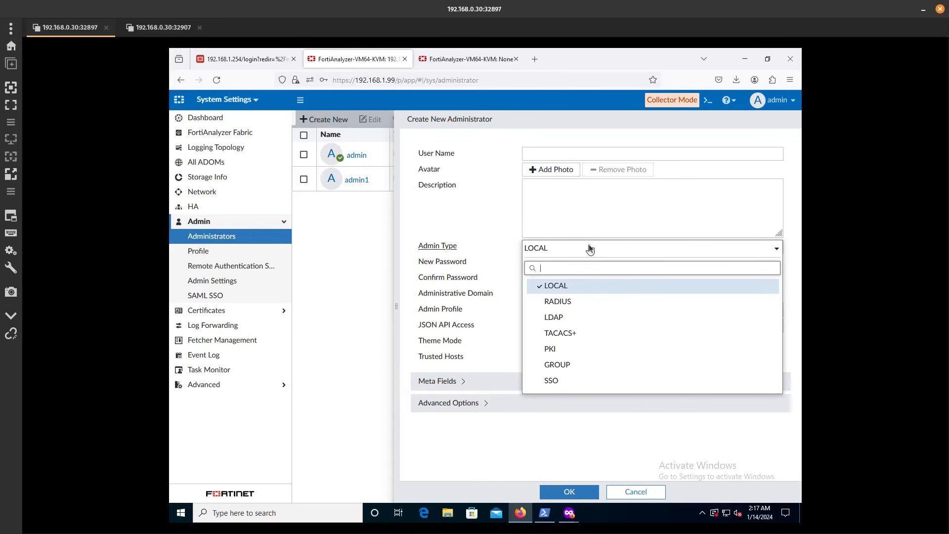
pyautogui.click(568, 317)
pyautogui.click(556, 264)
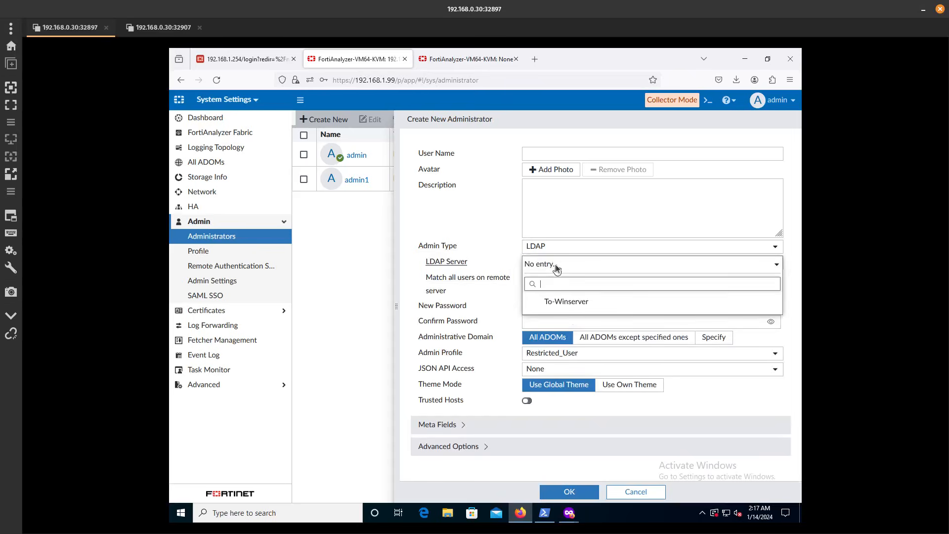
pyautogui.click(559, 303)
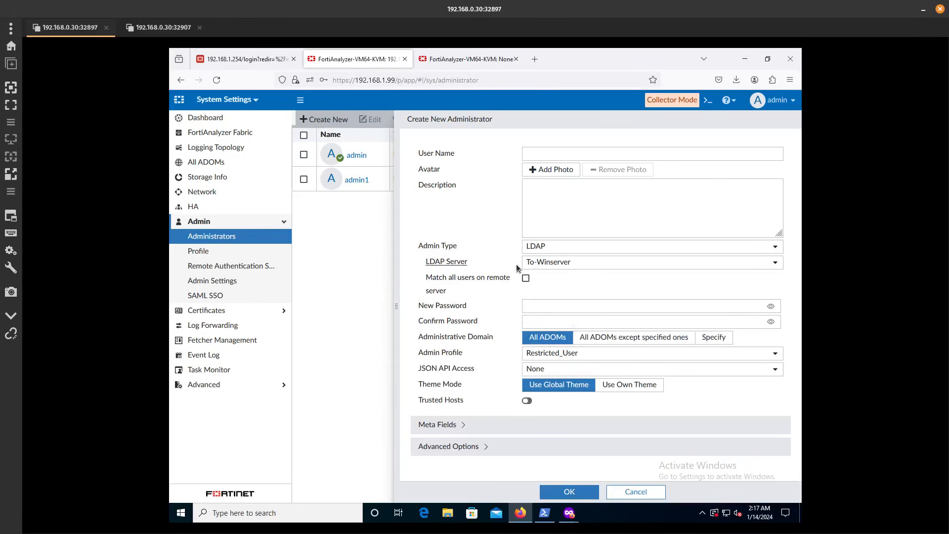
# Name it analyzer1, match all remote users, assign Super_User, and save
pyautogui.click(553, 155)
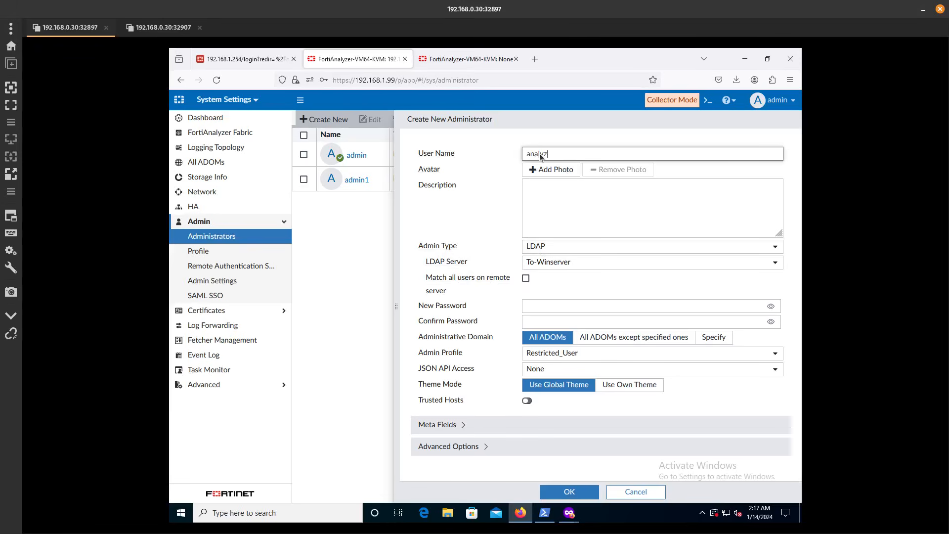
pyautogui.write('analyzer1')
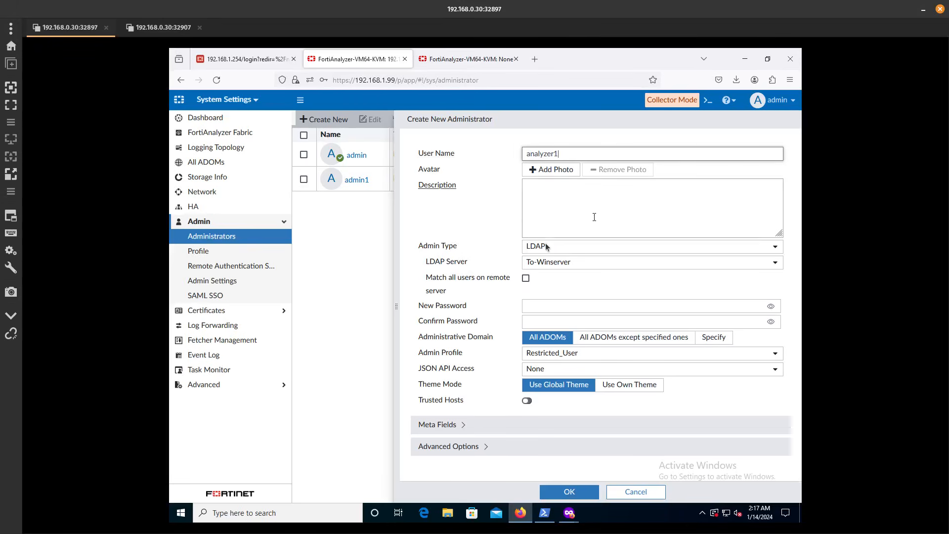
pyautogui.click(545, 302)
pyautogui.click(577, 302)
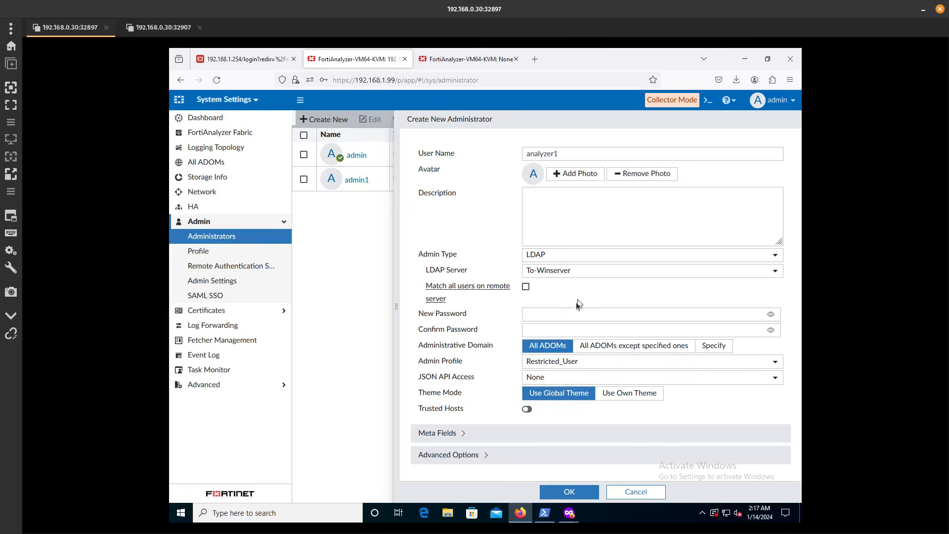
pyautogui.click(525, 286)
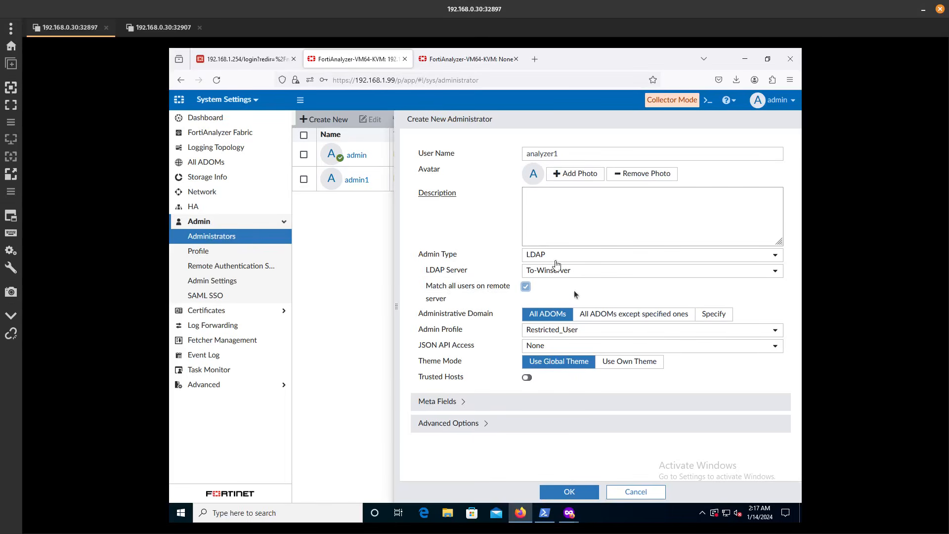
pyautogui.click(562, 330)
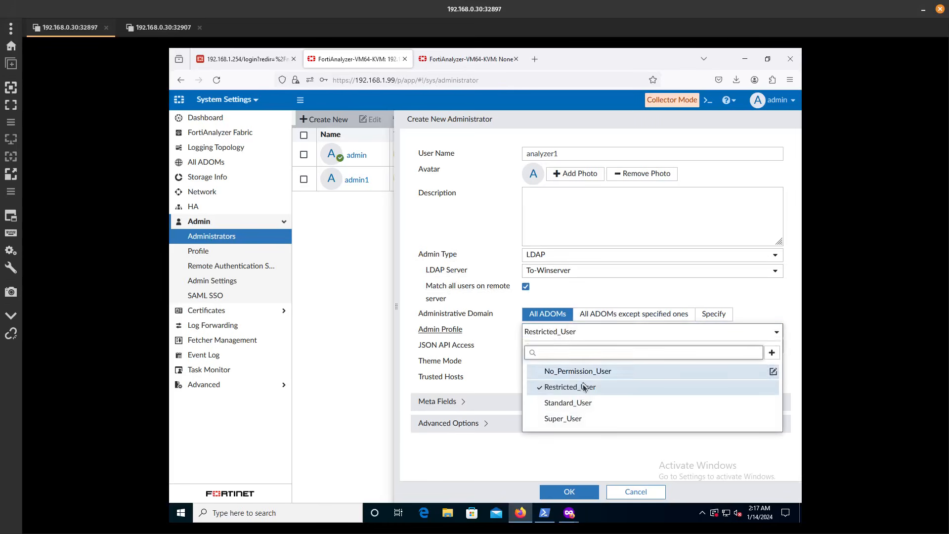
pyautogui.click(566, 418)
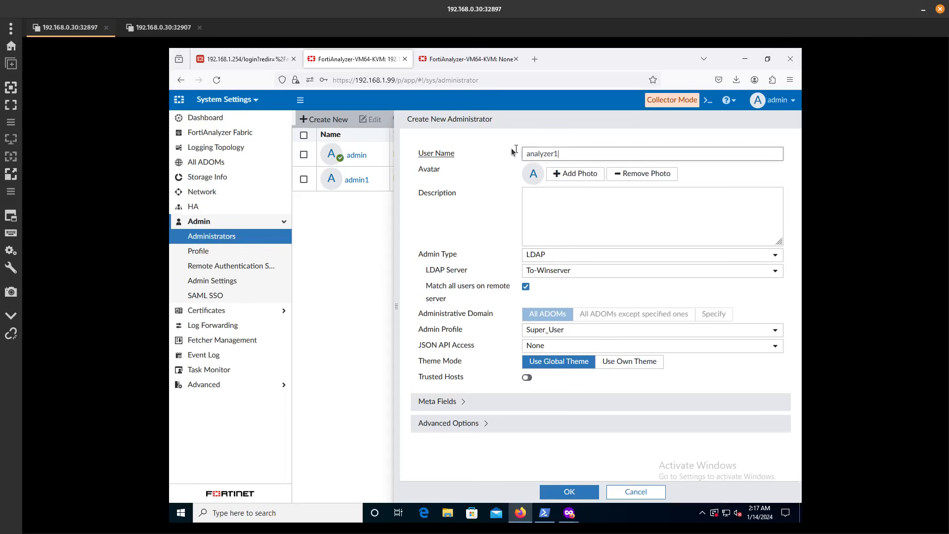
pyautogui.doubleClick(578, 157)
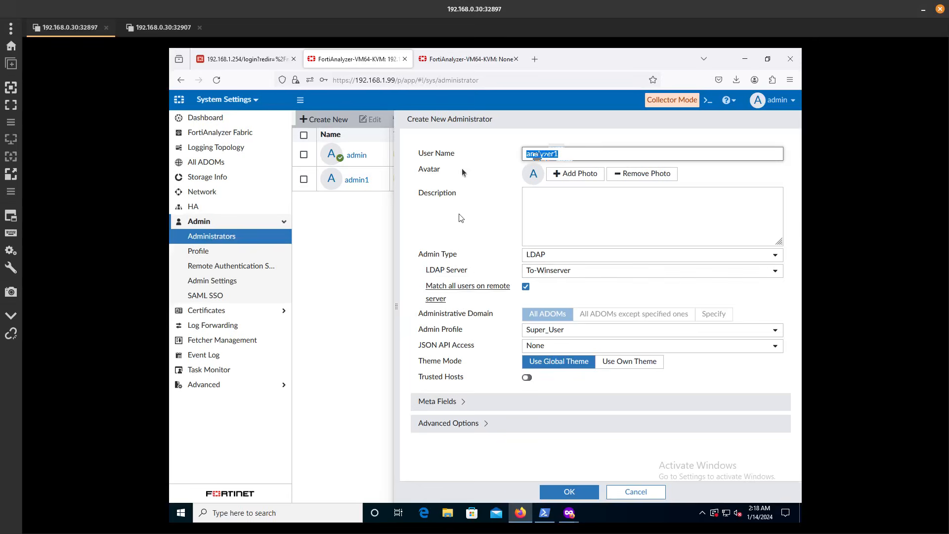
pyautogui.click(565, 153)
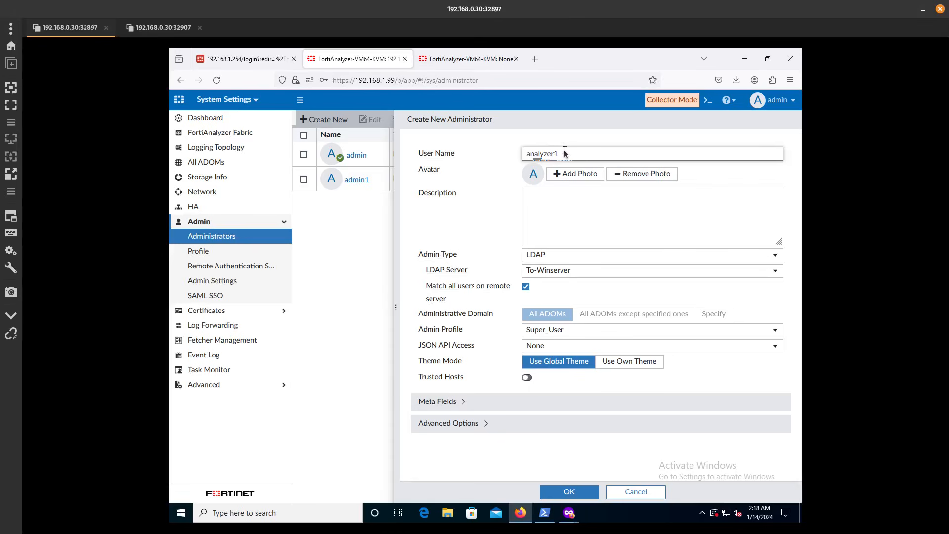
pyautogui.doubleClick(548, 154)
pyautogui.click(568, 492)
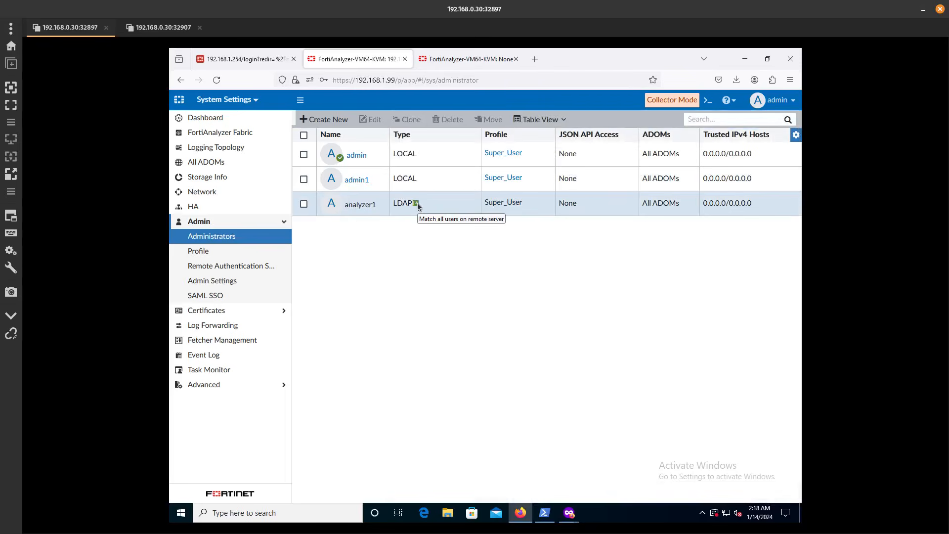
# Log in as analyzer1 in the private window and check the Administrators list
pyautogui.click(568, 512)
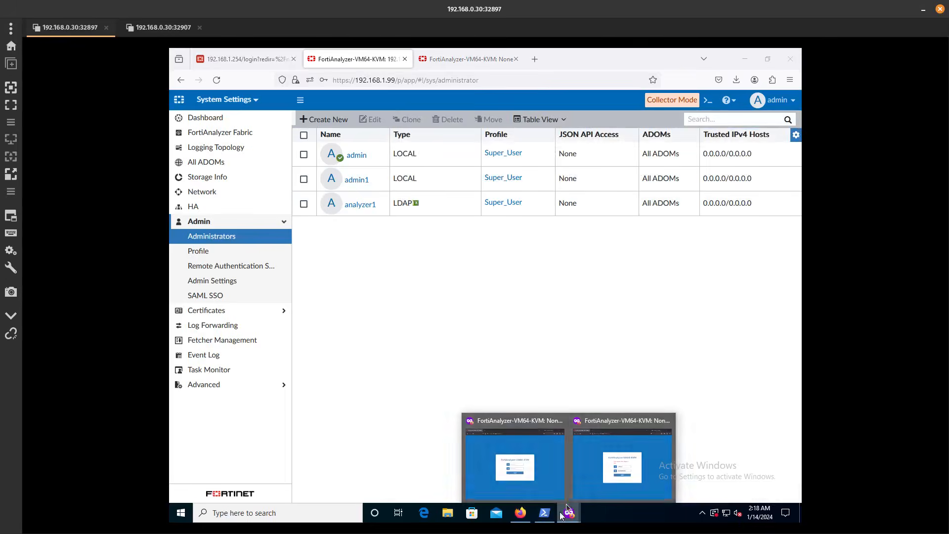
pyautogui.click(594, 467)
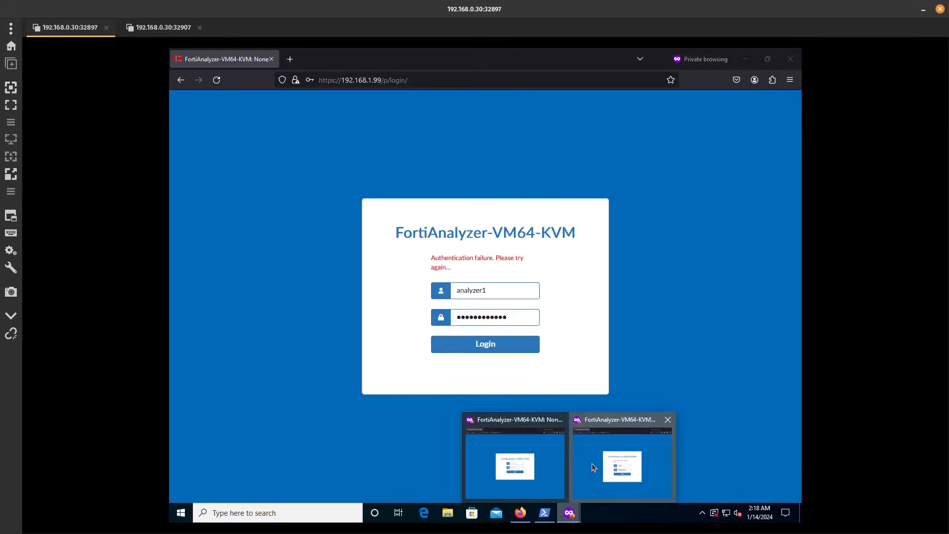
pyautogui.click(519, 346)
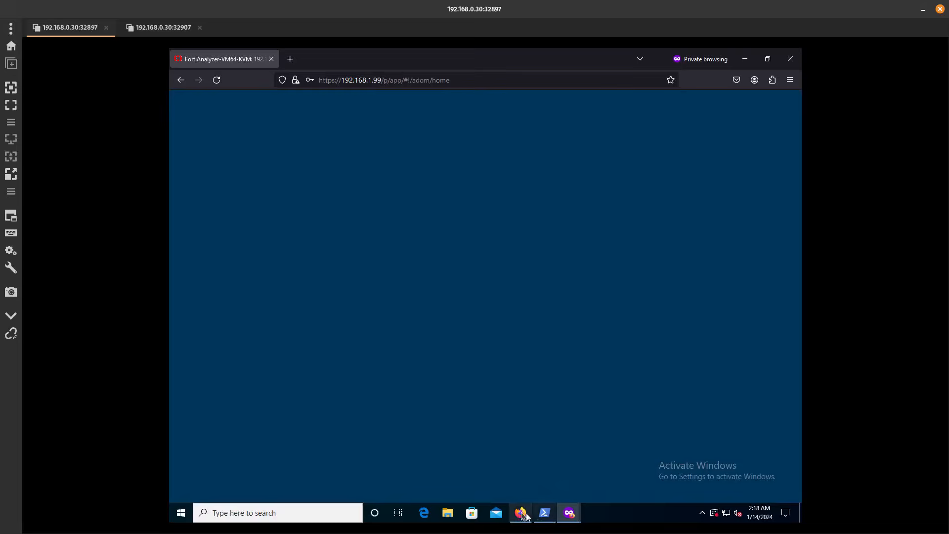
pyautogui.click(520, 513)
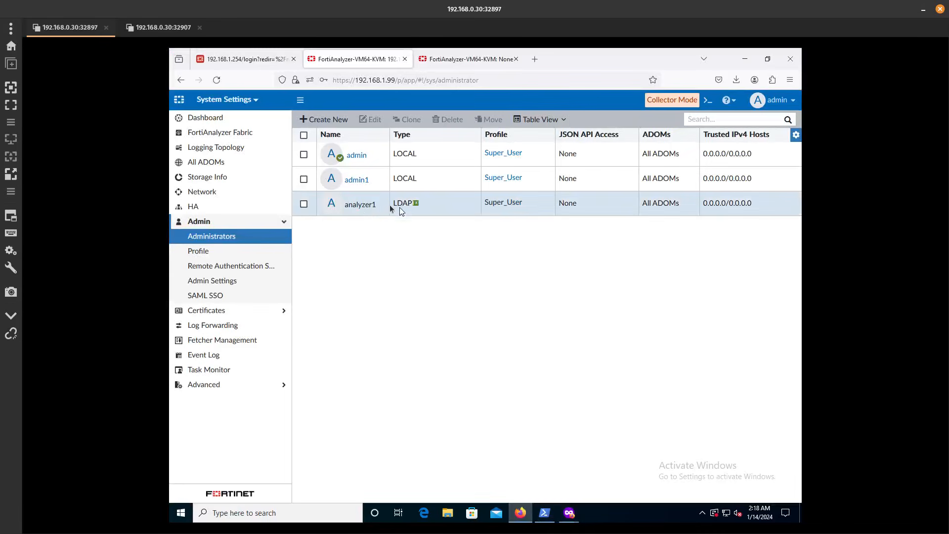
pyautogui.click(237, 235)
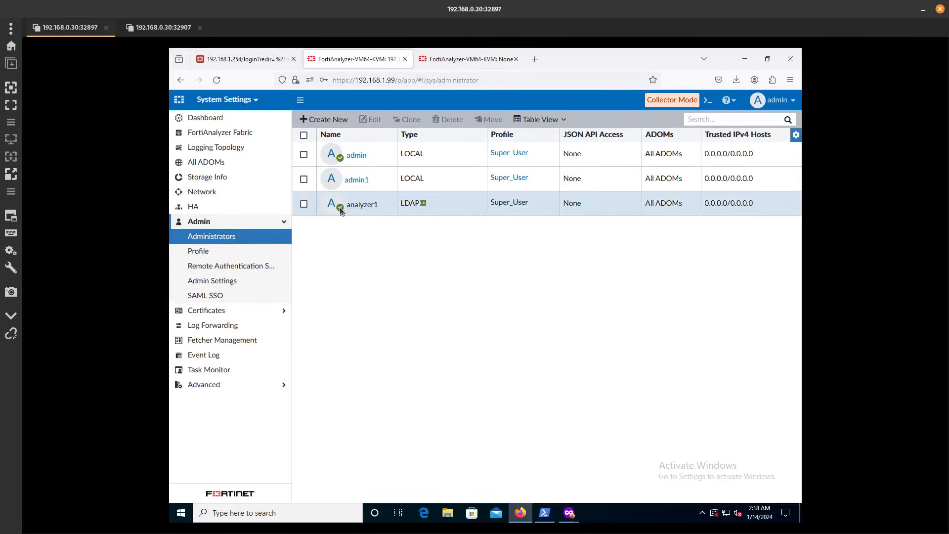
# Close the private window and bring up the 192.168.1.100 login page
pyautogui.click(574, 520)
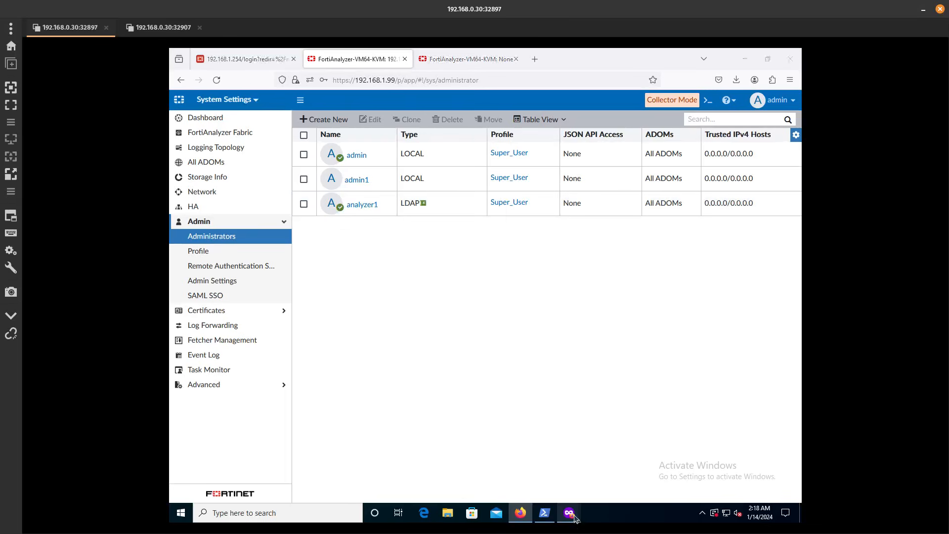
pyautogui.click(605, 468)
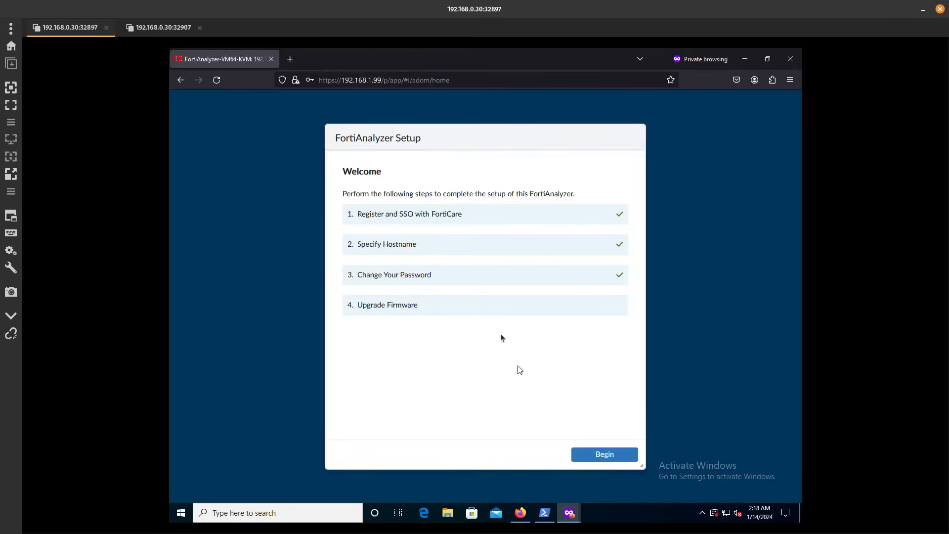
pyautogui.click(790, 59)
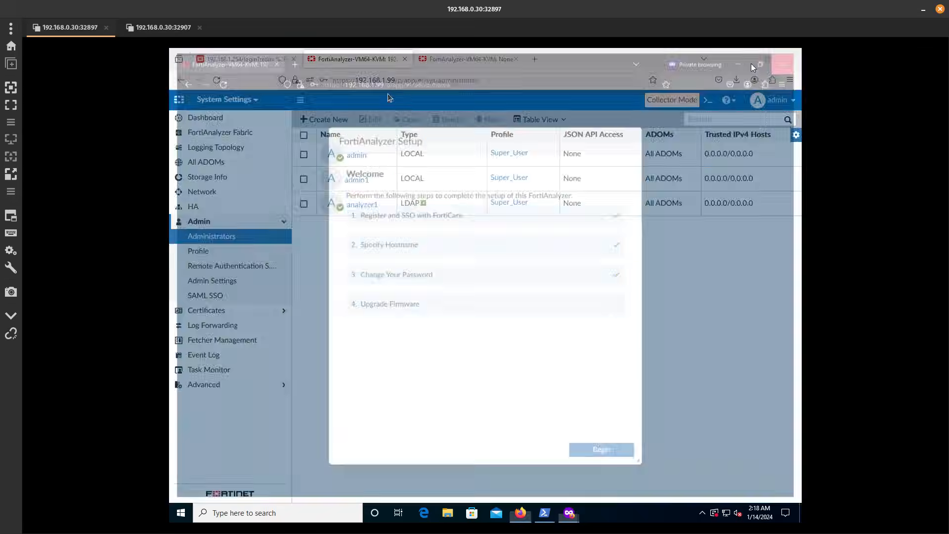
pyautogui.click(438, 61)
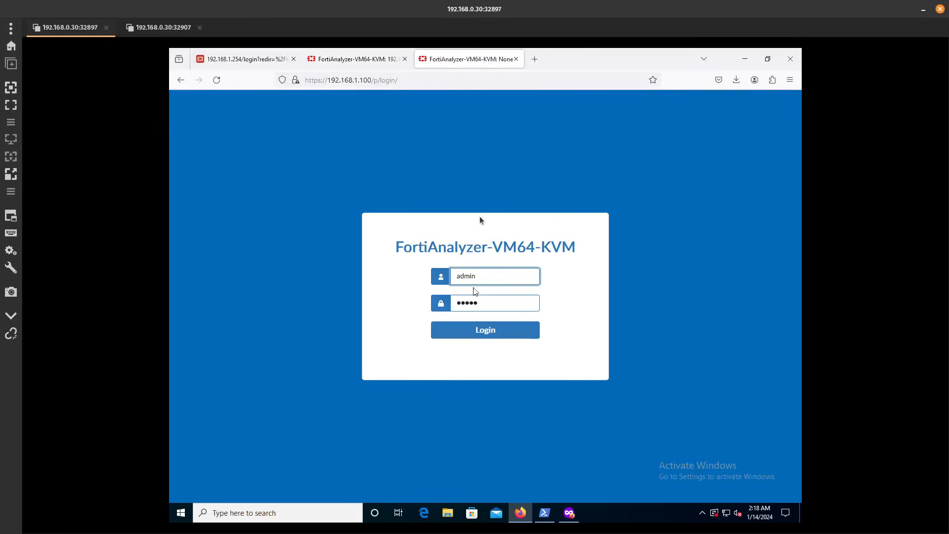
# Log in as admin to the second analyzer at 192.168.1.100
pyautogui.click(496, 333)
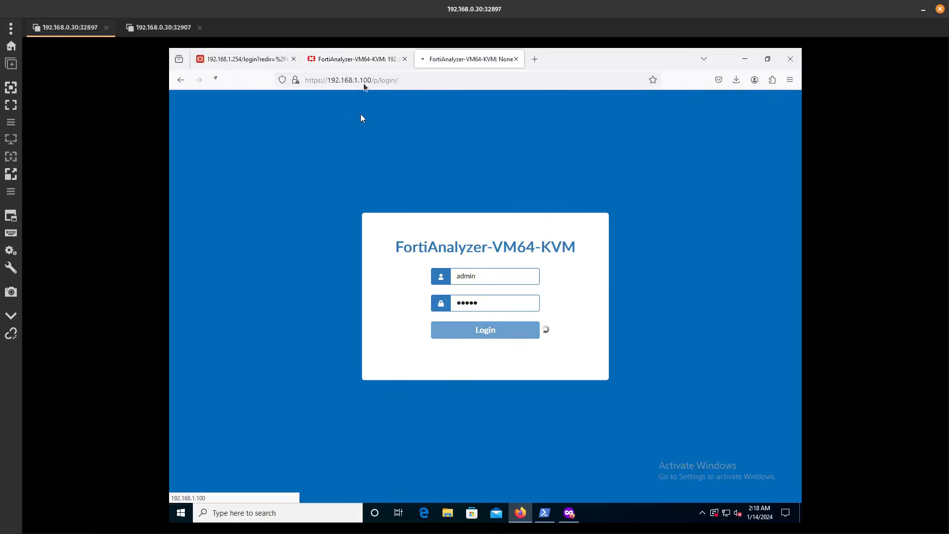
pyautogui.click(367, 60)
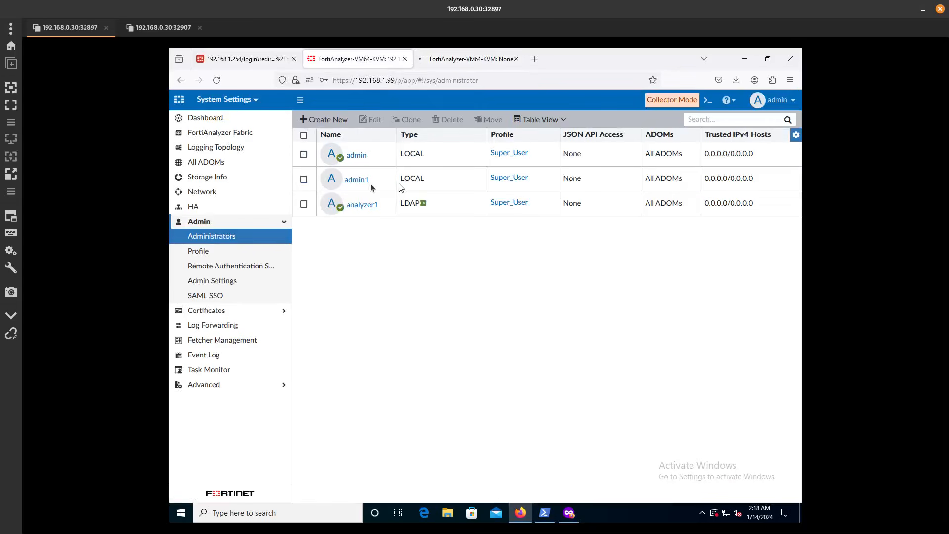
pyautogui.click(462, 59)
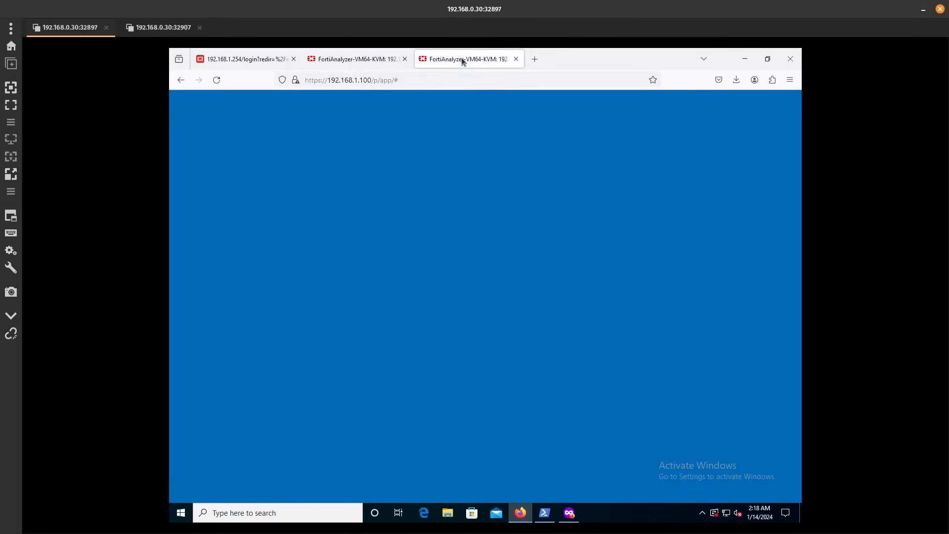
pyautogui.click(380, 59)
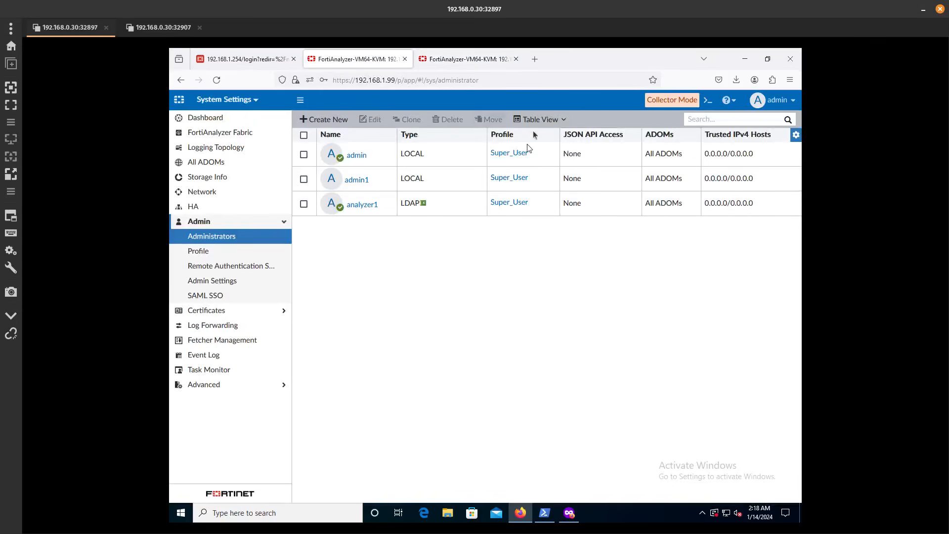
pyautogui.click(467, 60)
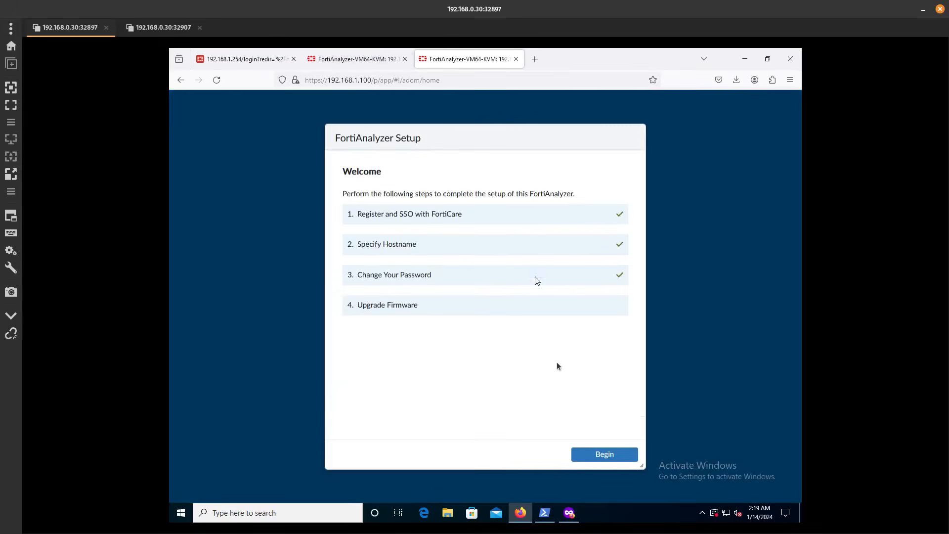
# Skip the setup wizard with Begin, Later and Finish, then open System Settings
pyautogui.click(612, 452)
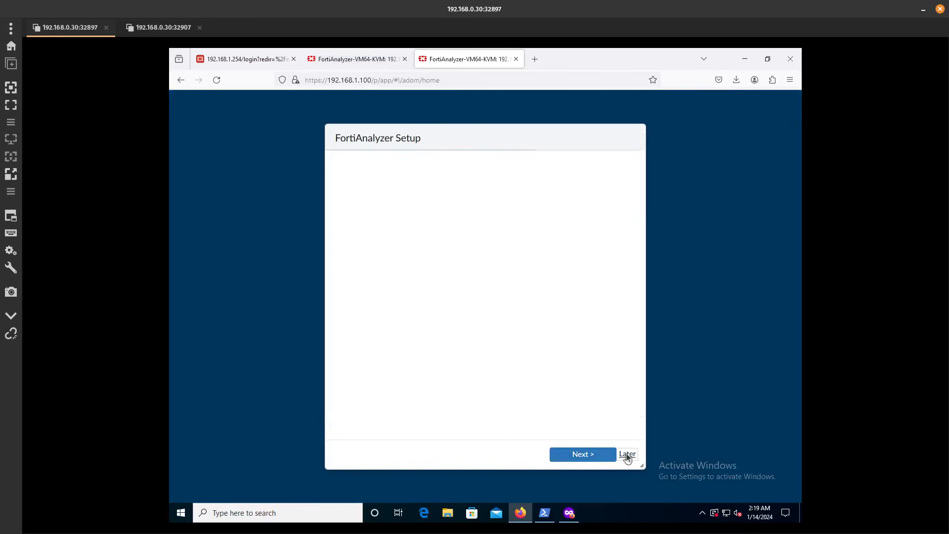
pyautogui.click(626, 453)
pyautogui.click(615, 452)
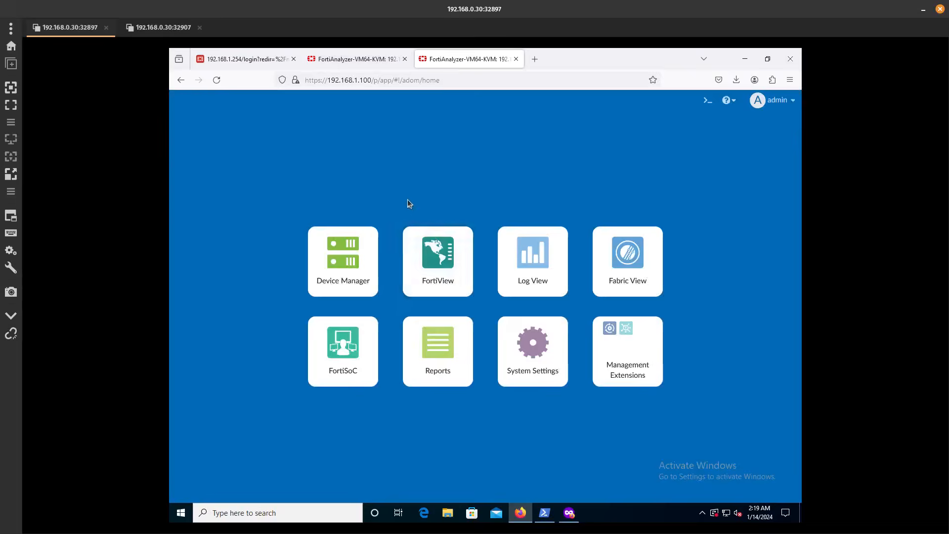
pyautogui.click(547, 360)
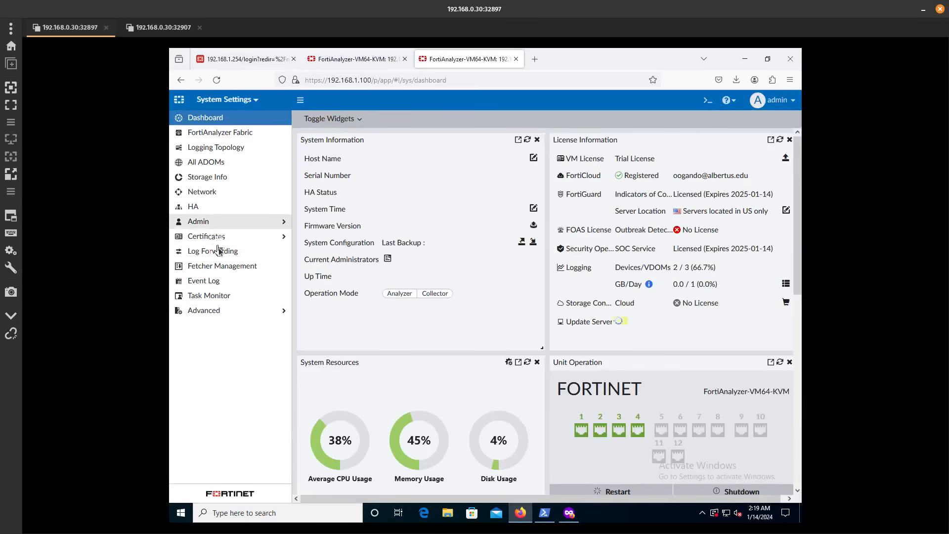
# Start a new LDAP server entry under Remote Authentication Server
pyautogui.click(211, 223)
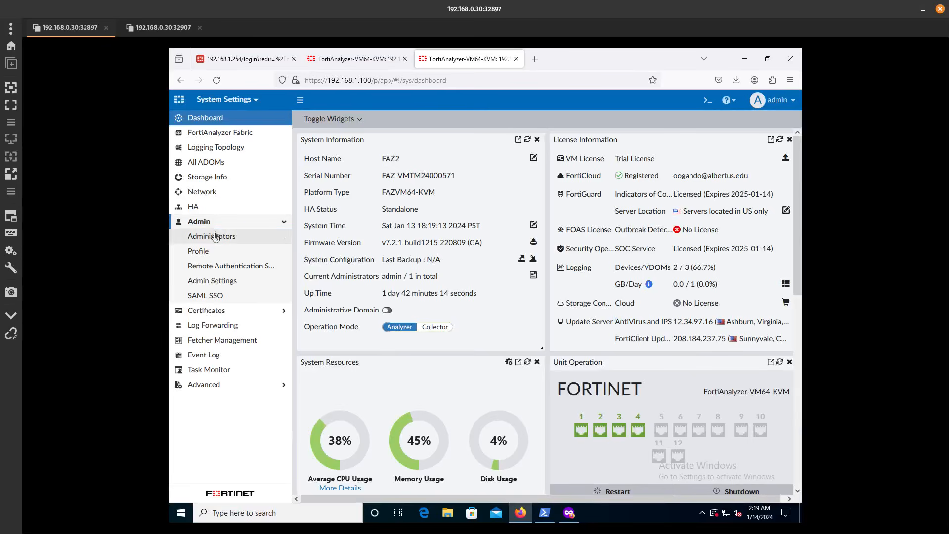
pyautogui.click(214, 231)
pyautogui.click(324, 119)
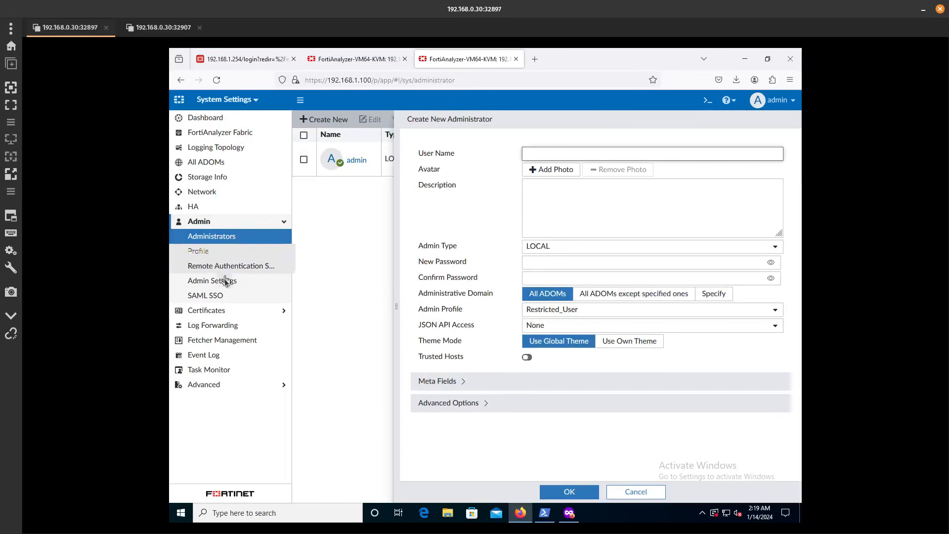
pyautogui.click(232, 267)
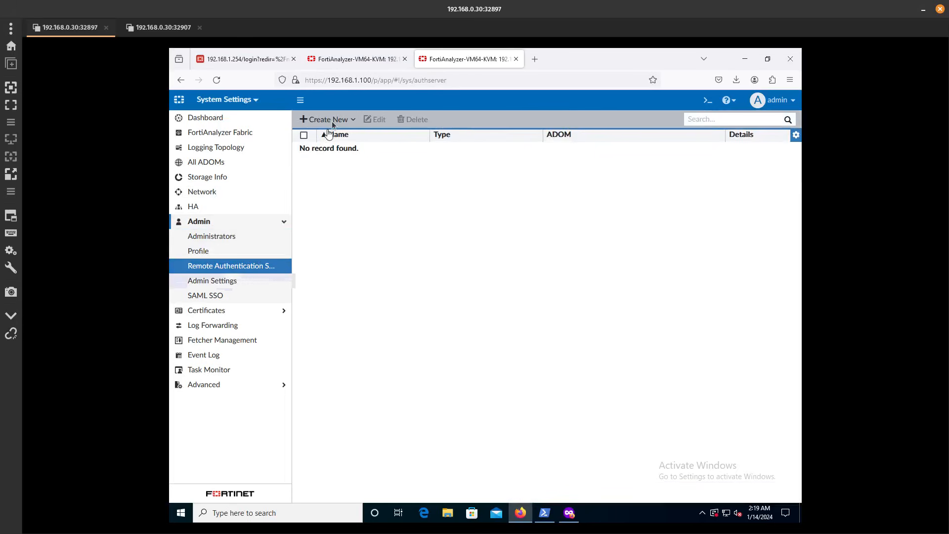
pyautogui.click(330, 120)
pyautogui.click(340, 137)
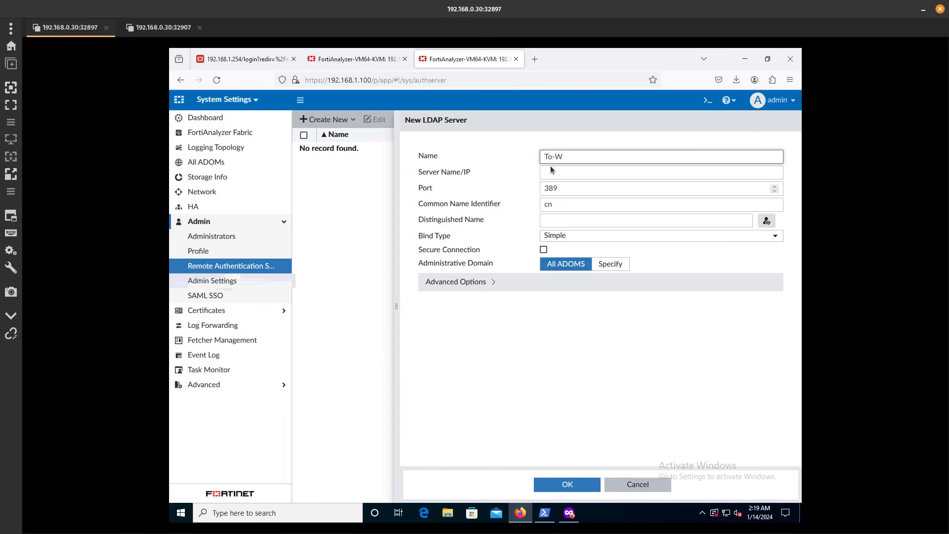
# Name it To-Winserver at 10.10.1.2 with common name identifier SAMAccountName
pyautogui.write('To-Winserver')
pyautogui.click(567, 174)
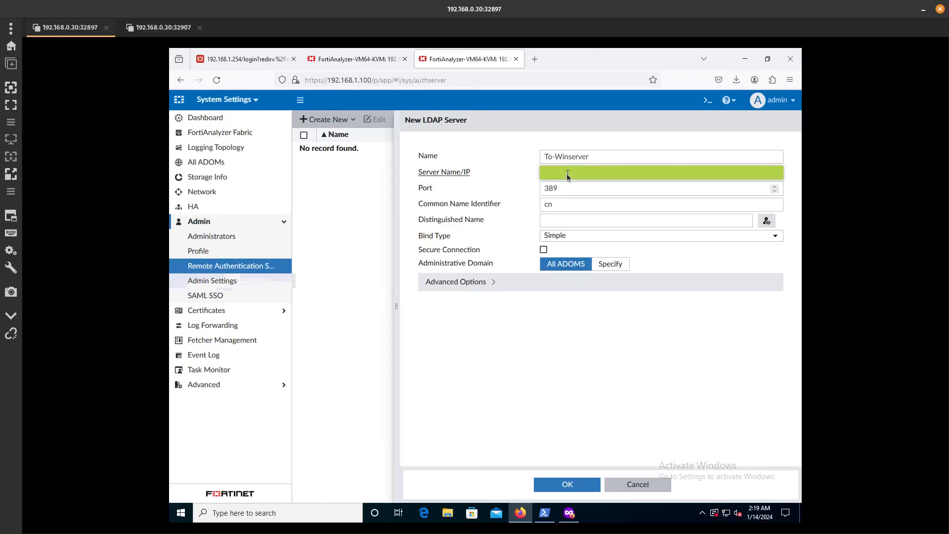
pyautogui.write('10.10.1.2')
pyautogui.click(565, 203)
pyautogui.doubleClick(541, 203)
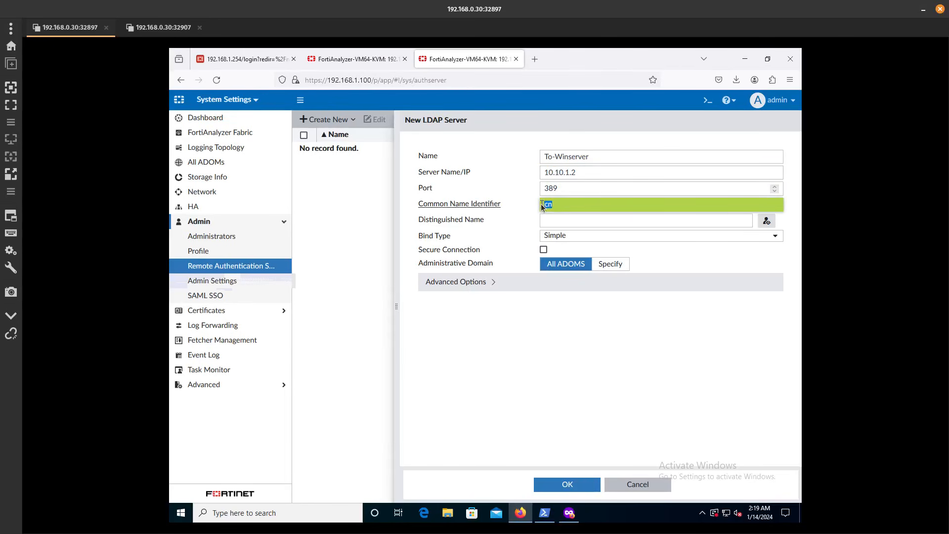
pyautogui.write('SAMAccountName')
pyautogui.click(545, 222)
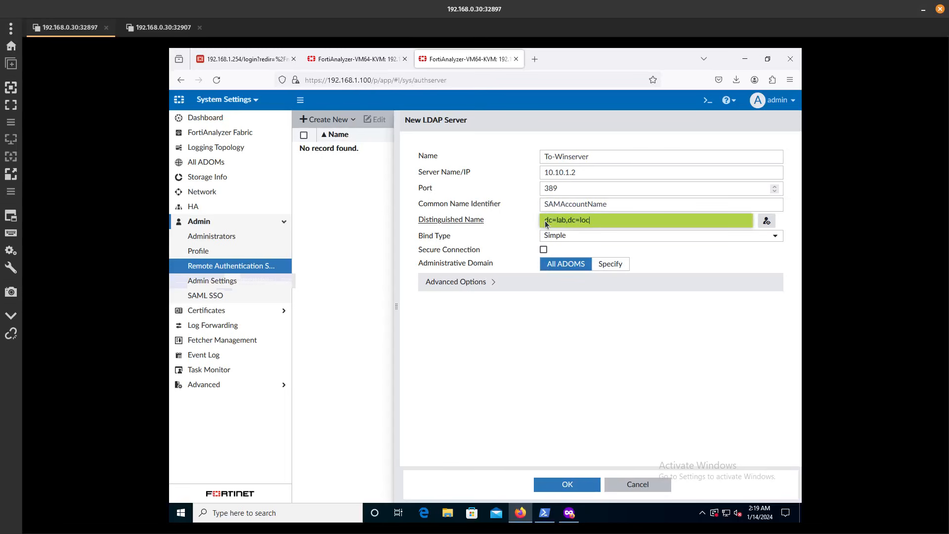
# Set Regular bind with user DN lba\administrator and its password, then save
pyautogui.click(549, 237)
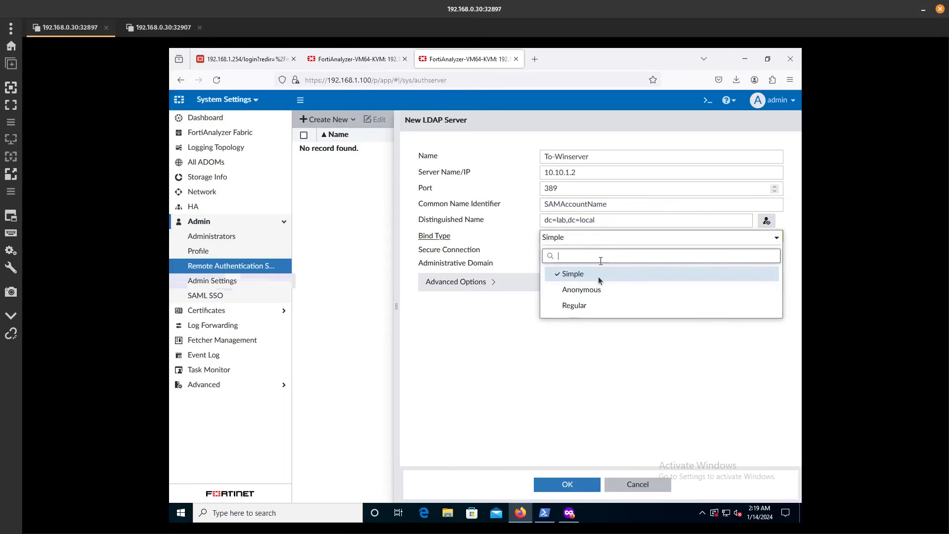
pyautogui.click(580, 304)
pyautogui.click(568, 250)
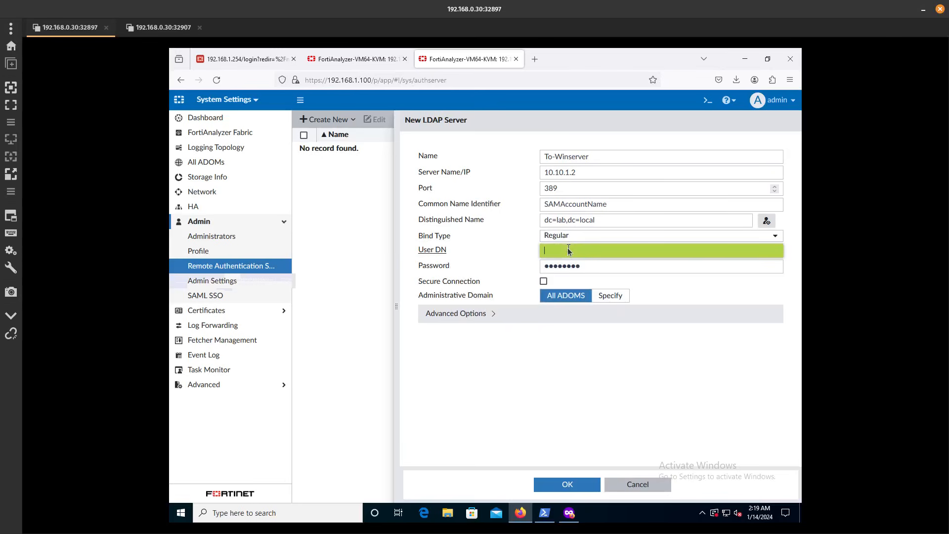
pyautogui.write('lba\\administrator')
pyautogui.press('Tab')
pyautogui.write('Pass')
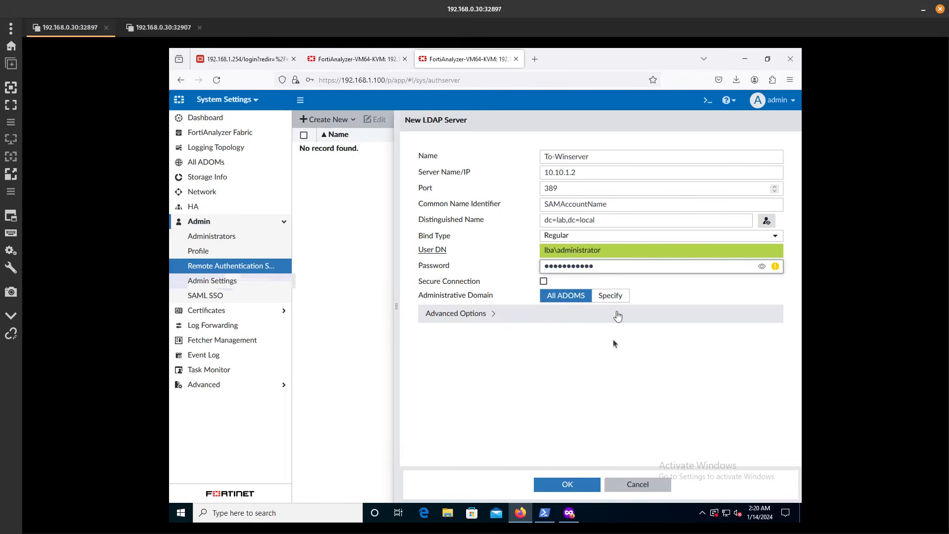
pyautogui.click(491, 319)
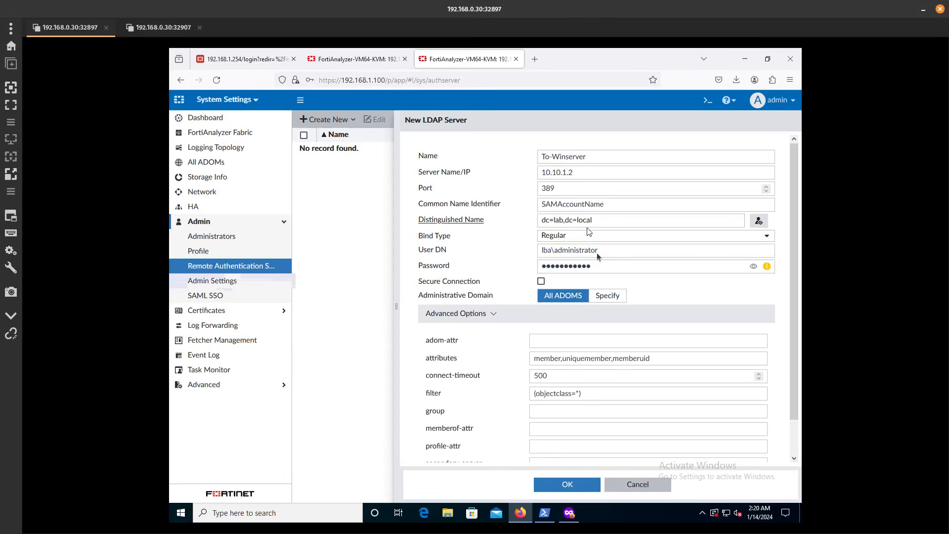
pyautogui.click(559, 486)
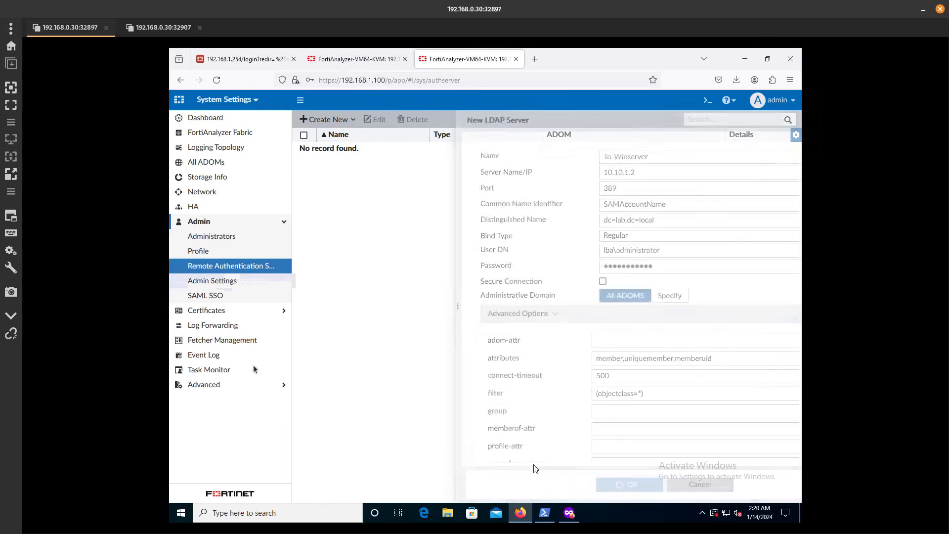
# Create LDAP admin analyzer2 on To-Winserver, matching all users, with the Standard_User profile
pyautogui.click(219, 239)
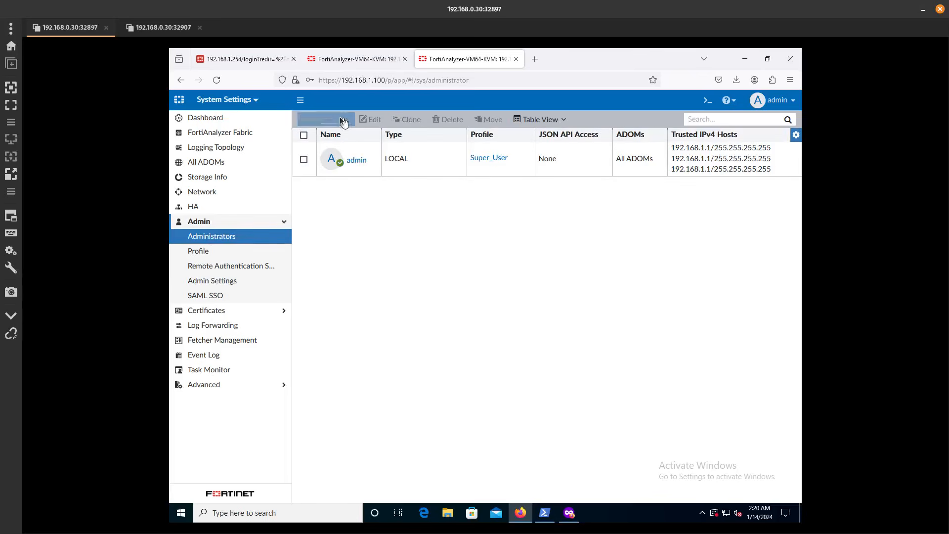
pyautogui.click(325, 120)
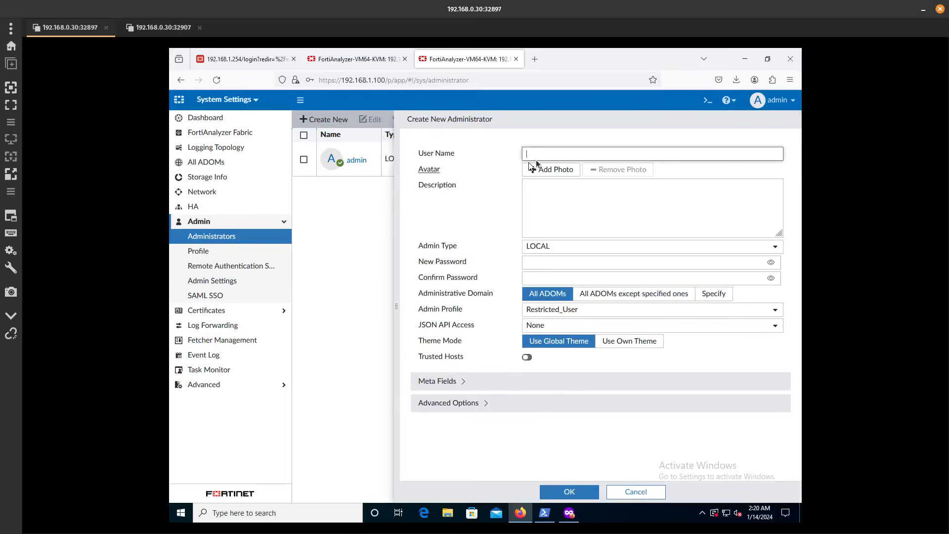
pyautogui.write('analyzer2')
pyautogui.click(553, 244)
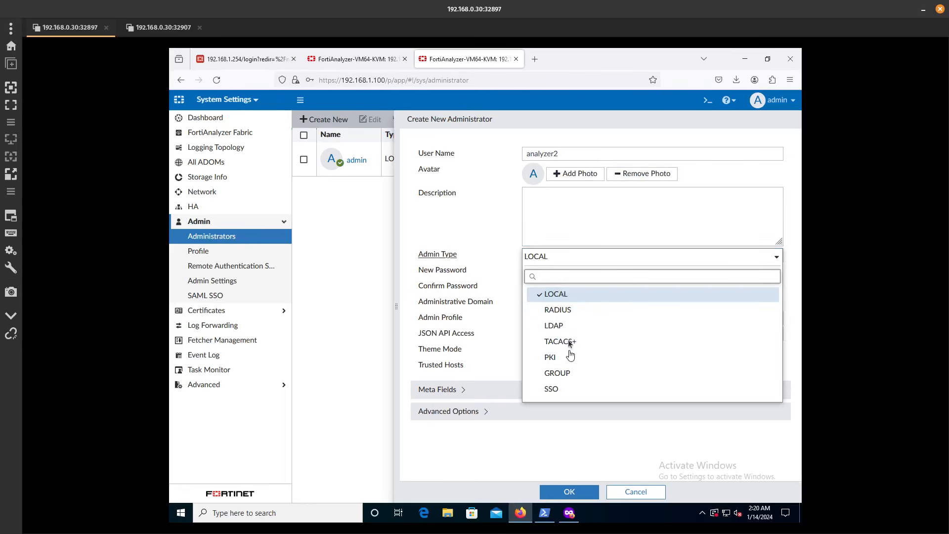
pyautogui.click(569, 325)
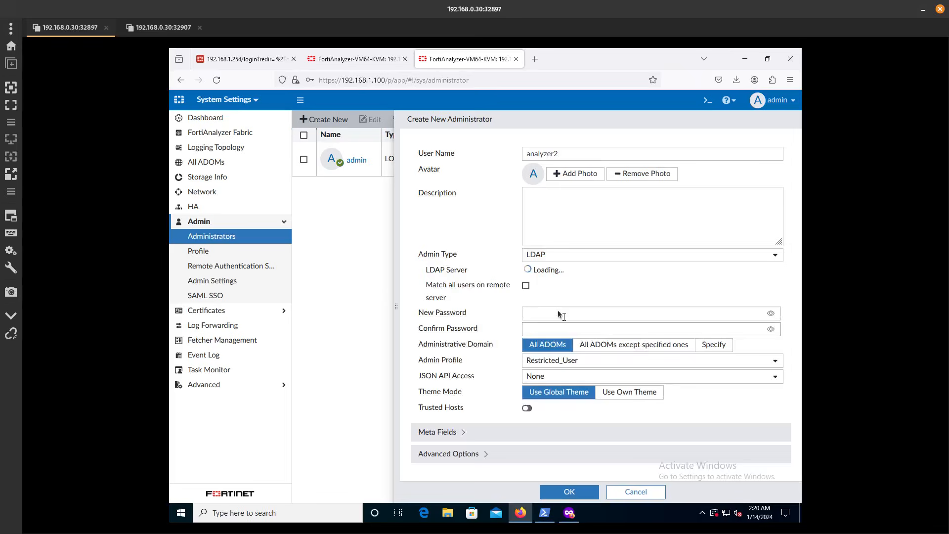
pyautogui.click(525, 289)
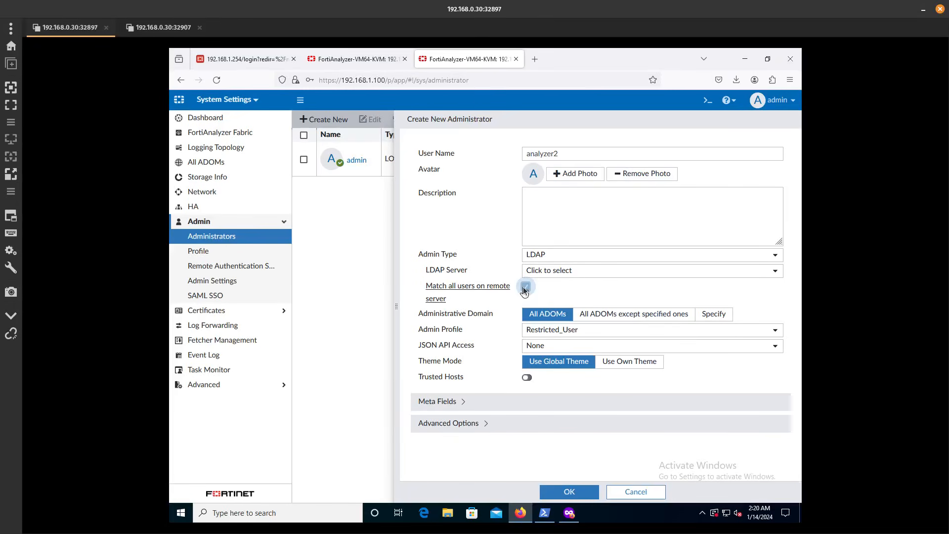
pyautogui.click(548, 272)
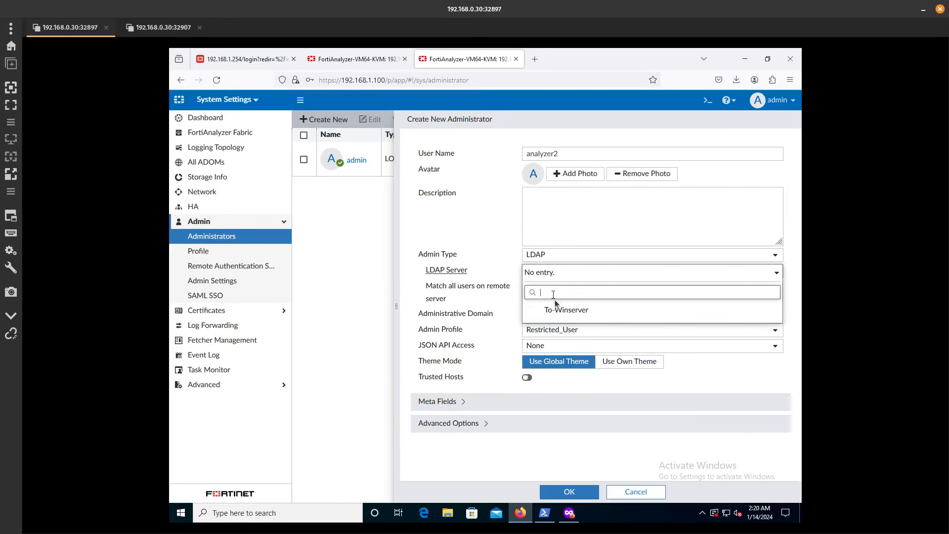
pyautogui.click(564, 316)
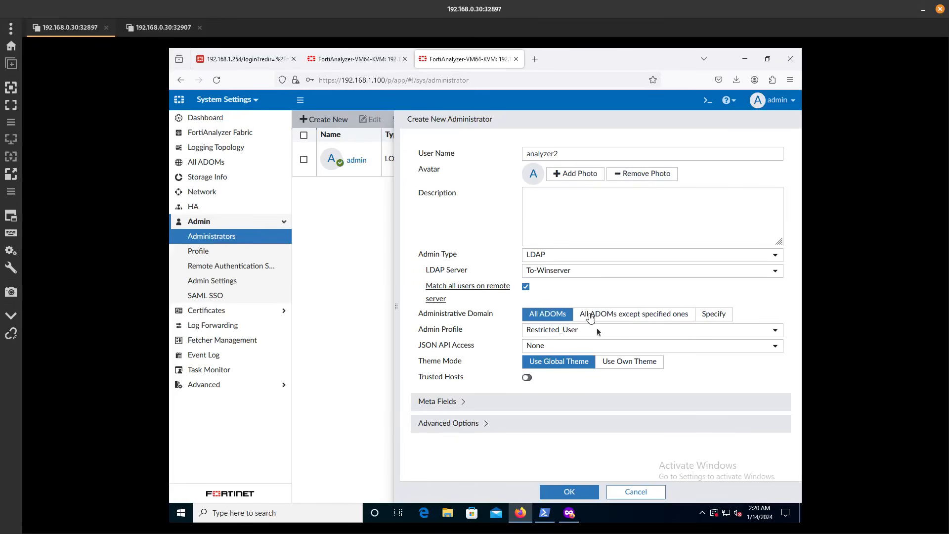
pyautogui.click(571, 330)
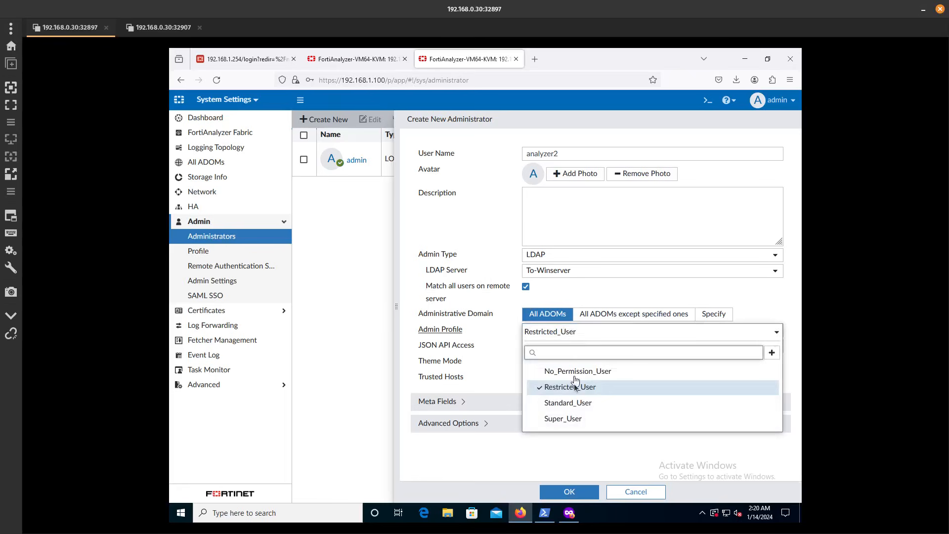
pyautogui.click(572, 405)
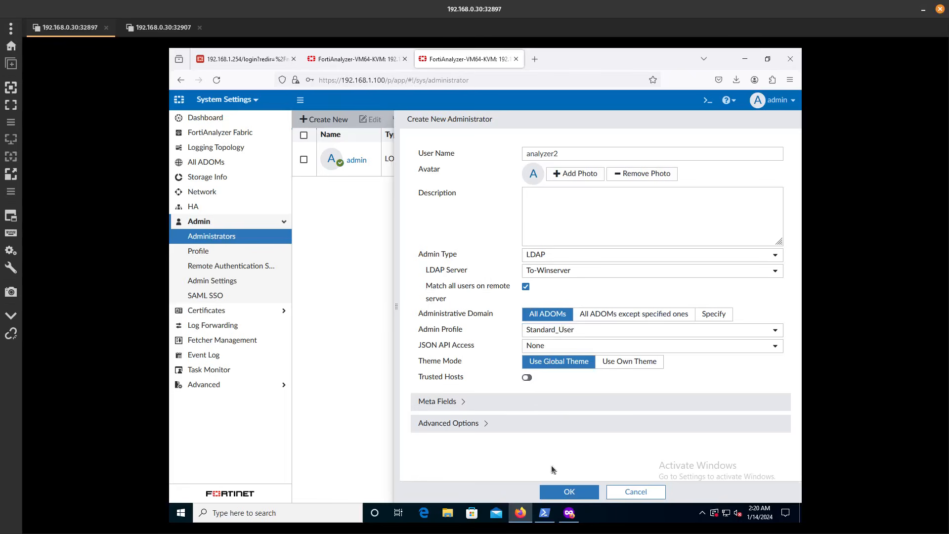
pyautogui.click(561, 492)
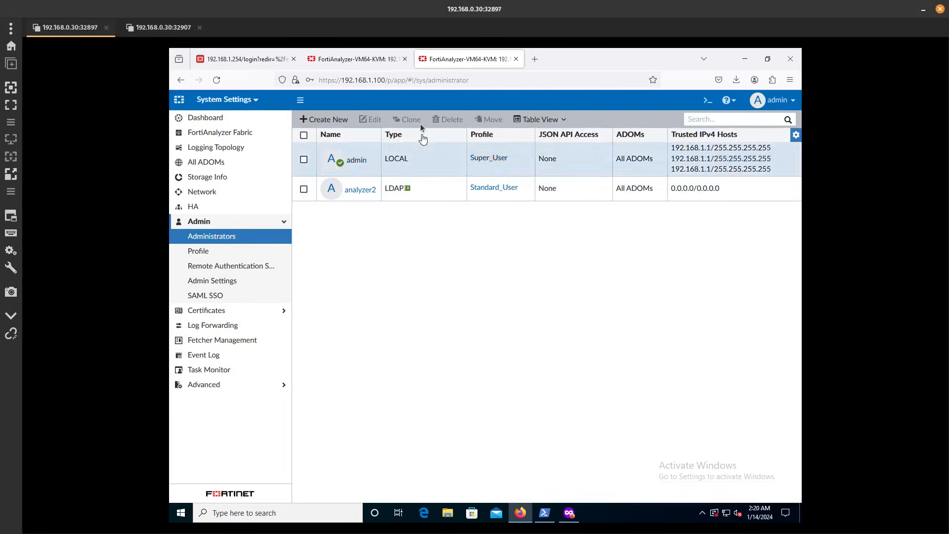
# Point the private window at the FortiAnalyzer at 192.168.1.100
pyautogui.click(569, 512)
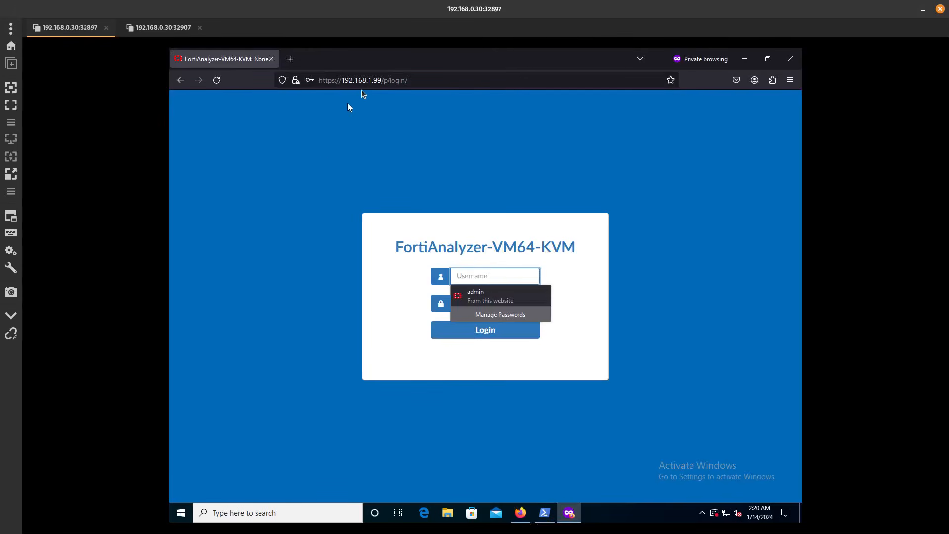
pyautogui.moveTo(374, 82); pyautogui.dragTo(536, 80)
pyautogui.write('100')
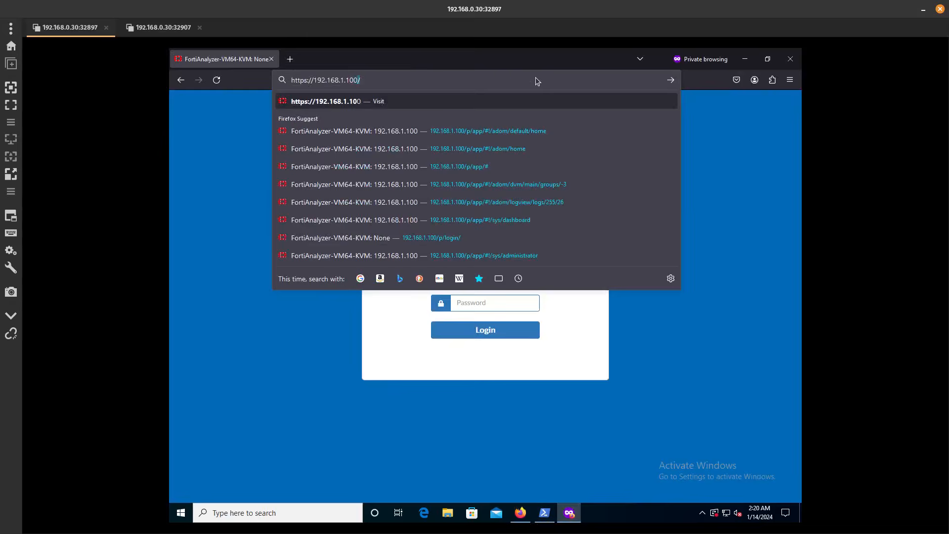
pyautogui.press('Return')
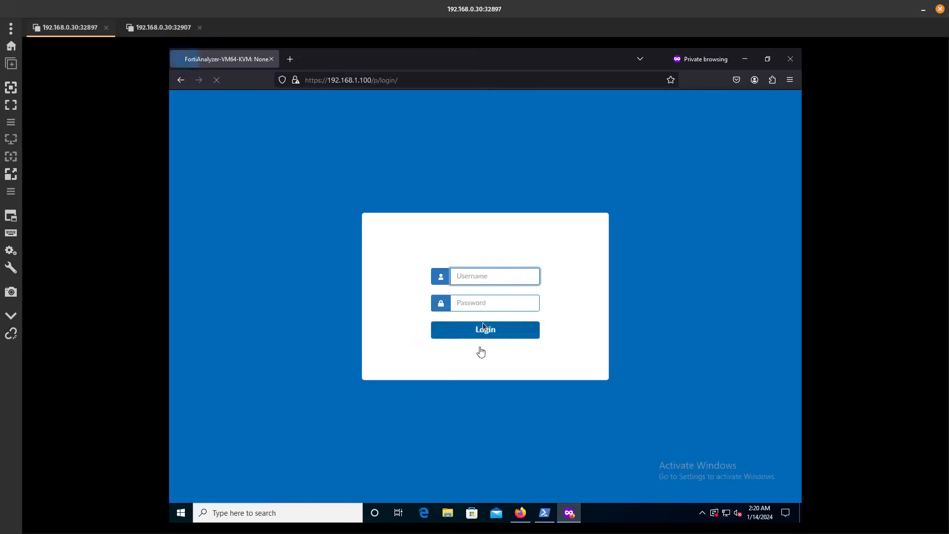
# Sign in as analyzer2 with the account password twice; both attempts fail
pyautogui.click(479, 276)
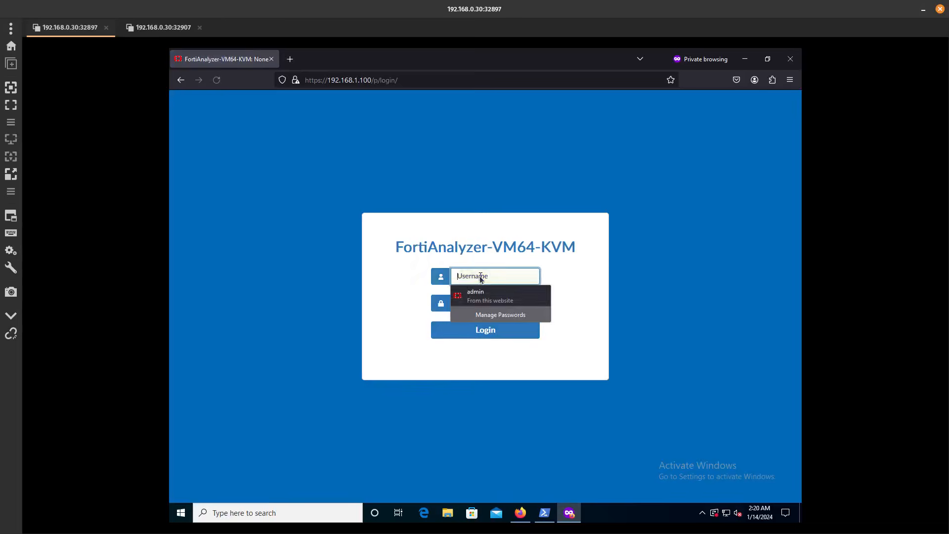
pyautogui.write('analyze')
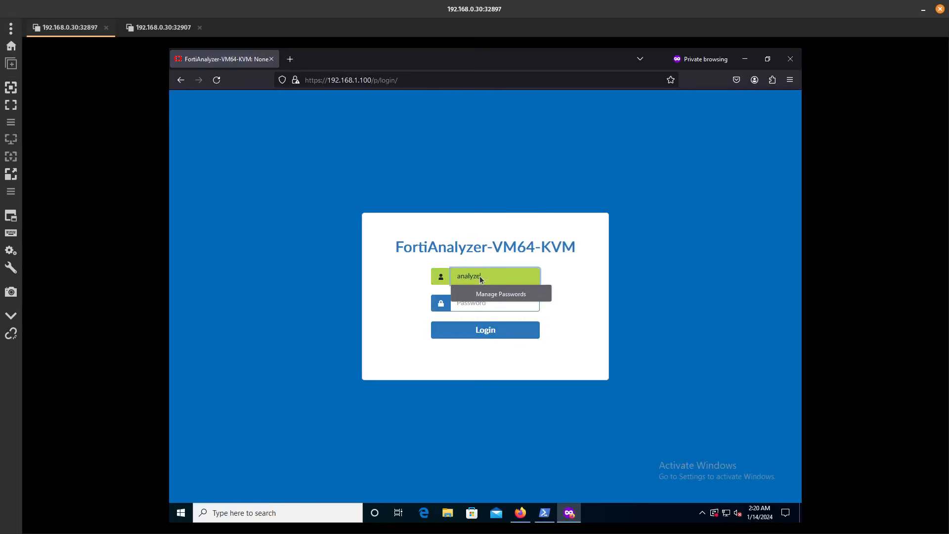
pyautogui.write('r2')
pyautogui.press('Tab')
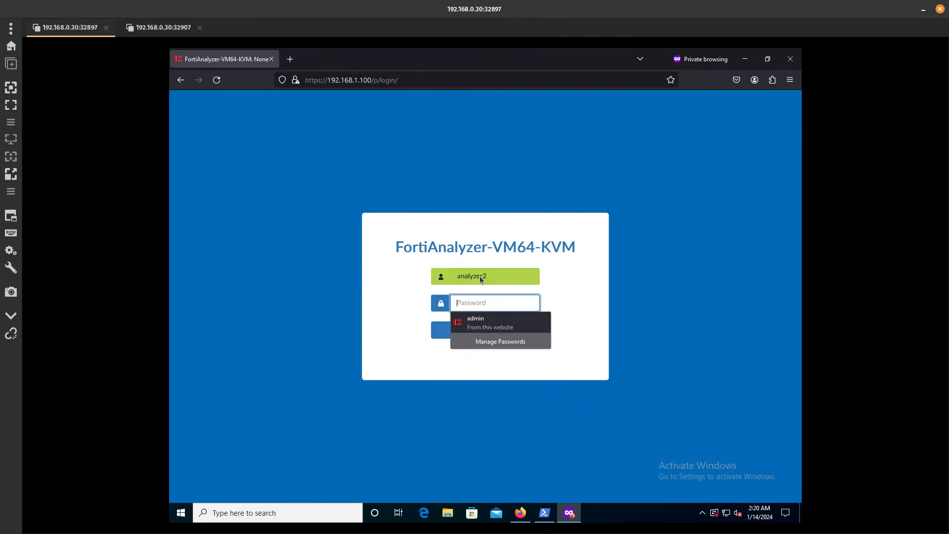
pyautogui.write('•••')
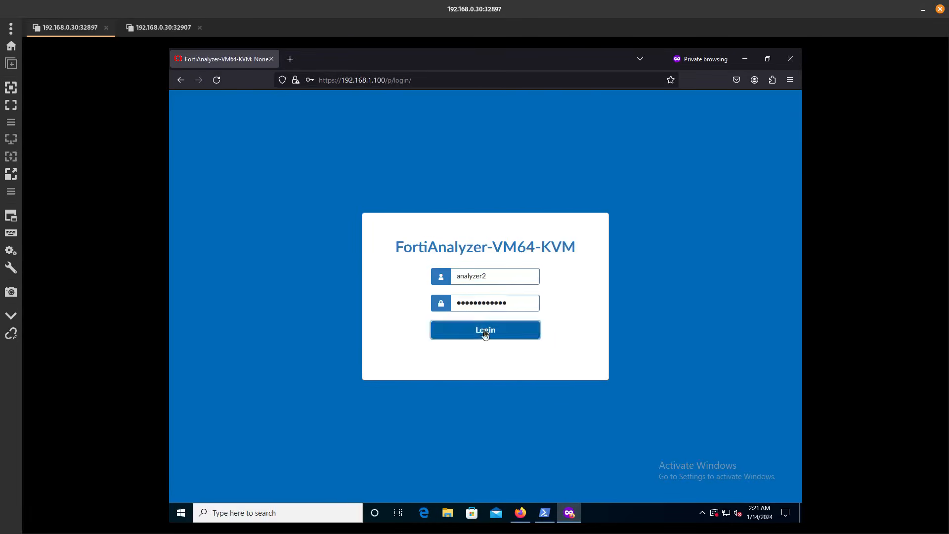
pyautogui.click(484, 329)
pyautogui.click(499, 290)
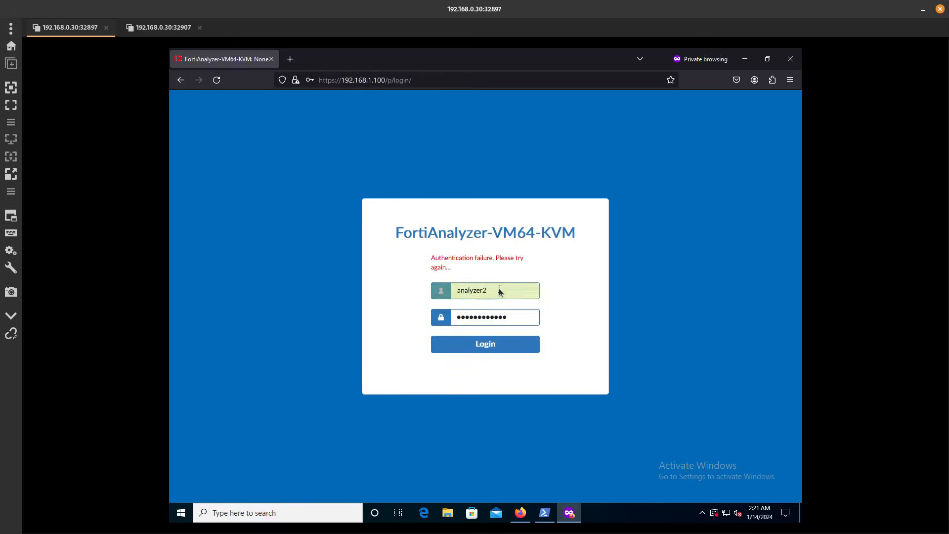
pyautogui.click(331, 324)
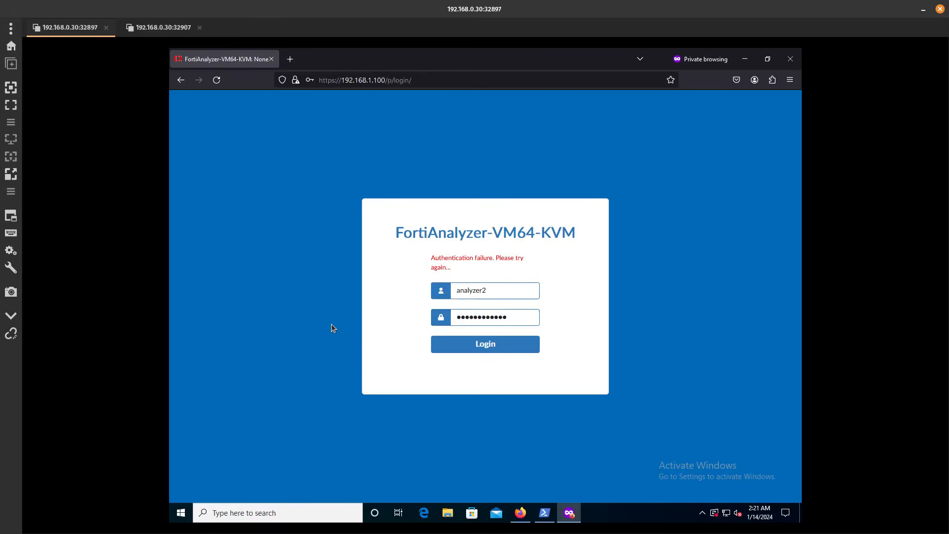
pyautogui.click(485, 344)
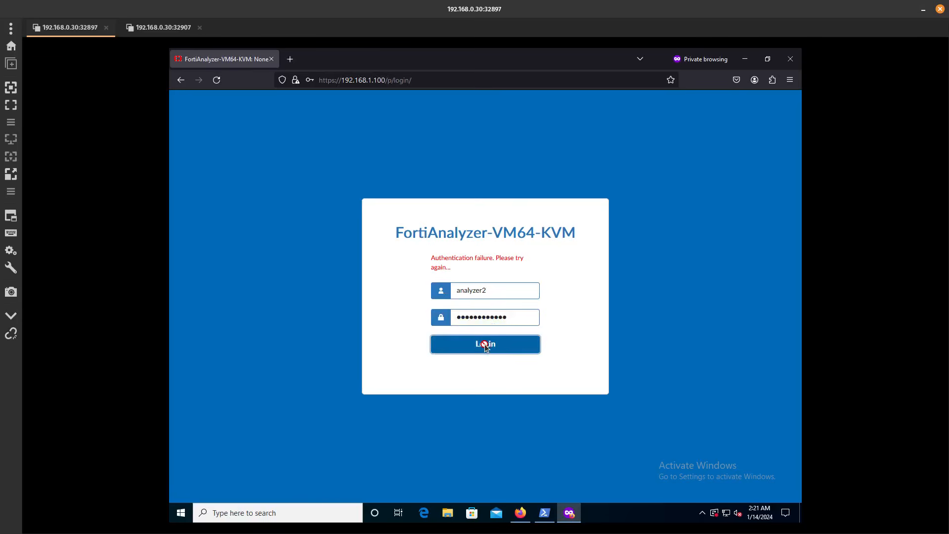
# Inspect the analyzer2 administrator's settings and cancel without changes
pyautogui.click(520, 513)
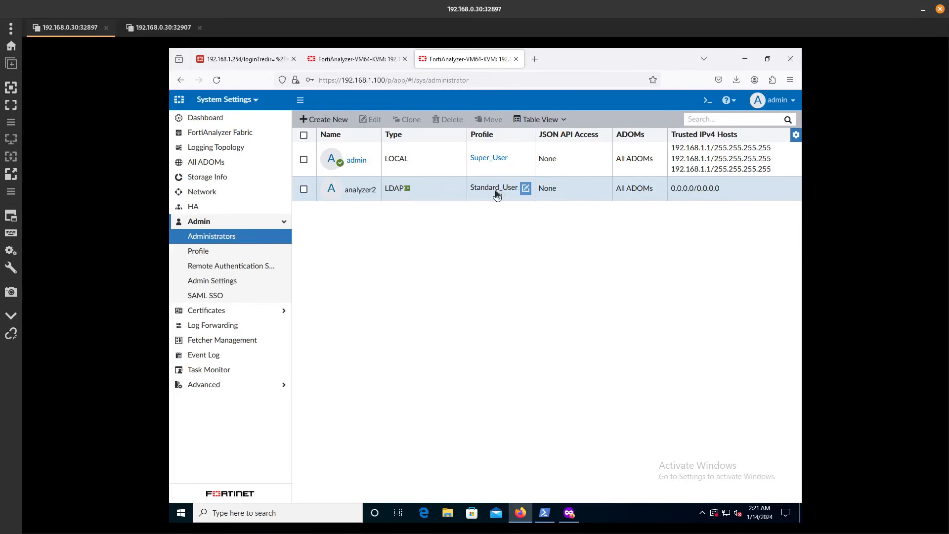
pyautogui.click(361, 191)
pyautogui.doubleClick(361, 189)
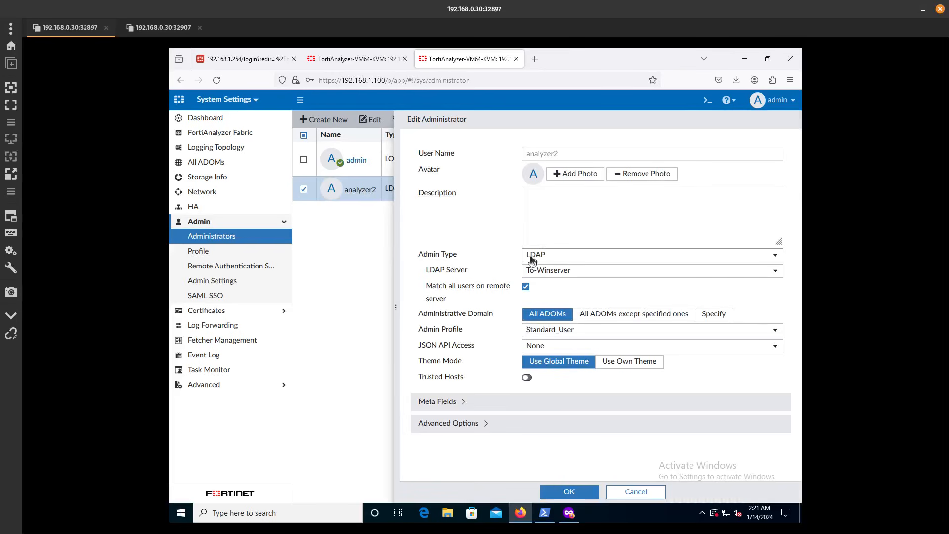
pyautogui.click(525, 288)
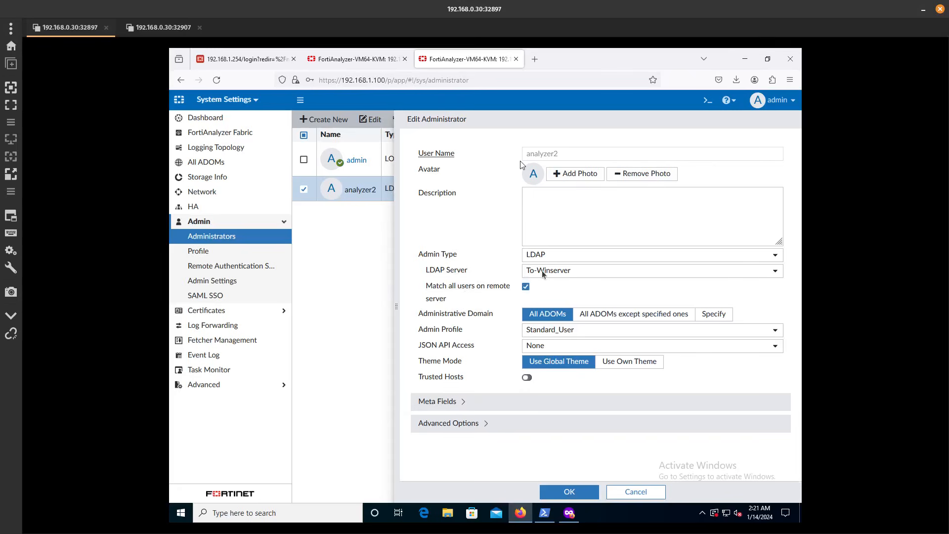
pyautogui.click(631, 490)
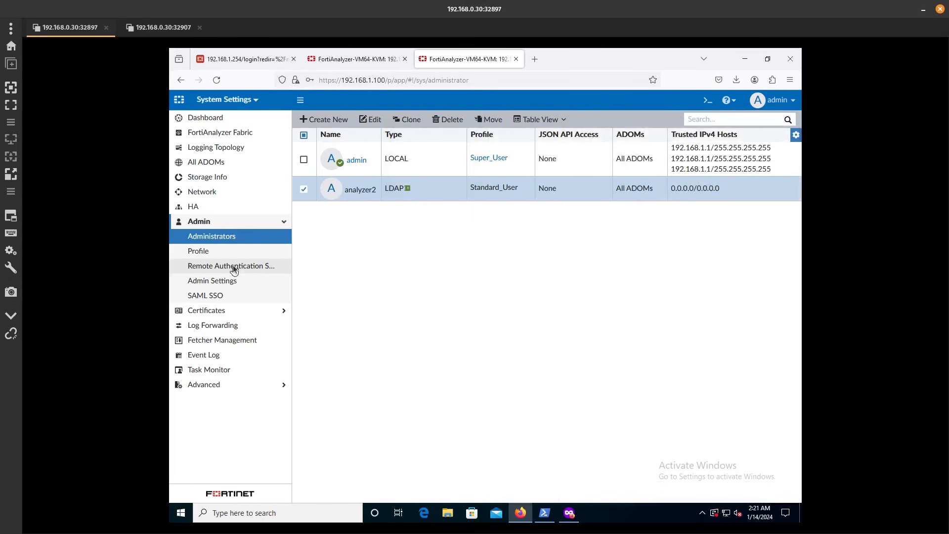
# Fix the domain typo in To-Winserver's User DN and save the server
pyautogui.click(233, 265)
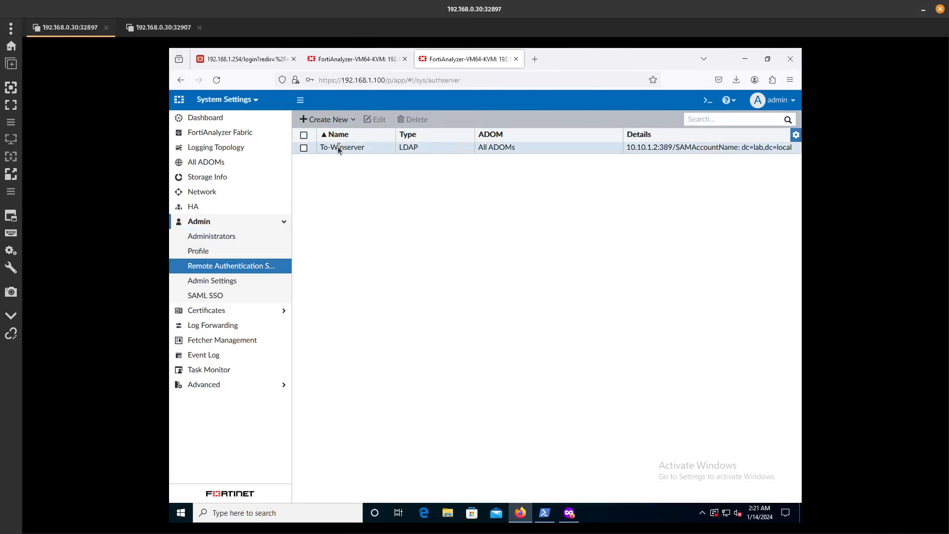
pyautogui.click(337, 146)
pyautogui.click(377, 121)
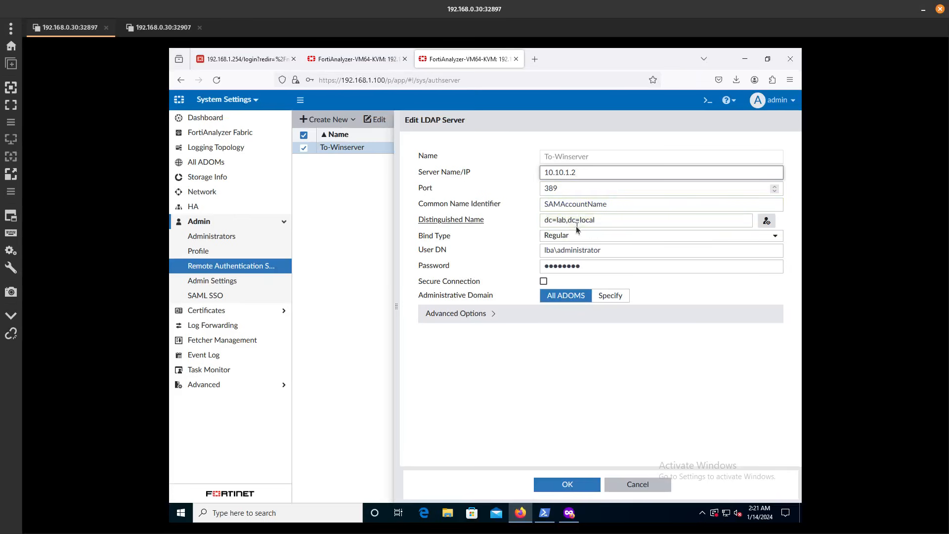
pyautogui.doubleClick(555, 253)
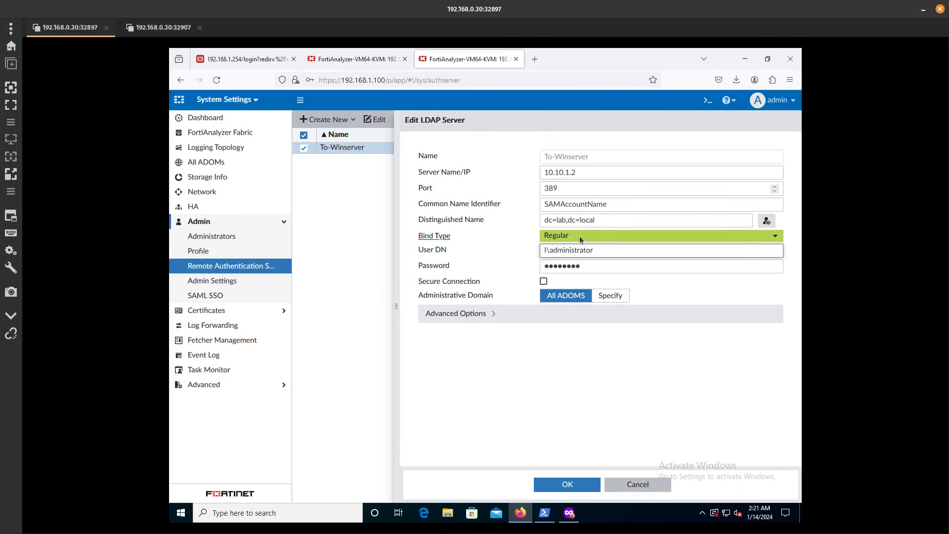
pyautogui.write('b')
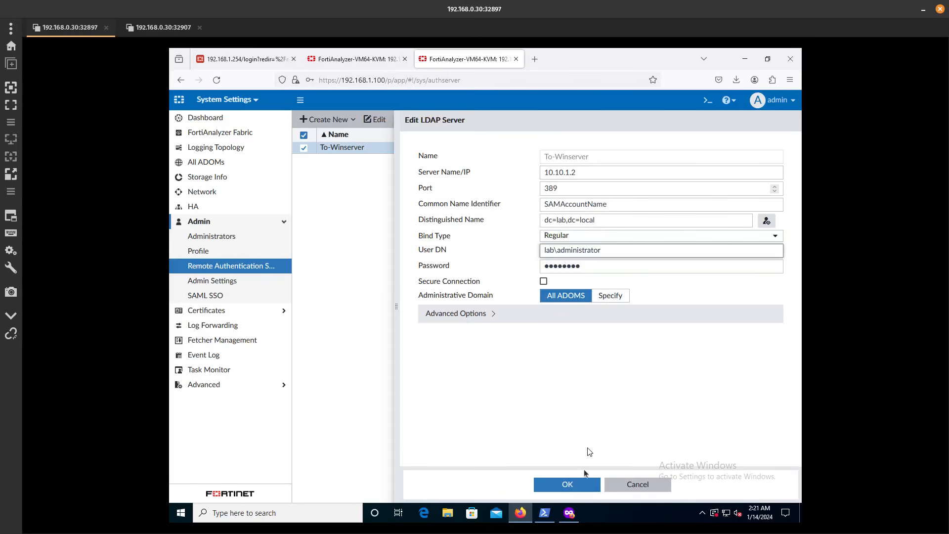
pyautogui.click(579, 484)
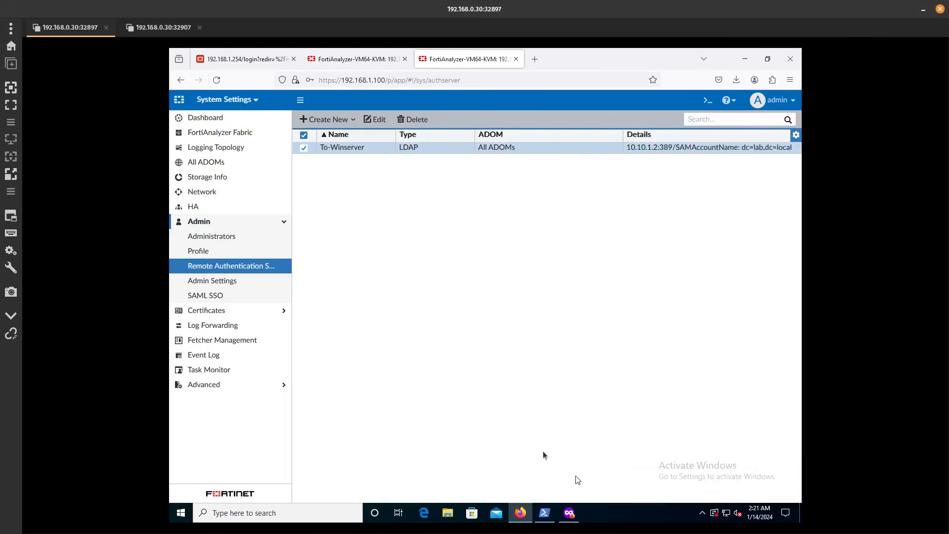
# Log in as analyzer2 in the private window and open Log View
pyautogui.click(569, 513)
pyautogui.click(509, 345)
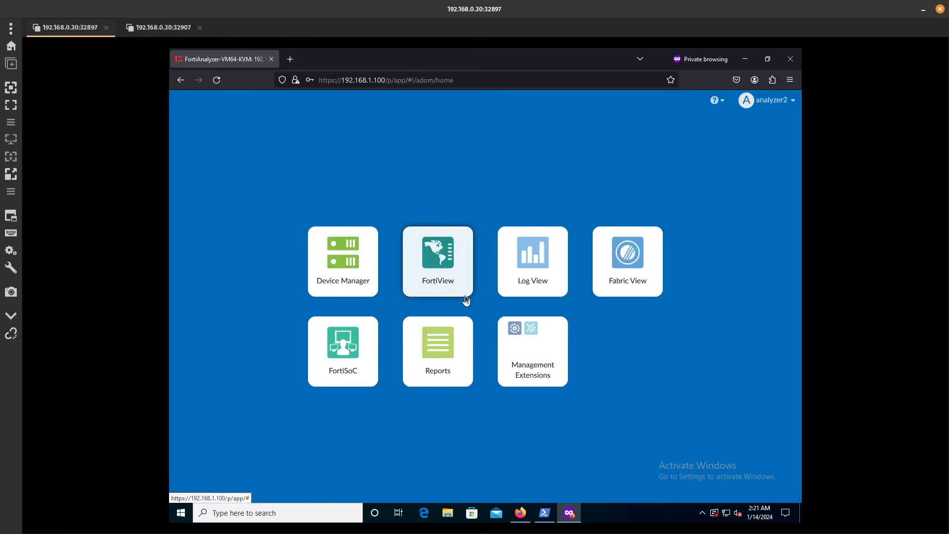
pyautogui.click(510, 278)
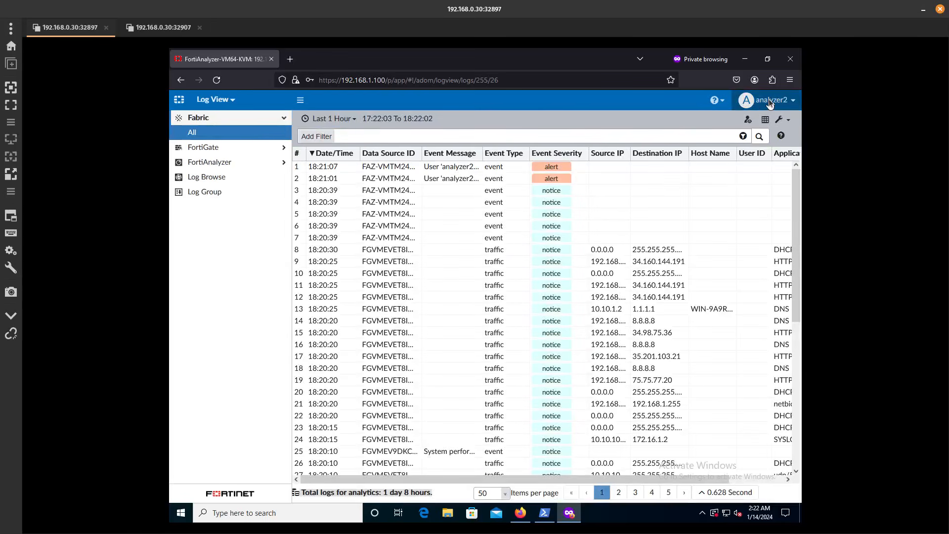
# Display the FortiGate traffic logs and look through the listed entries
pyautogui.click(248, 152)
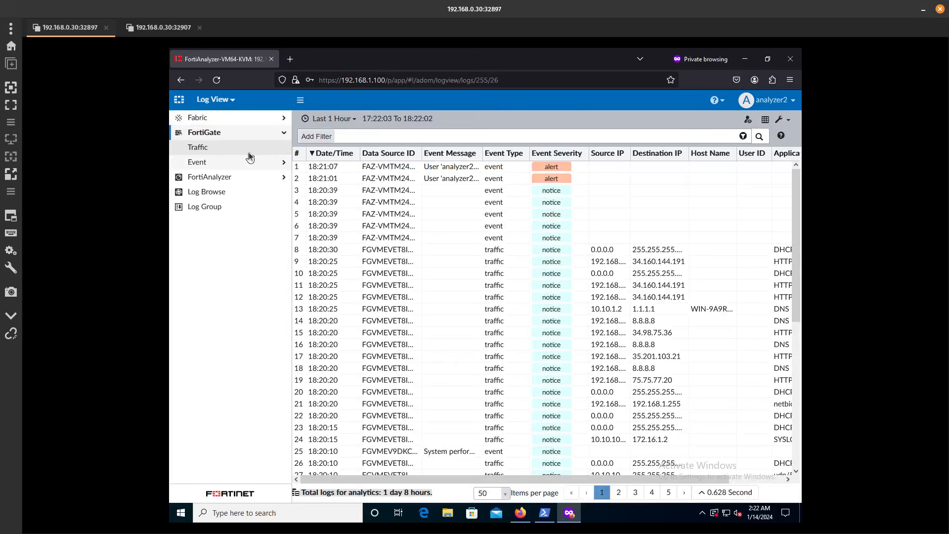
pyautogui.click(221, 150)
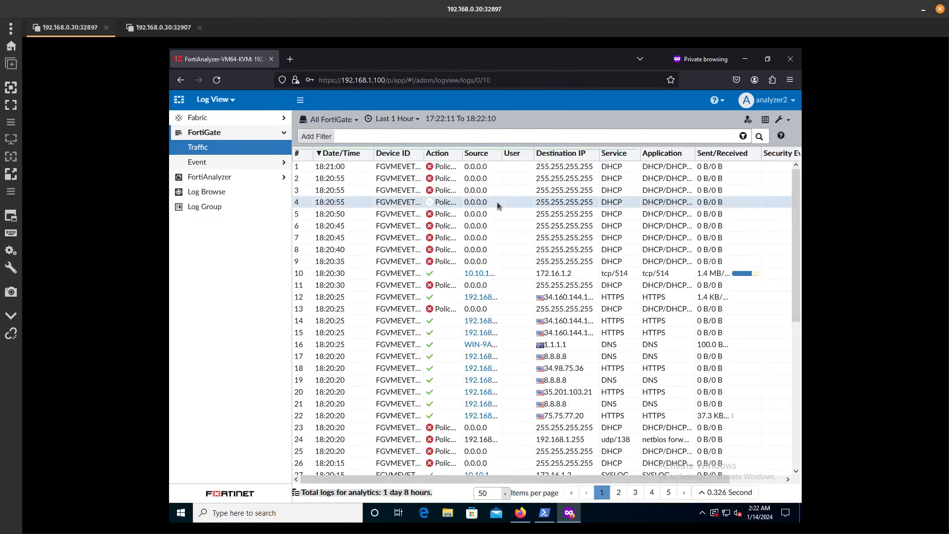
pyautogui.click(401, 168)
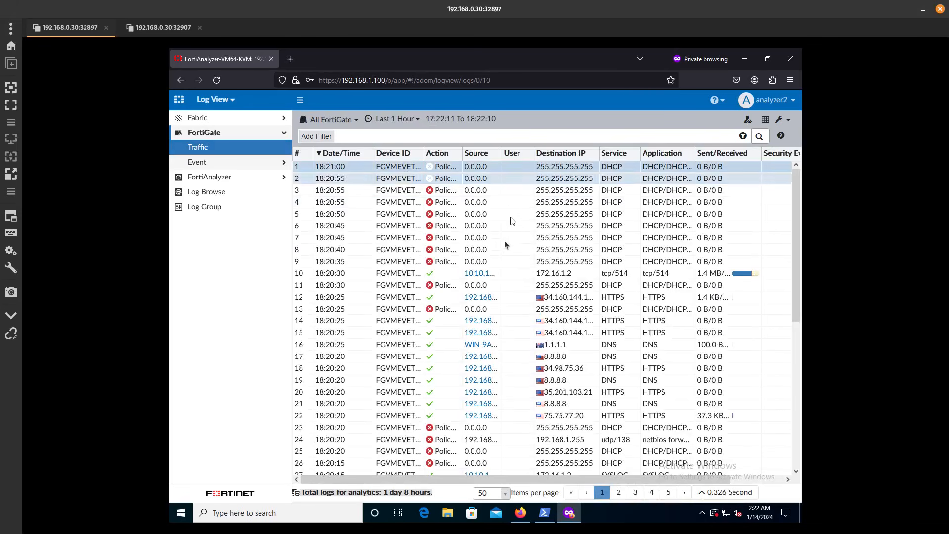
pyautogui.scroll(-3, 574, 332)
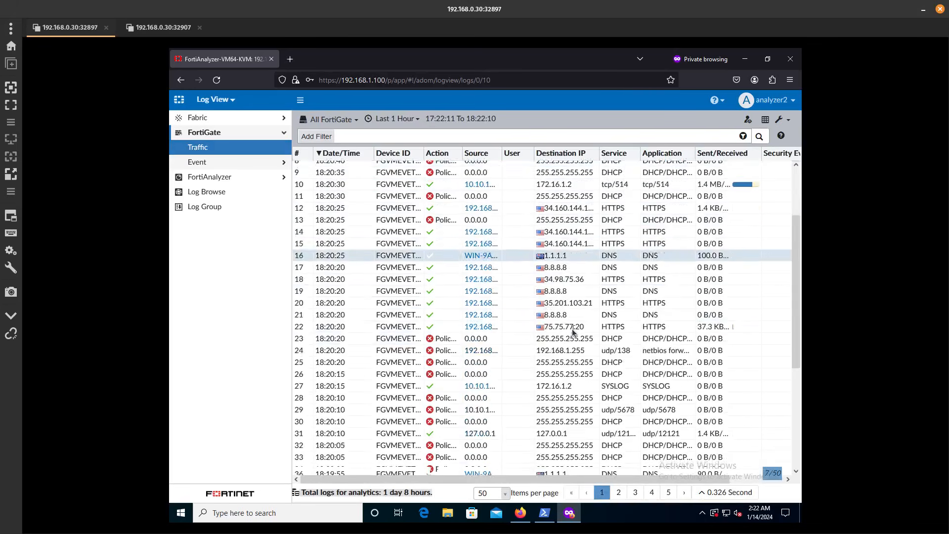
pyautogui.scroll(-5, 571, 328)
pyautogui.scroll(8, 573, 331)
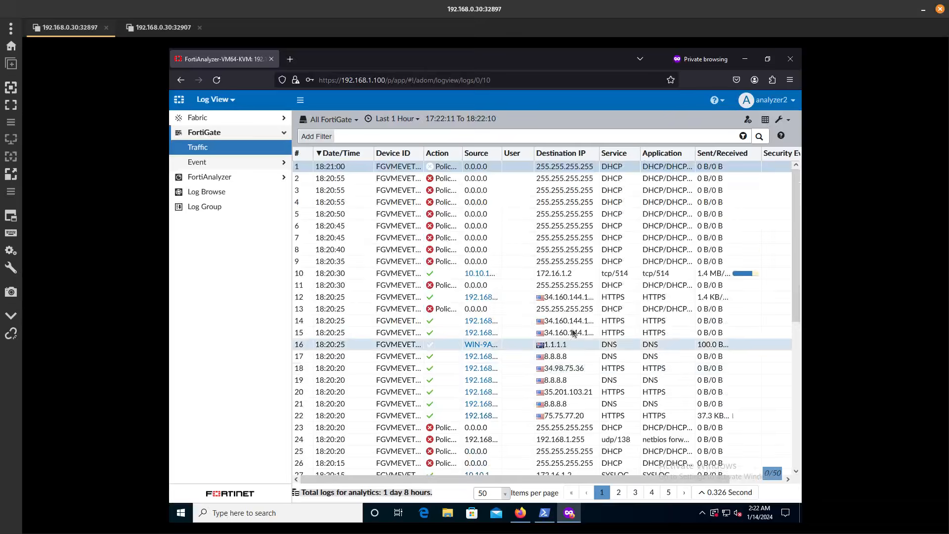
# Filter the traffic logs to Destination IP 10.10.1.2
pyautogui.click(321, 136)
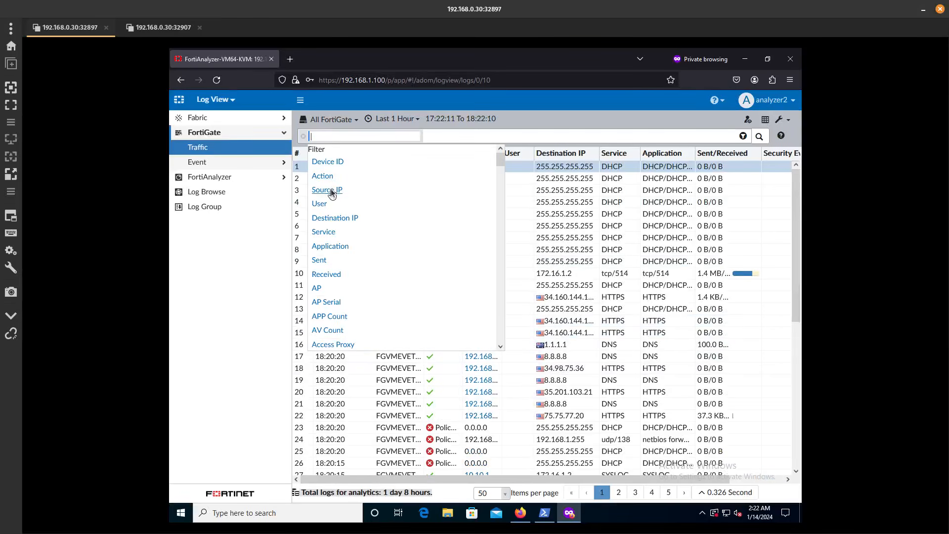
pyautogui.click(334, 218)
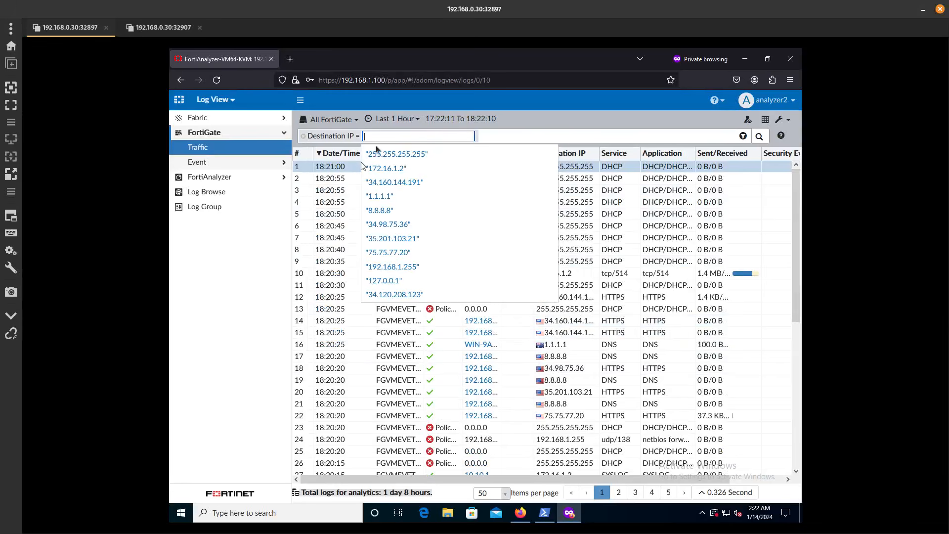
pyautogui.write('10.10.1.2')
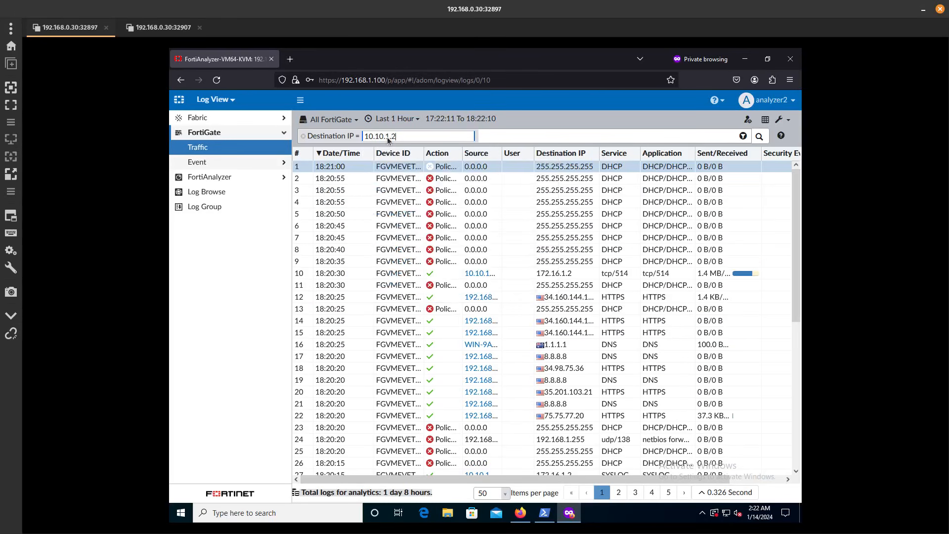
pyautogui.press('Return')
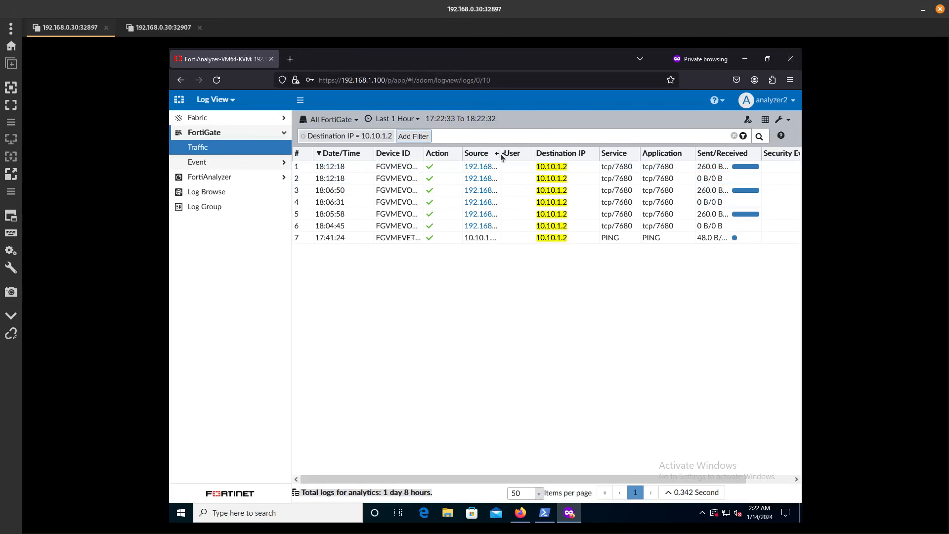
# Widen the Source column so full source addresses are visible
pyautogui.moveTo(501, 156); pyautogui.dragTo(547, 156)
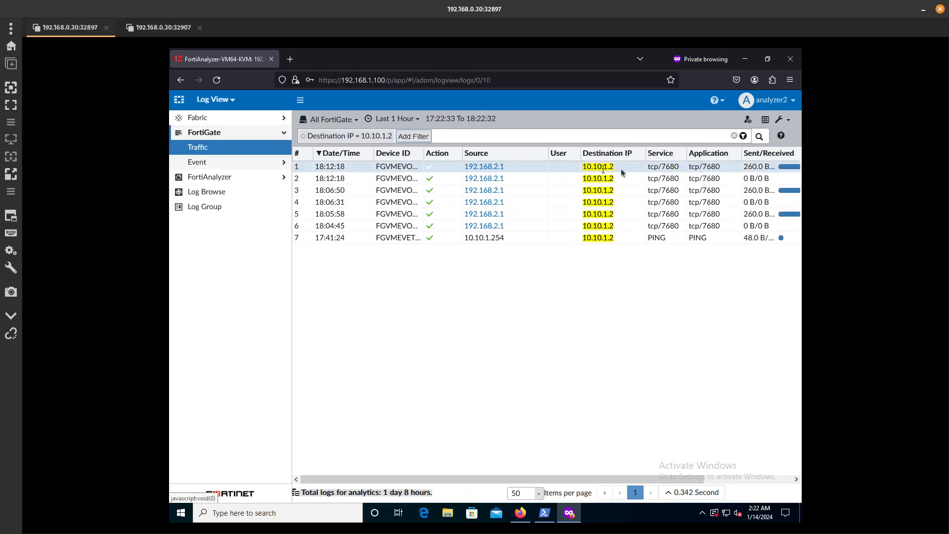
pyautogui.moveTo(678, 167); pyautogui.dragTo(658, 166)
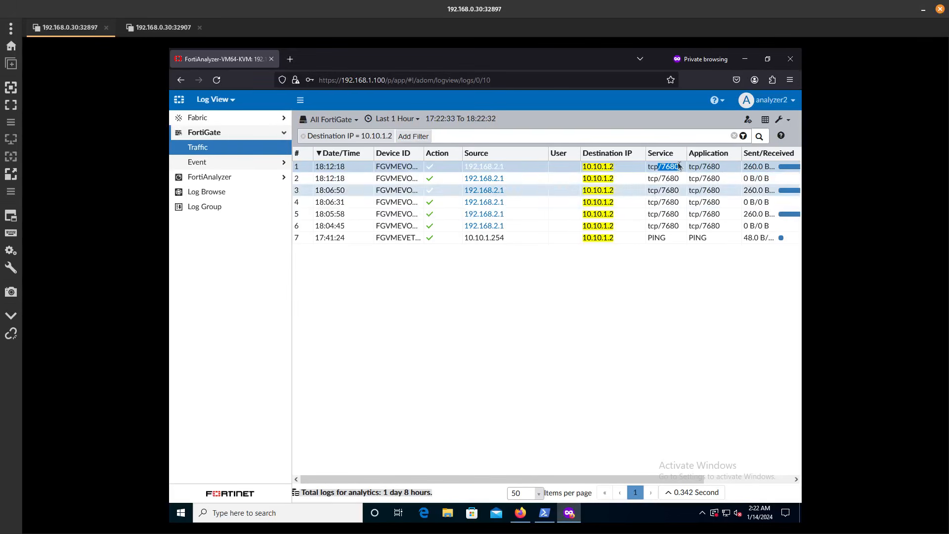
pyautogui.click(629, 322)
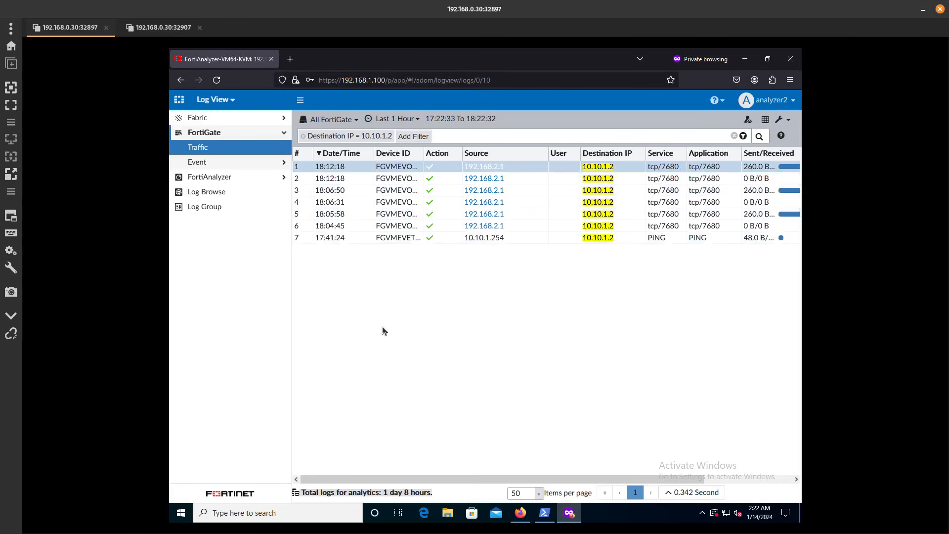